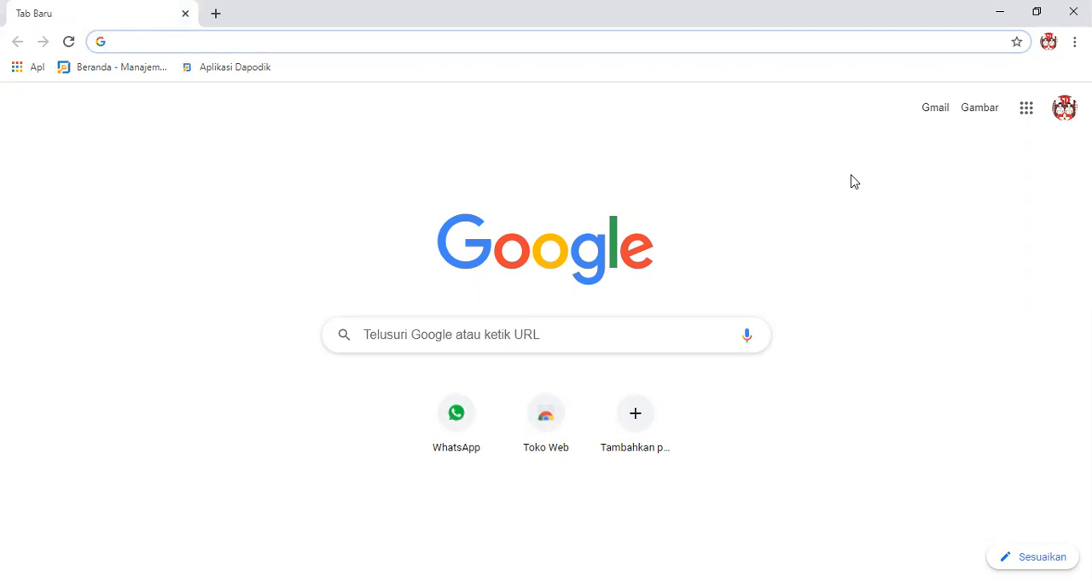
Search Google for "google form" and open the personal Google Formulir home page from the first result.
{"action": "left_click", "coordinate": [550, 339]}
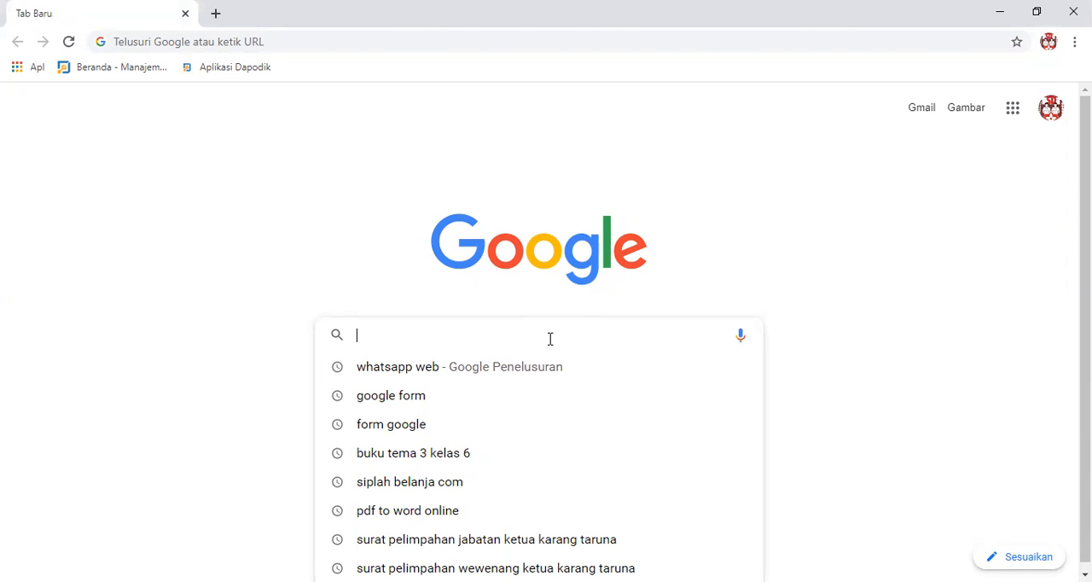
{"action": "type", "text": "g"}
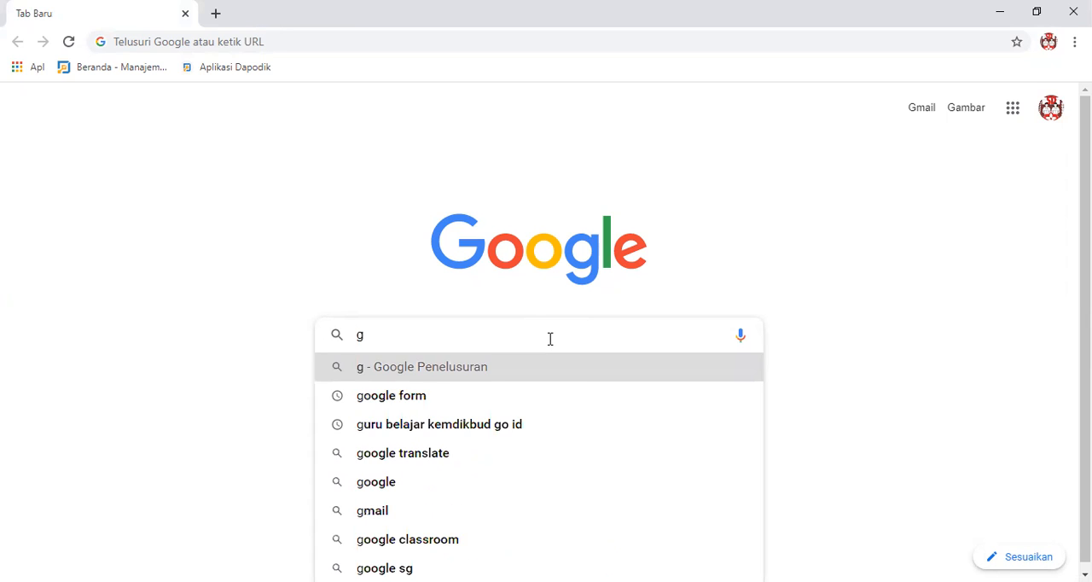
{"action": "type", "text": "oo"}
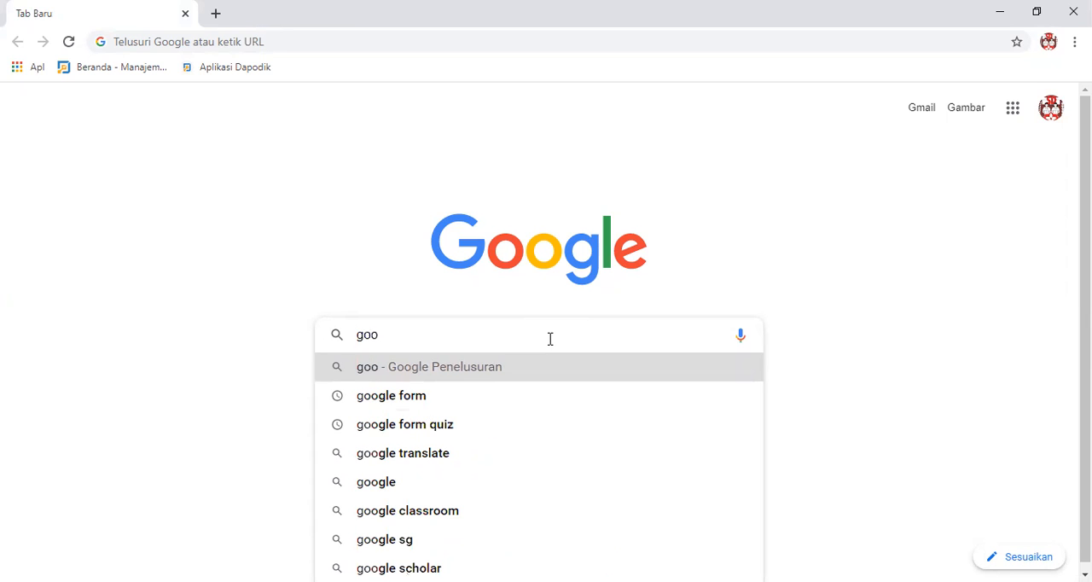
{"action": "type", "text": "gle"}
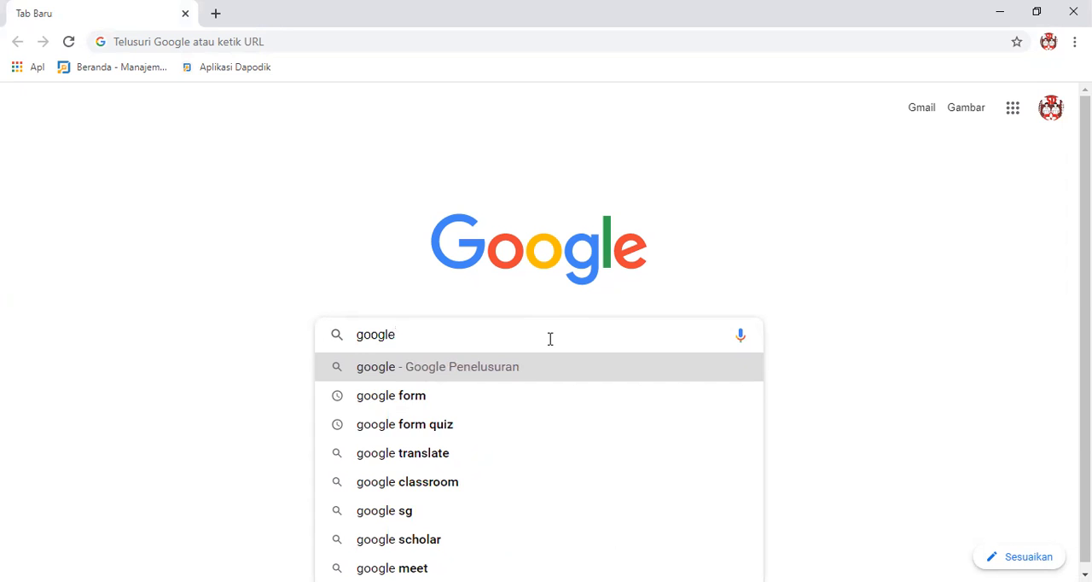
{"action": "left_click", "coordinate": [407, 396]}
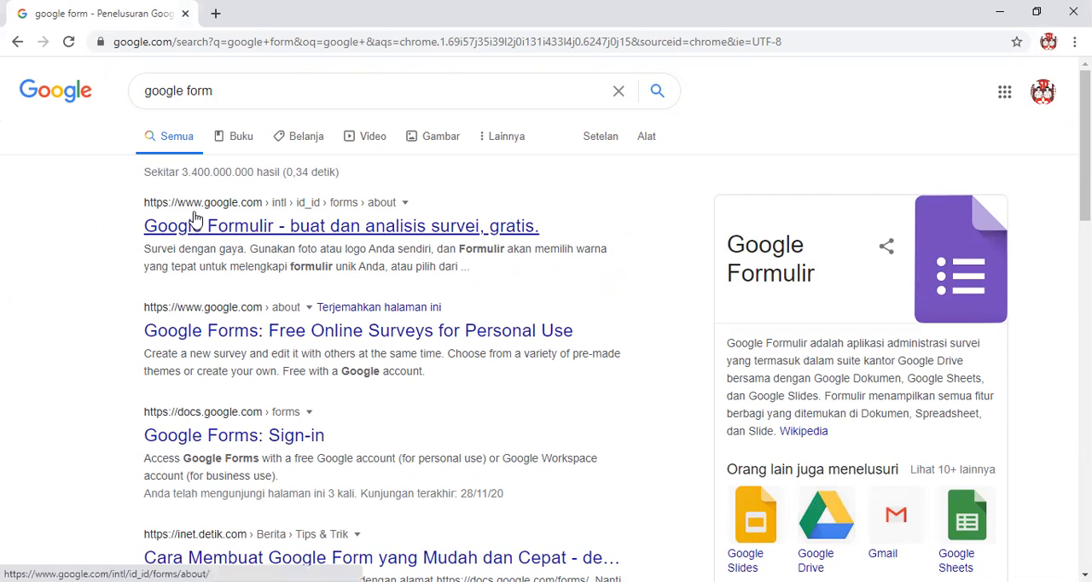
{"action": "left_click", "coordinate": [302, 227]}
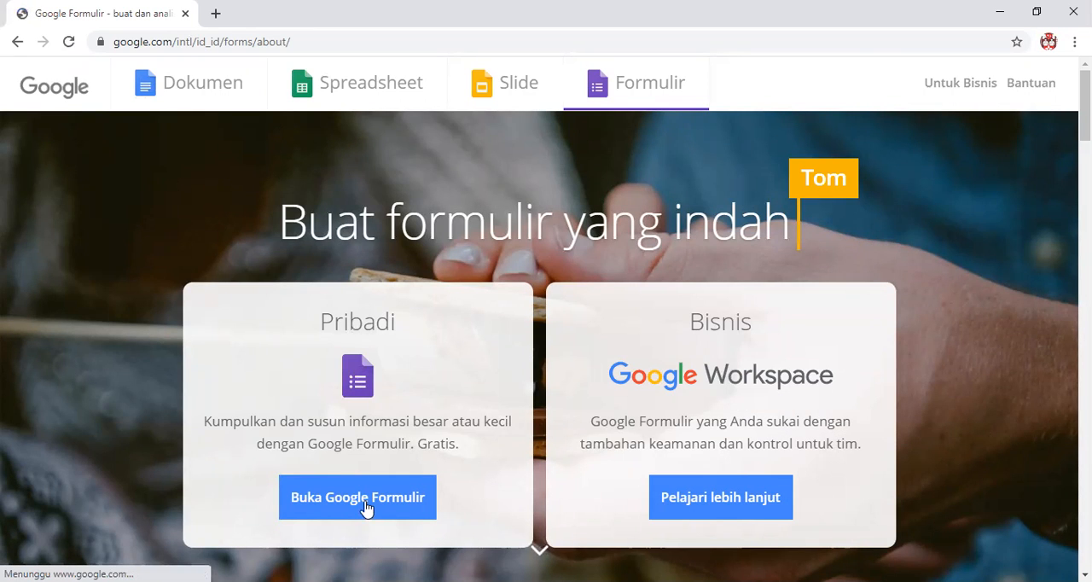
{"action": "left_click", "coordinate": [366, 508]}
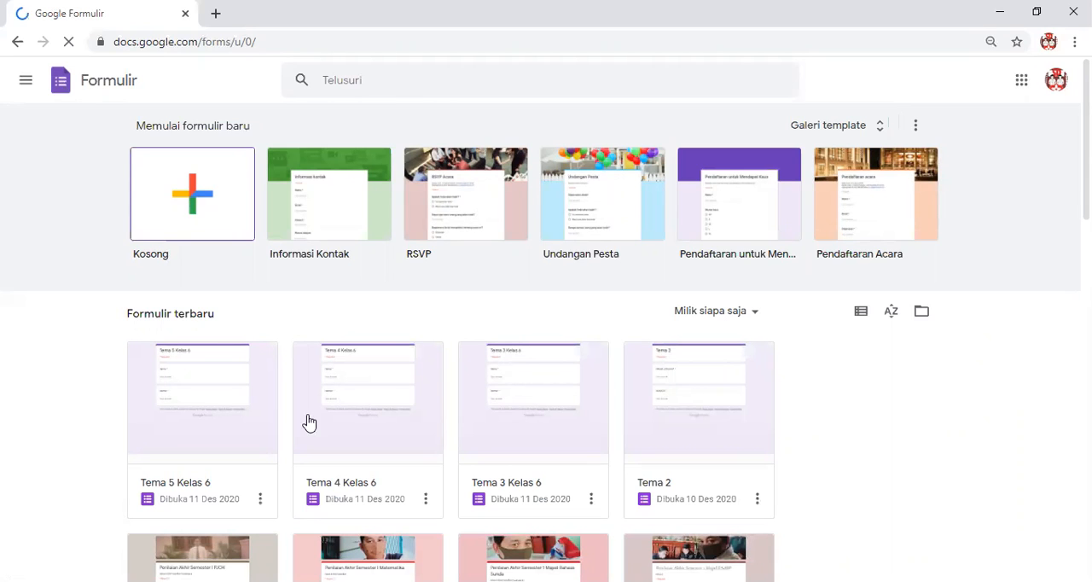
Look through the recent forms on the Google Formulir home page, down to the oldest ones.
{"action": "scroll", "coordinate": [478, 393], "scroll_direction": "down", "scroll_amount": 1}
{"action": "scroll", "coordinate": [400, 372], "scroll_direction": "down", "scroll_amount": 1}
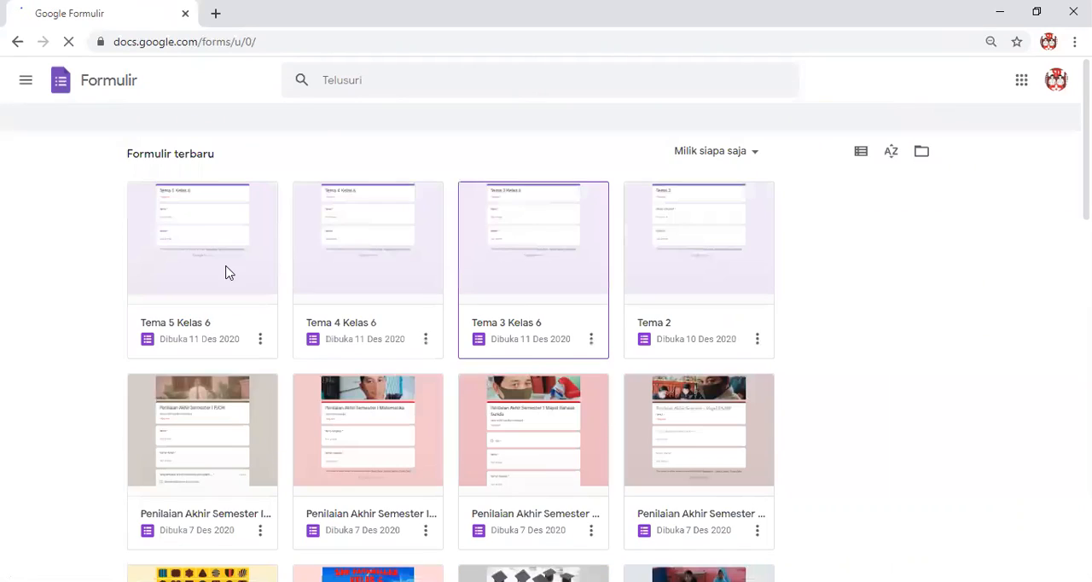
{"action": "scroll", "coordinate": [494, 317], "scroll_direction": "down", "scroll_amount": 1}
{"action": "scroll", "coordinate": [427, 295], "scroll_direction": "down", "scroll_amount": 4}
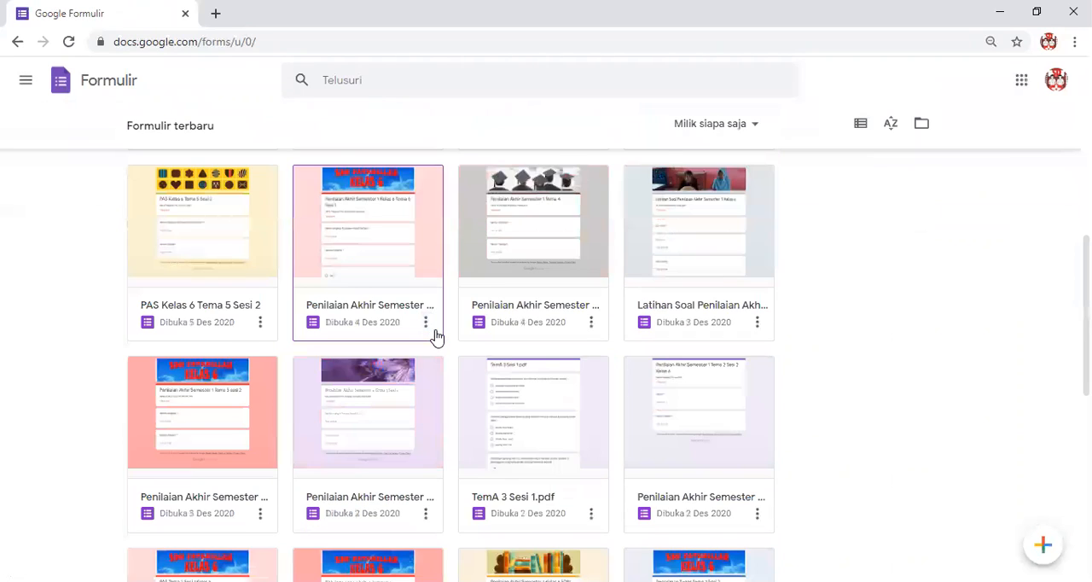
{"action": "scroll", "coordinate": [435, 336], "scroll_direction": "up", "scroll_amount": 3}
{"action": "scroll", "coordinate": [433, 343], "scroll_direction": "up", "scroll_amount": 2}
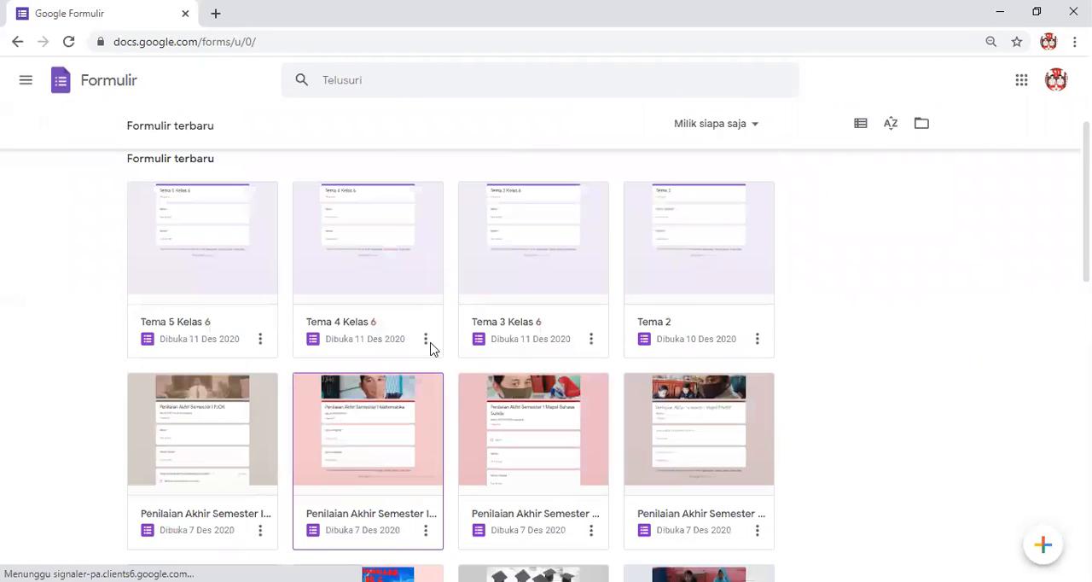
{"action": "scroll", "coordinate": [430, 349], "scroll_direction": "down", "scroll_amount": 2}
{"action": "scroll", "coordinate": [432, 357], "scroll_direction": "down", "scroll_amount": 5}
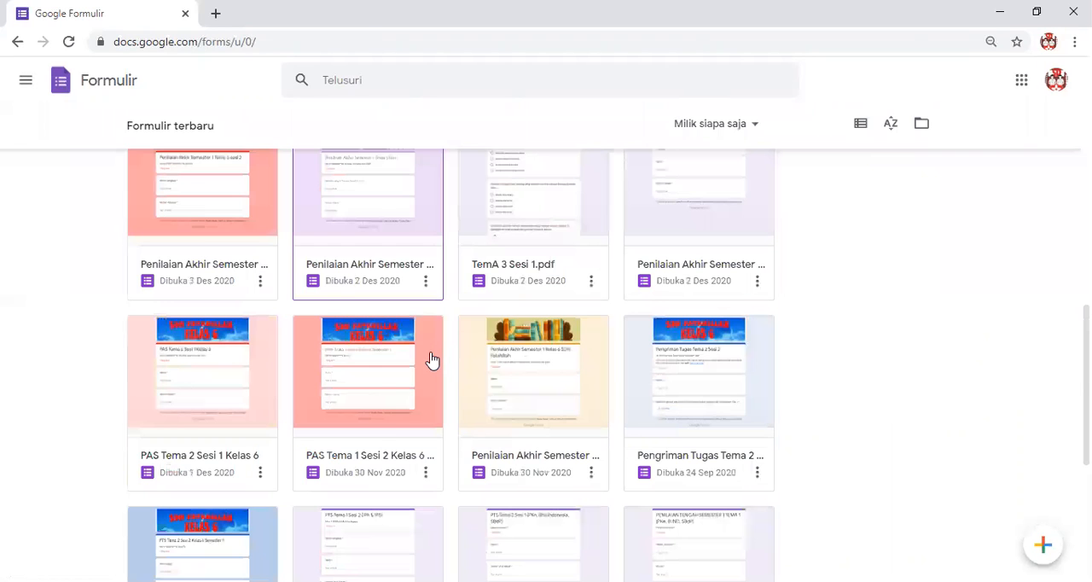
{"action": "scroll", "coordinate": [431, 360], "scroll_direction": "down", "scroll_amount": 3}
{"action": "scroll", "coordinate": [432, 360], "scroll_direction": "down", "scroll_amount": 1}
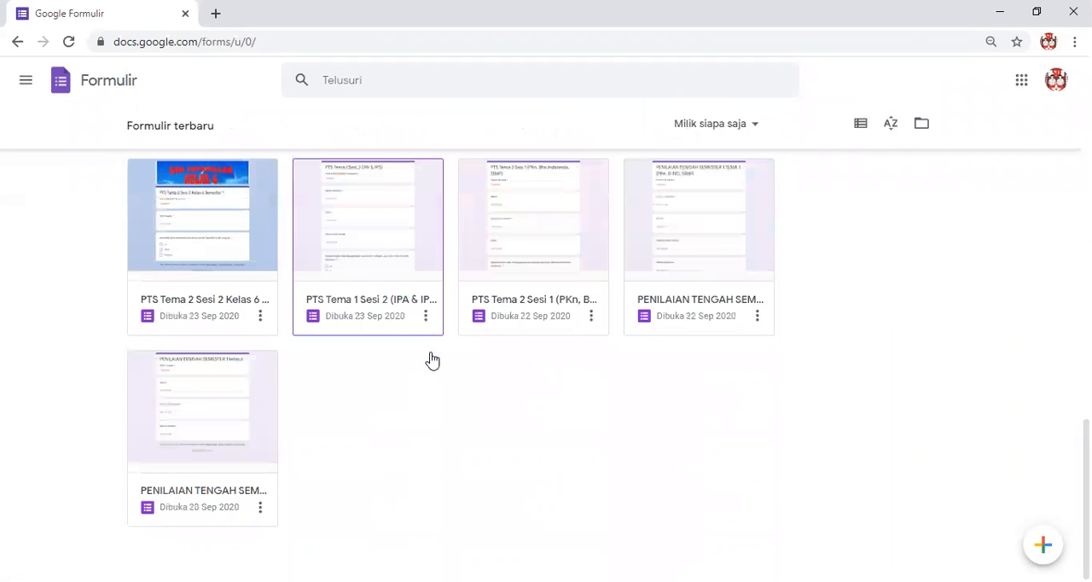
{"action": "scroll", "coordinate": [433, 360], "scroll_direction": "up", "scroll_amount": 6}
{"action": "scroll", "coordinate": [431, 360], "scroll_direction": "up", "scroll_amount": 2}
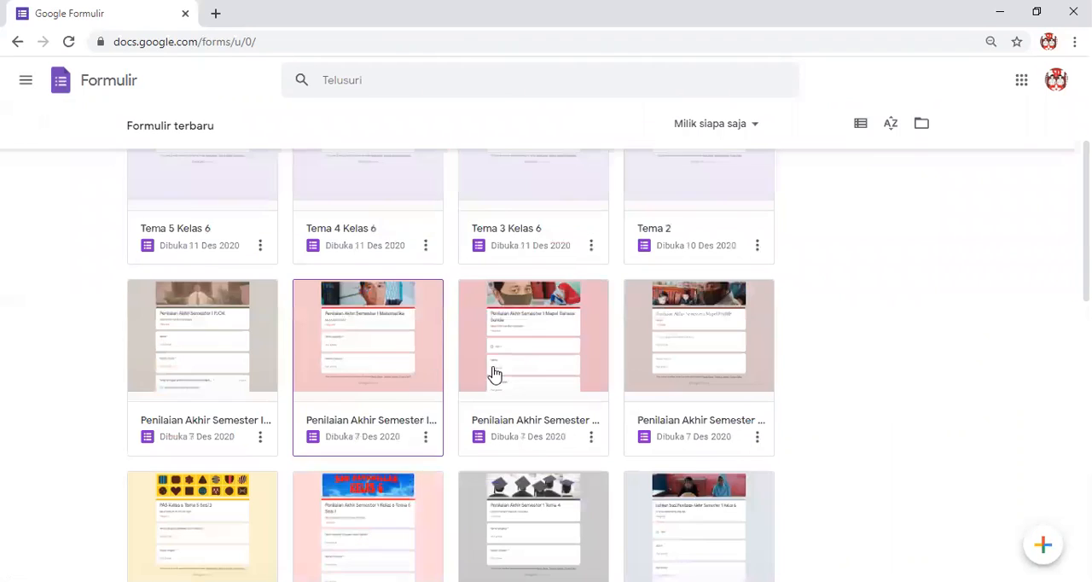
{"action": "scroll", "coordinate": [492, 372], "scroll_direction": "up", "scroll_amount": 2}
{"action": "scroll", "coordinate": [398, 384], "scroll_direction": "up", "scroll_amount": 1}
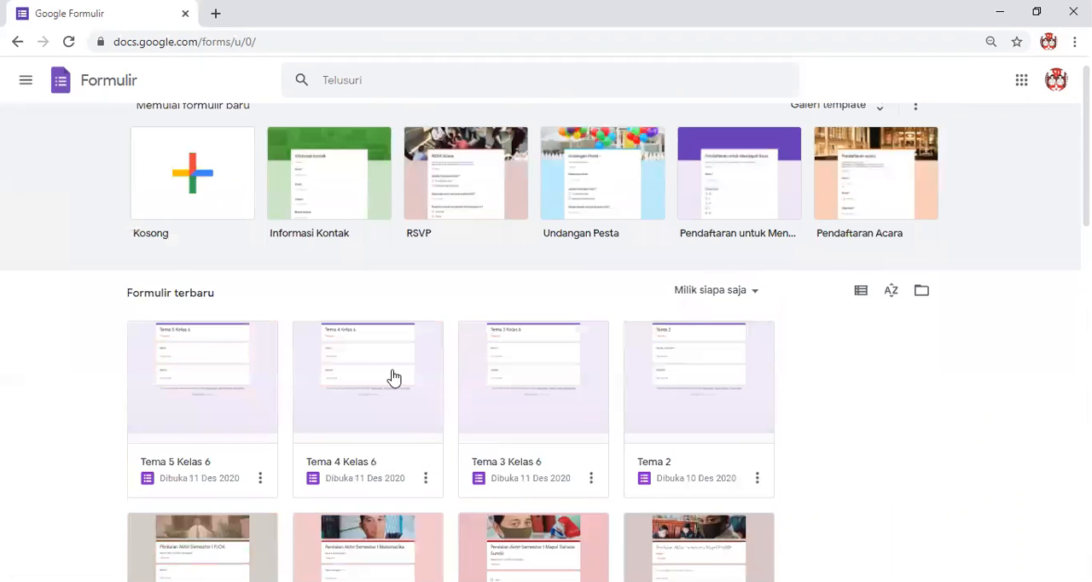
{"action": "scroll", "coordinate": [390, 378], "scroll_direction": "down", "scroll_amount": 2}
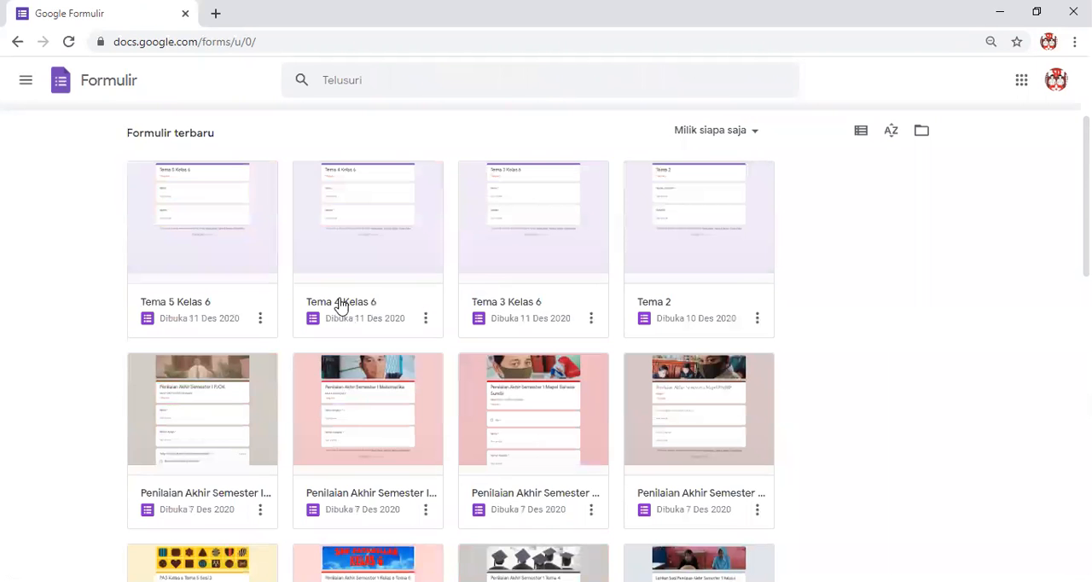
{"action": "scroll", "coordinate": [339, 304], "scroll_direction": "up", "scroll_amount": 2}
{"action": "scroll", "coordinate": [88, 271], "scroll_direction": "up", "scroll_amount": 1}
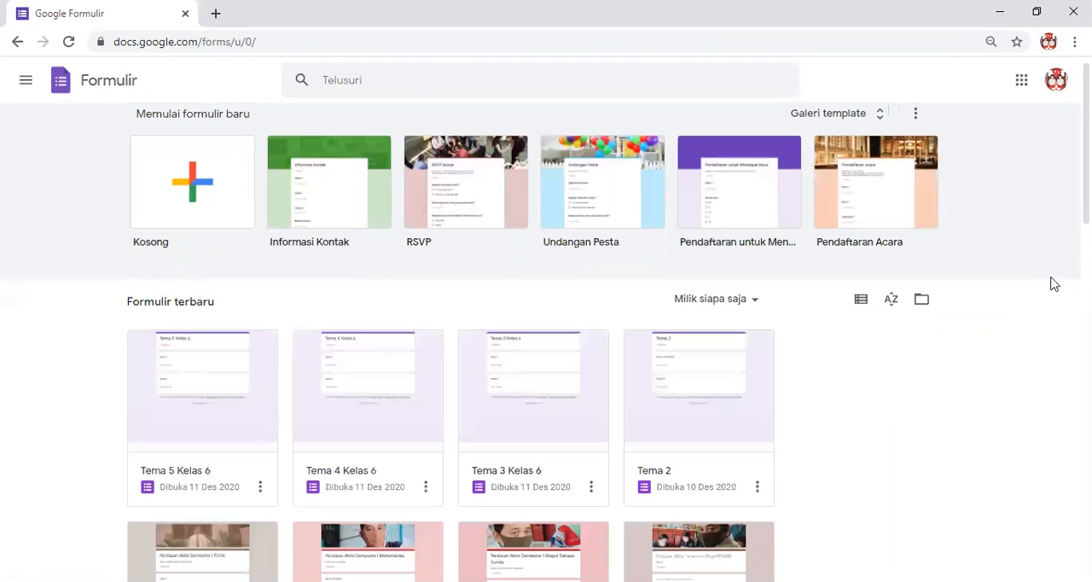
{"action": "scroll", "coordinate": [91, 224], "scroll_direction": "up", "scroll_amount": 1}
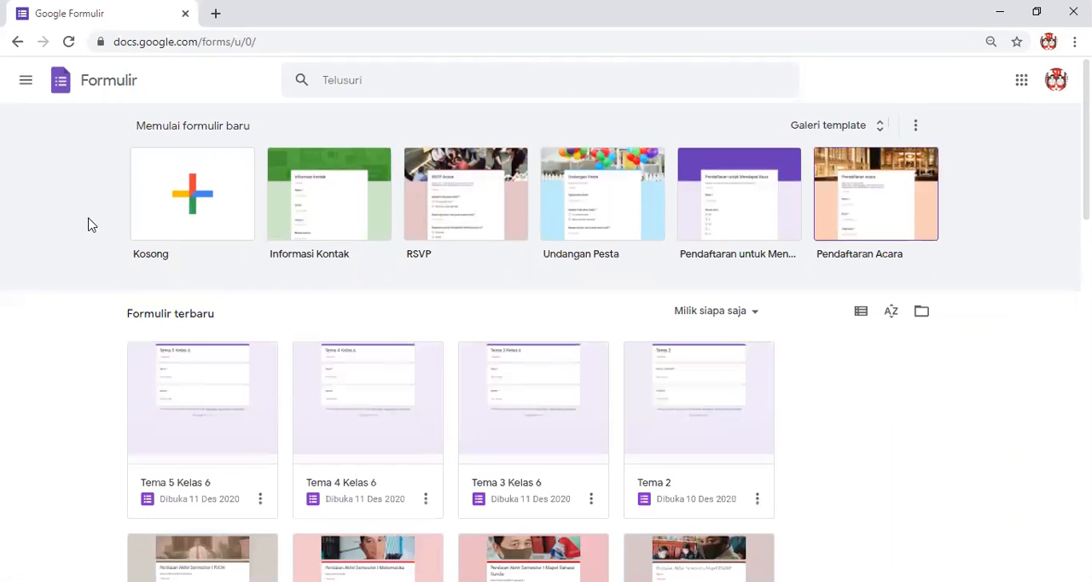
Create a blank form and title it "Penilaian Akhir Semester 1 Tema 1 Sesi 1 Kelas 6".
{"action": "left_click", "coordinate": [192, 205]}
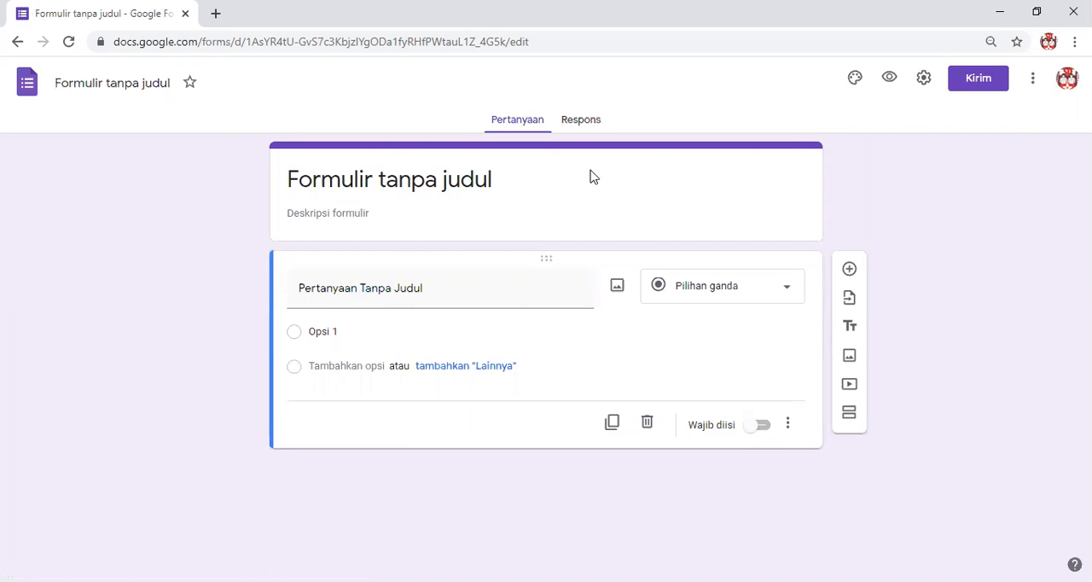
{"action": "left_click", "coordinate": [476, 179]}
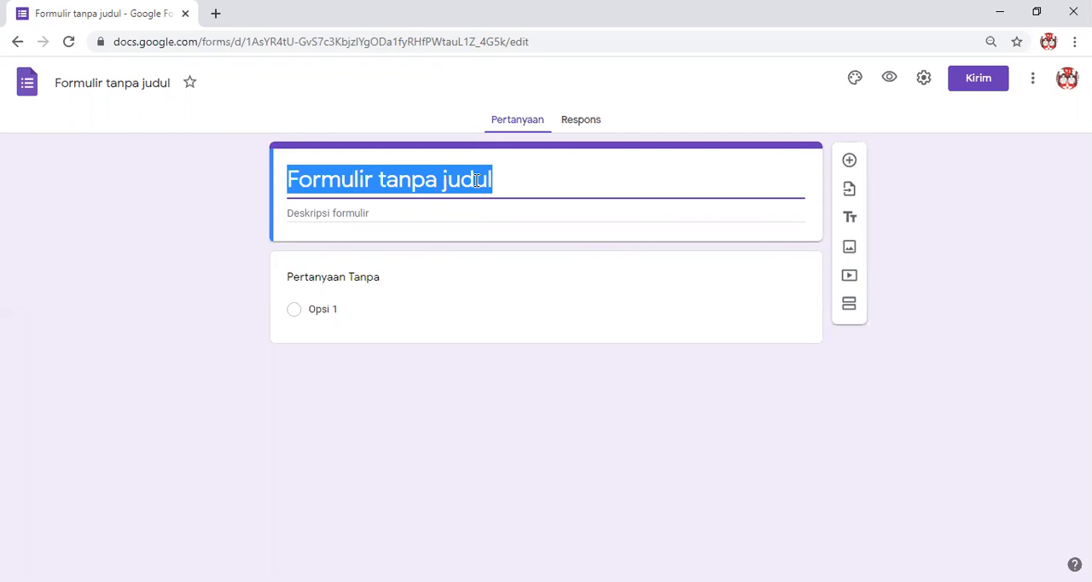
{"action": "type", "text": "Pe"}
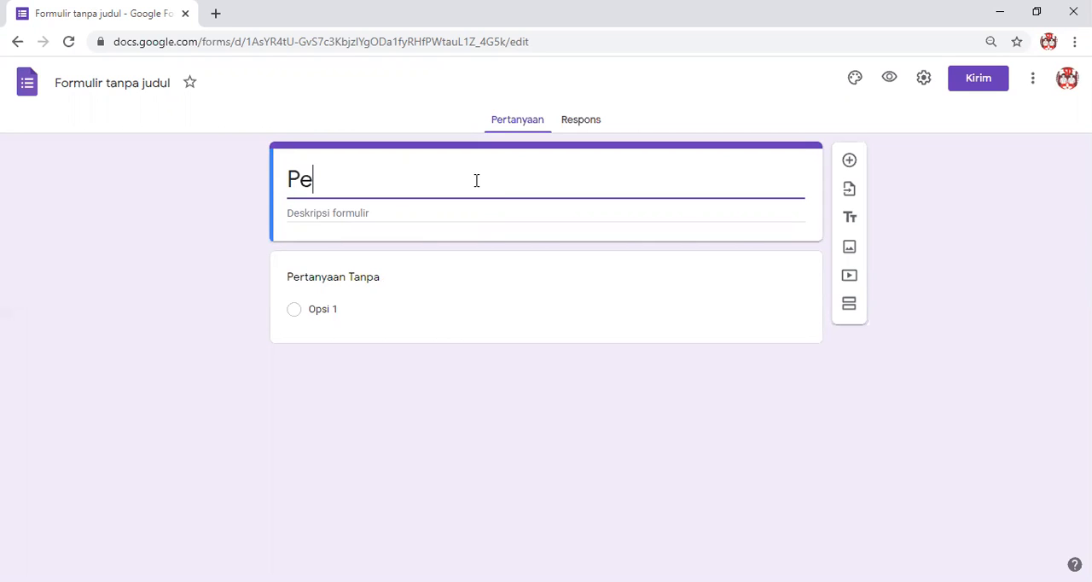
{"action": "type", "text": "nilaian"}
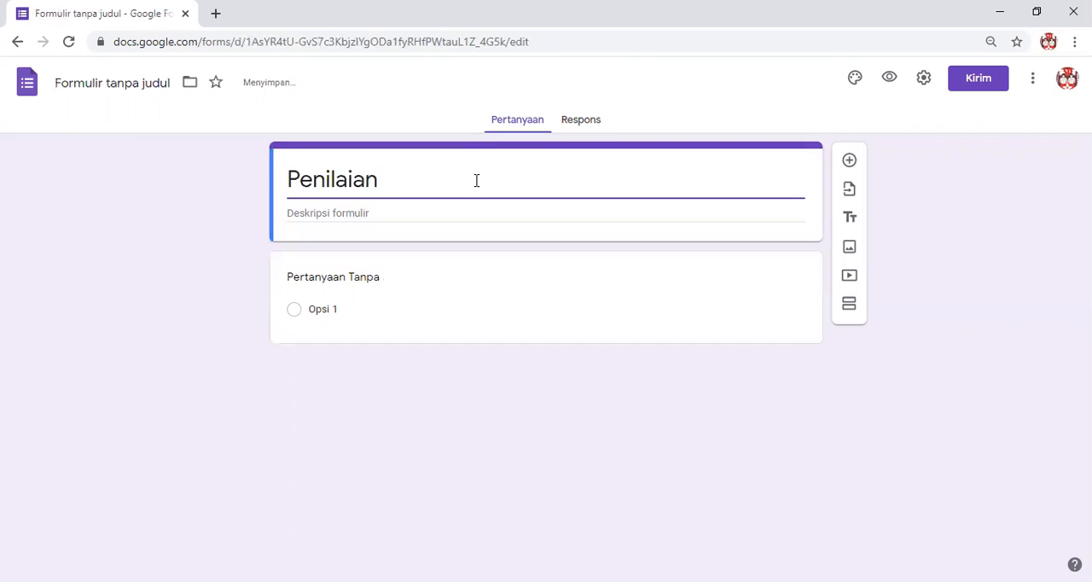
{"action": "type", "text": " Akh"}
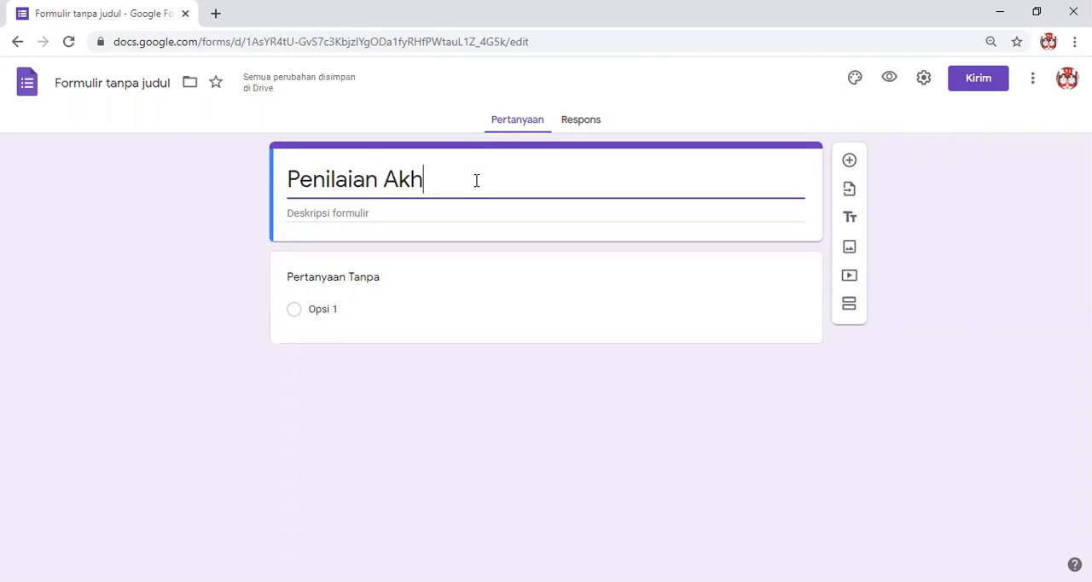
{"action": "type", "text": "ir Semester 1 "}
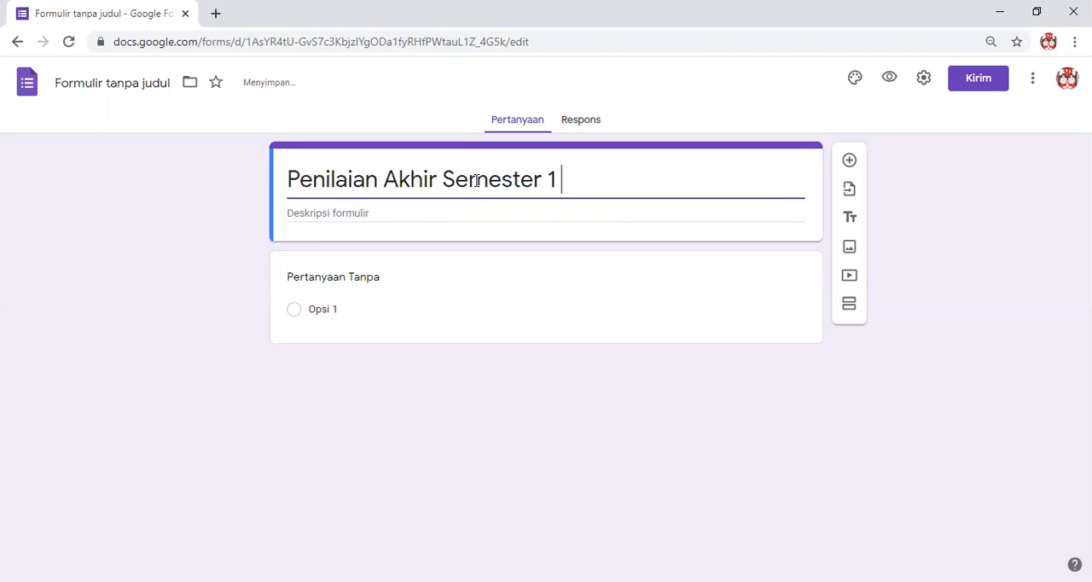
{"action": "type", "text": "Tema 1"}
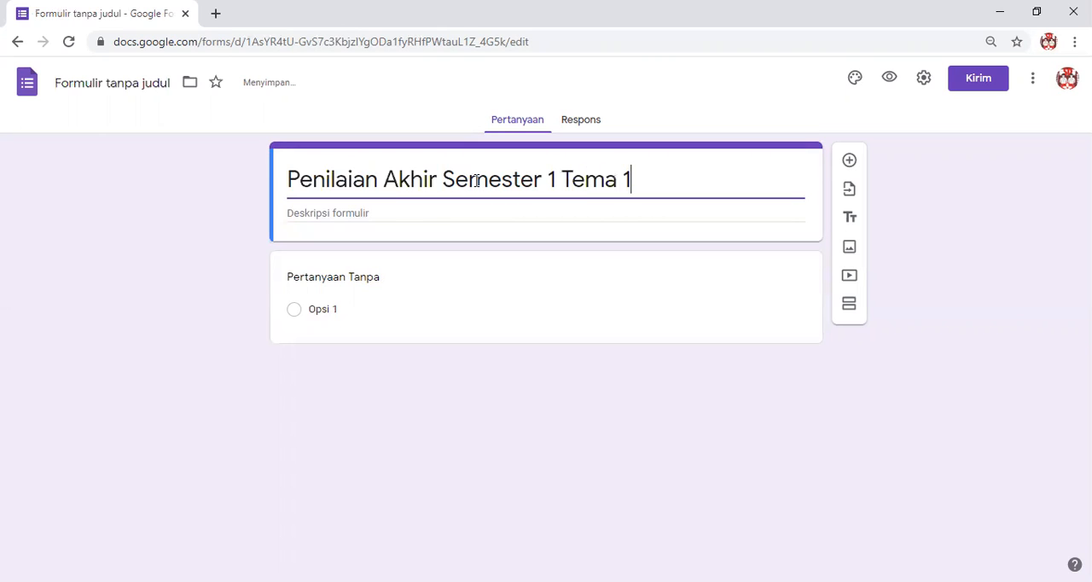
{"action": "type", "text": " Sesi"}
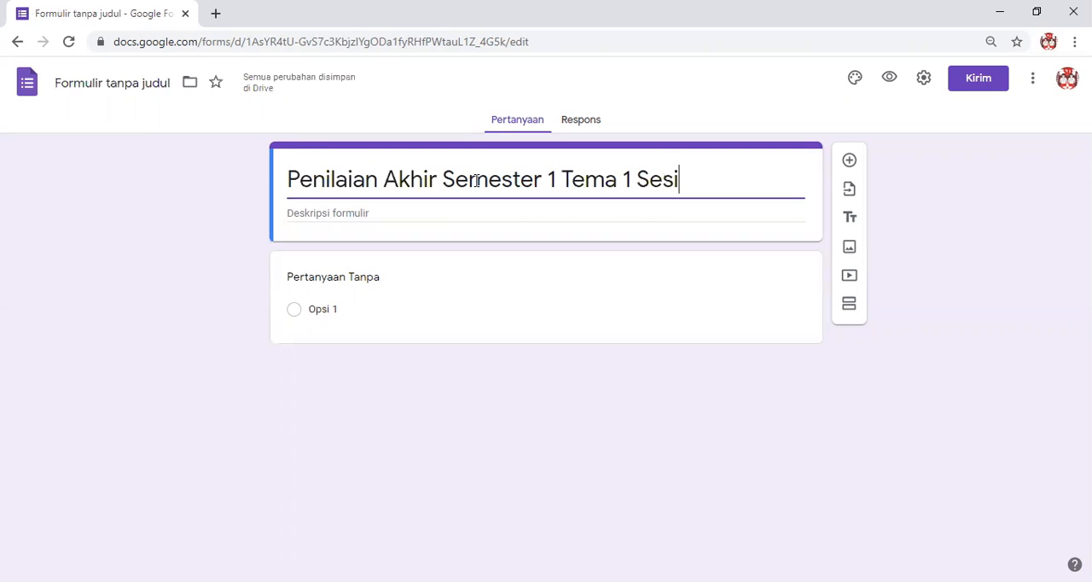
{"action": "type", "text": " 1"}
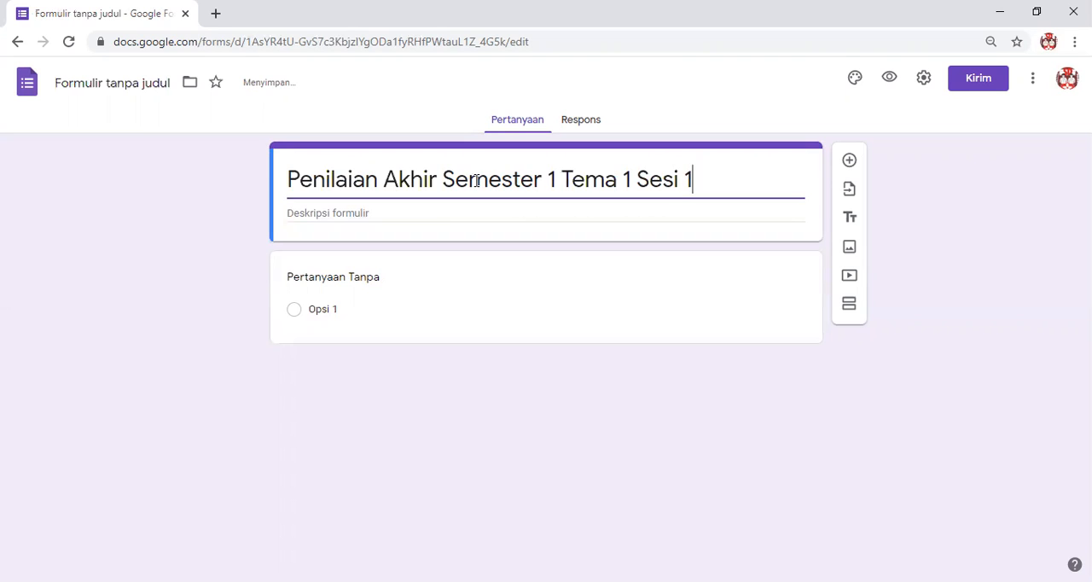
{"action": "type", "text": " kelas"}
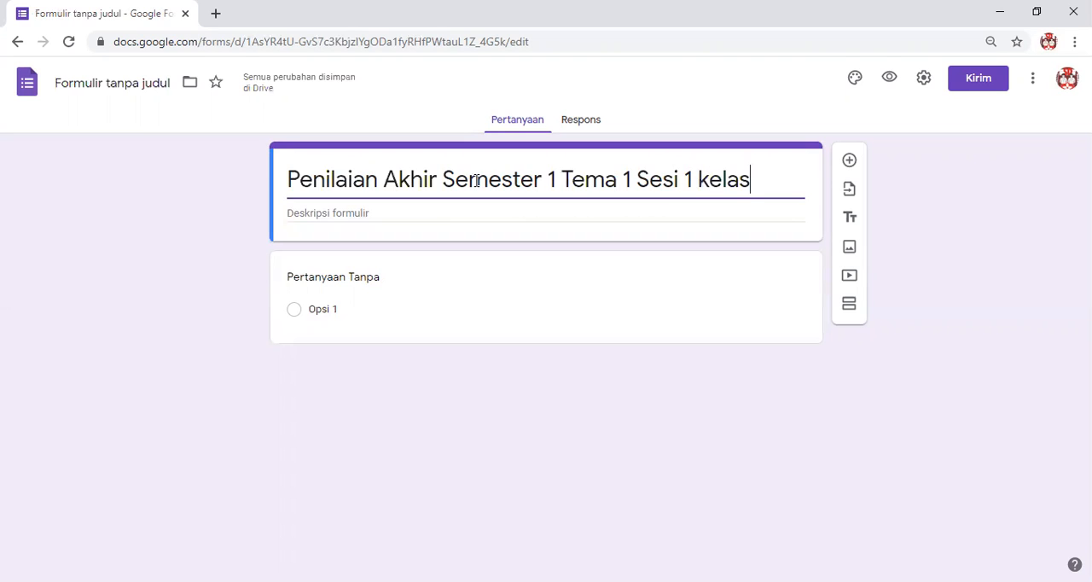
{"action": "key", "text": "BackSpace"}
{"action": "key", "text": "BackSpace"}
{"action": "key", "text": "BackSpace"}
{"action": "key", "text": "BackSpace"}
{"action": "key", "text": "BackSpace"}
{"action": "type", "text": "K"}
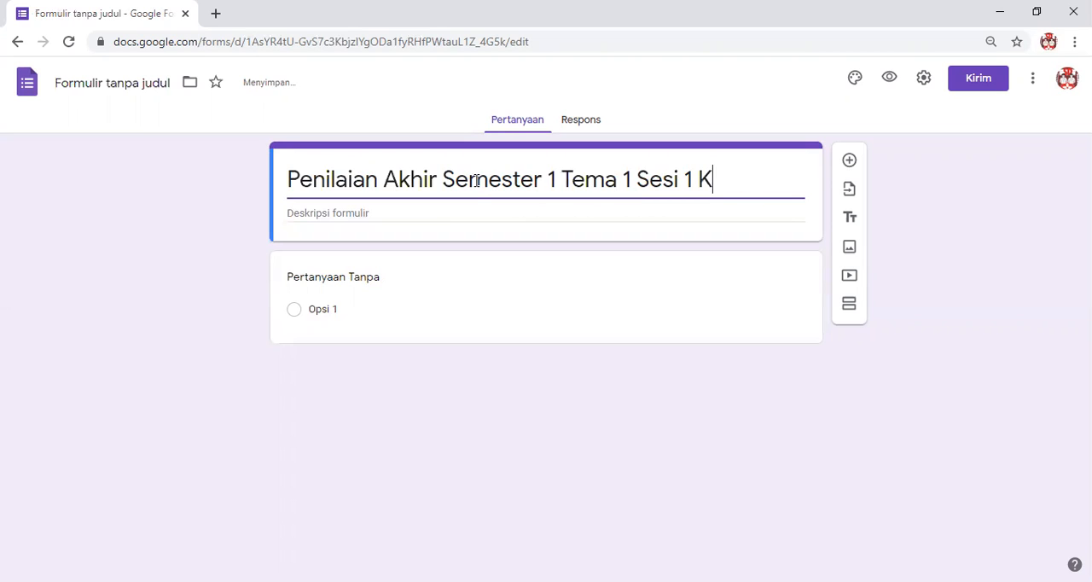
{"action": "type", "text": "elas 6"}
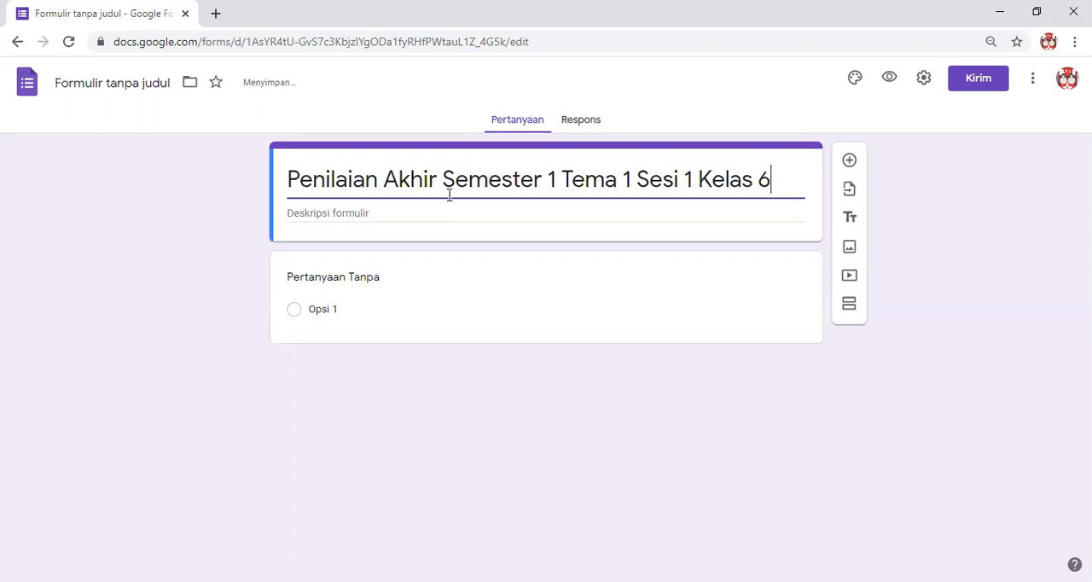
Enter the form description "Sebelum mengerjakan soal-soal, isilah data kalian dengan benar !".
{"action": "left_click", "coordinate": [348, 217]}
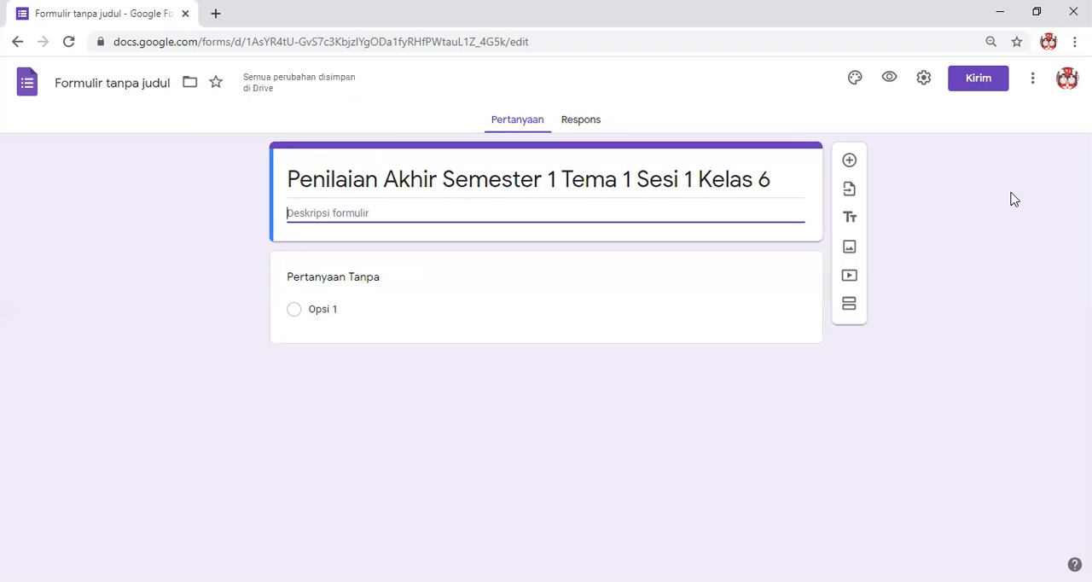
{"action": "type", "text": "Sebelu"}
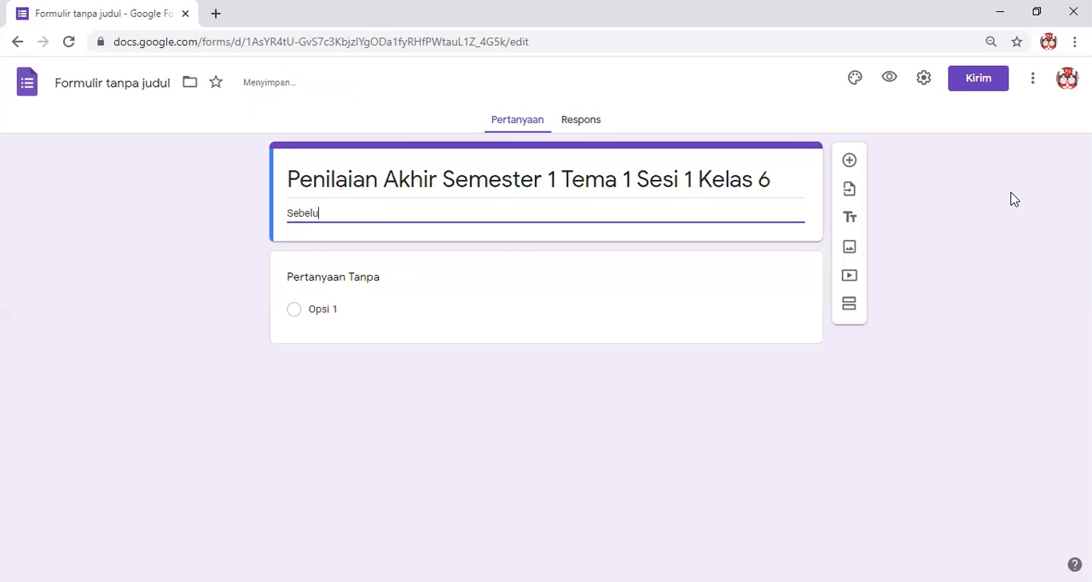
{"action": "type", "text": "m mengerjakan soal="}
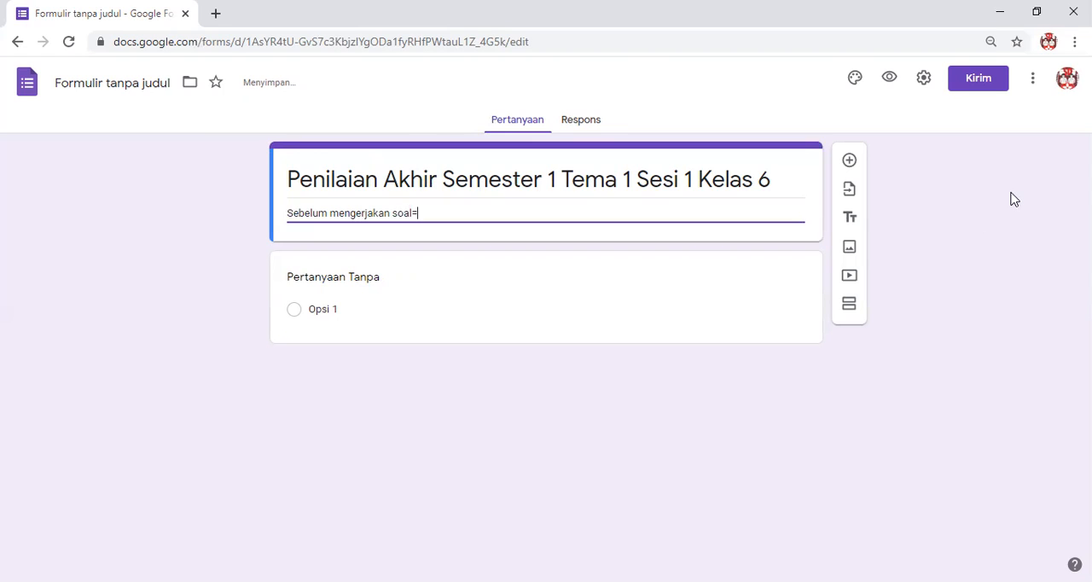
{"action": "type", "text": "soa"}
{"action": "key", "text": "BackSpace"}
{"action": "key", "text": "BackSpace"}
{"action": "key", "text": "BackSpace"}
{"action": "key", "text": "BackSpace"}
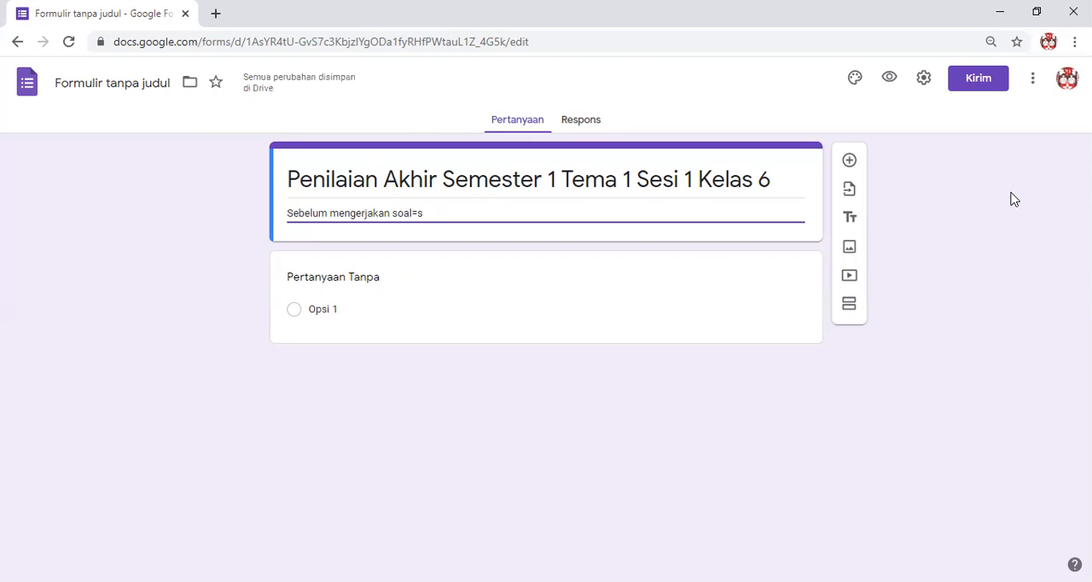
{"action": "type", "text": "-soal"}
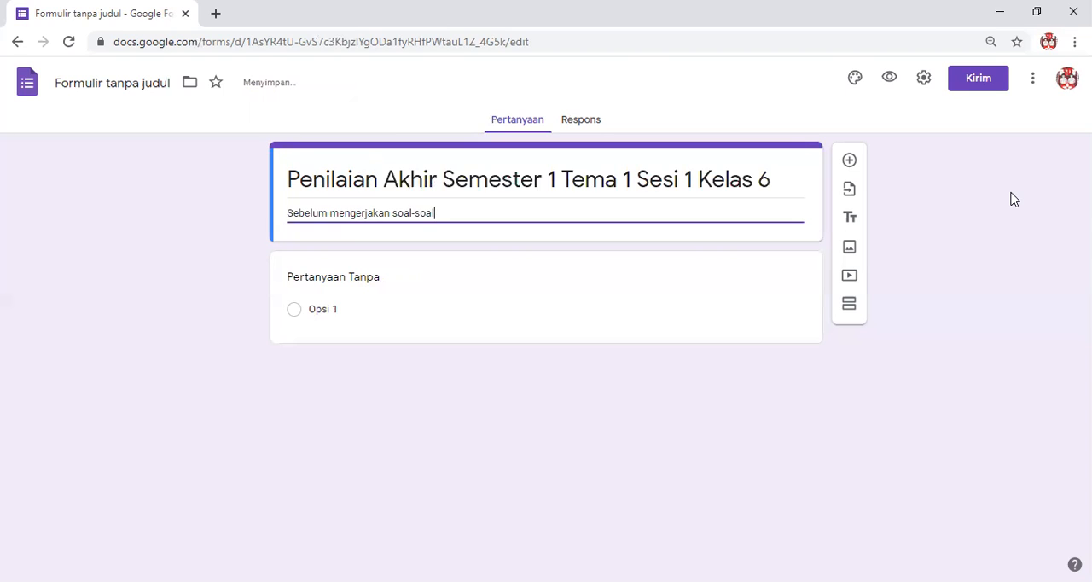
{"action": "type", "text": ","}
{"action": "type", "text": "isilah da"}
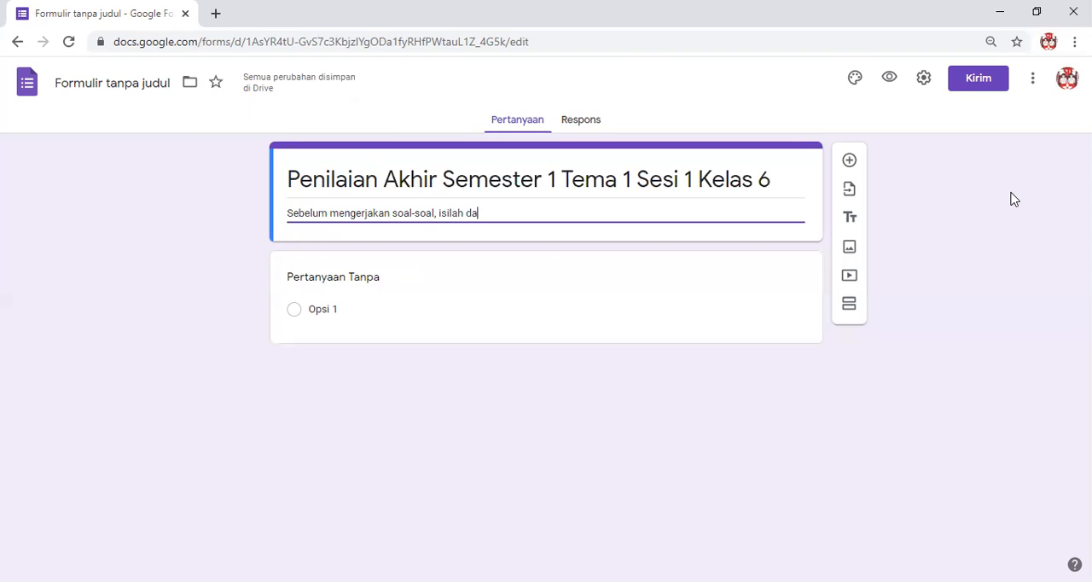
{"action": "type", "text": "ta kalian dengan ben"}
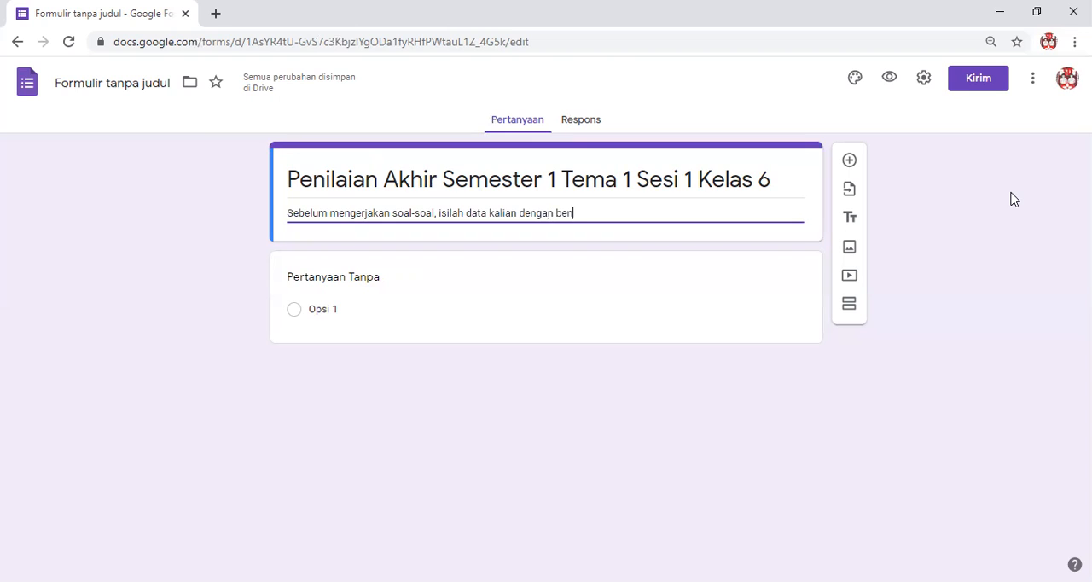
{"action": "type", "text": "ar !"}
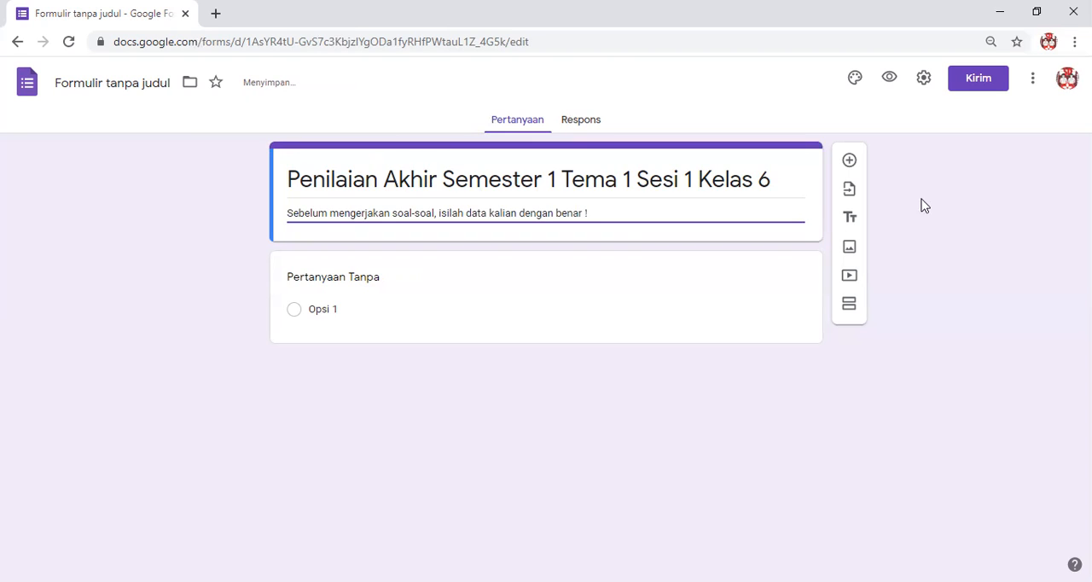
{"action": "left_click", "coordinate": [209, 275]}
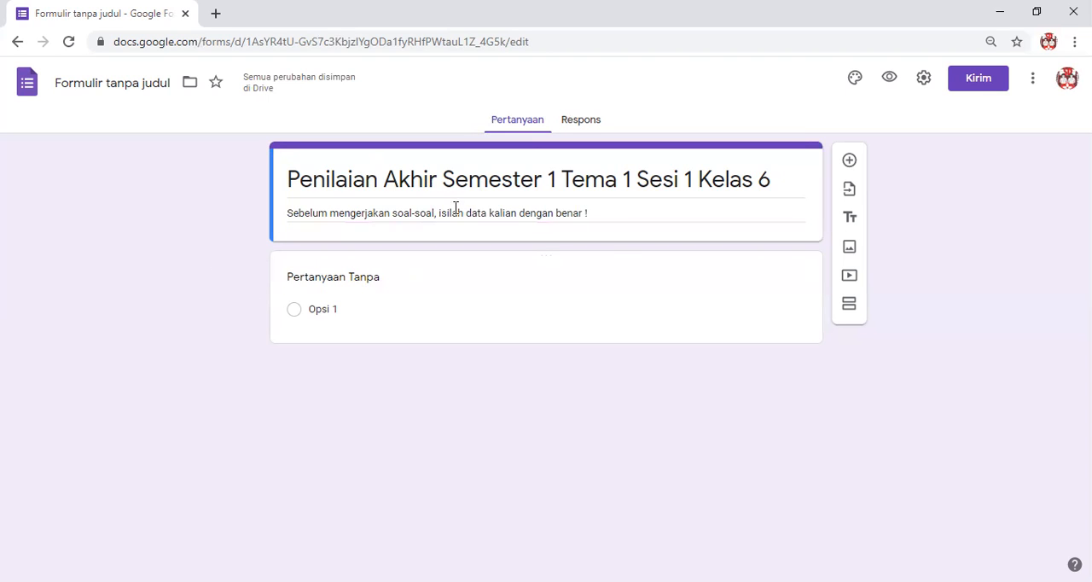
Turn the untitled first question into a required short-answer (Jawaban singkat) question titled "Nama Lengkap".
{"action": "left_click", "coordinate": [338, 284]}
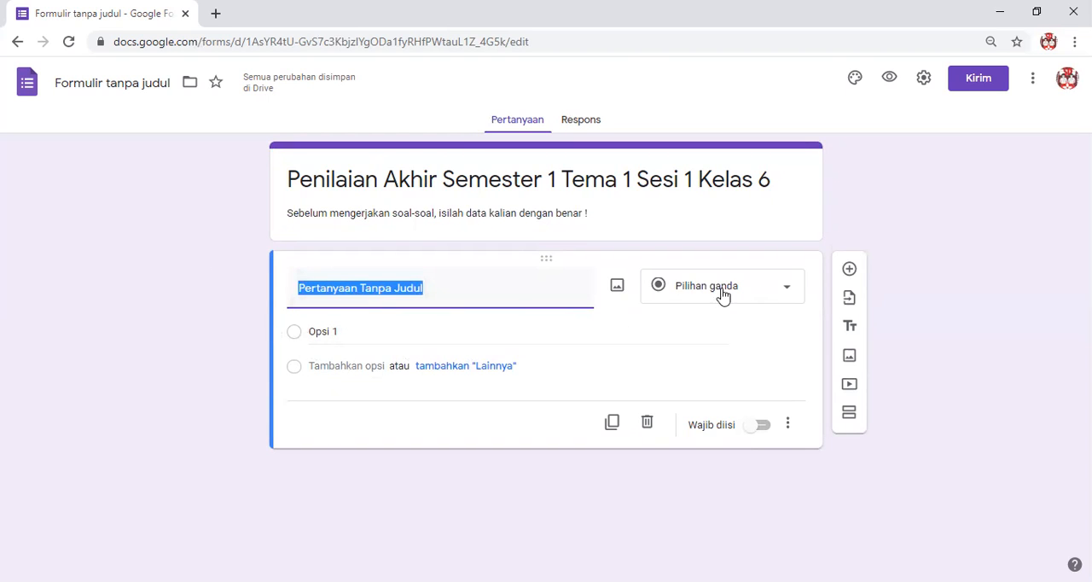
{"action": "left_click", "coordinate": [788, 292]}
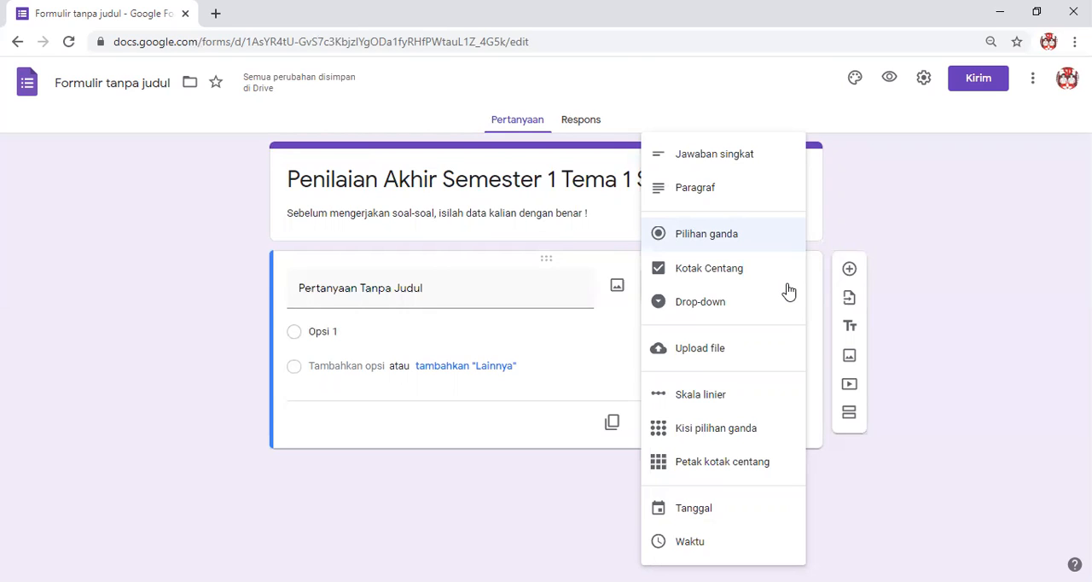
{"action": "left_click", "coordinate": [697, 166]}
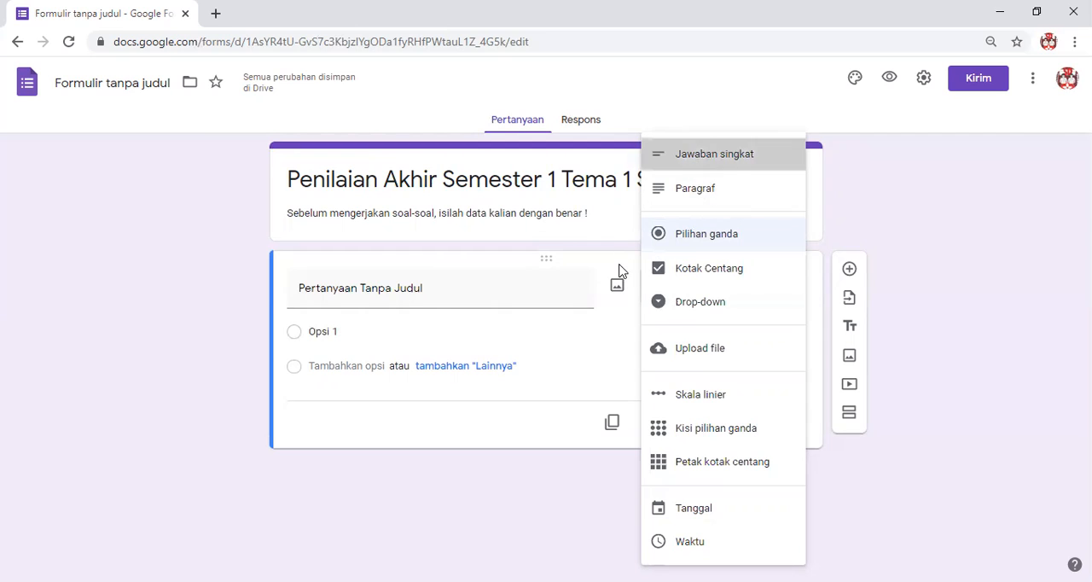
{"action": "left_click", "coordinate": [435, 291]}
{"action": "type", "text": "Nama"}
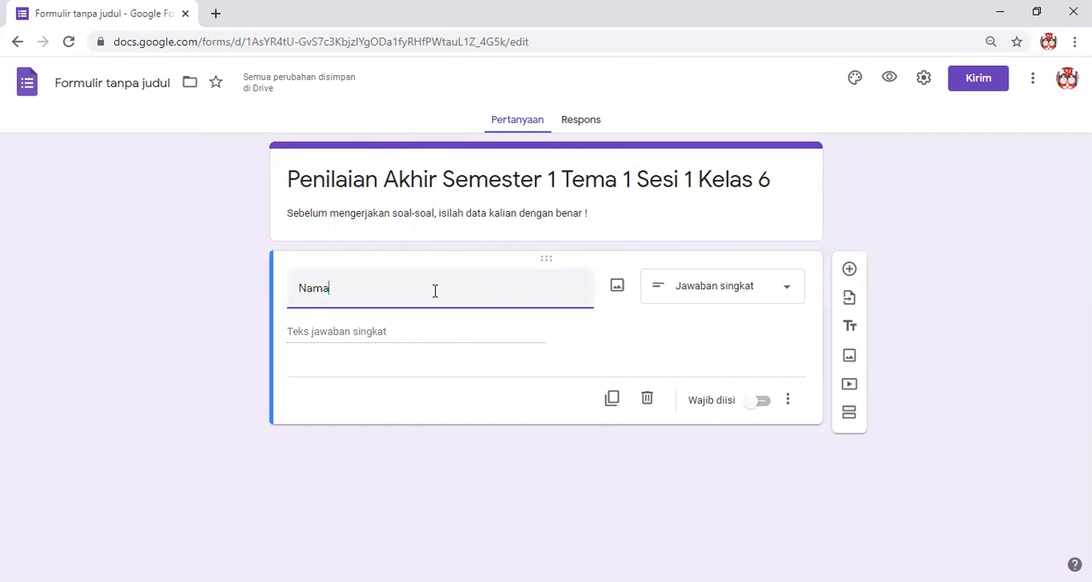
{"action": "type", "text": " Lengkap"}
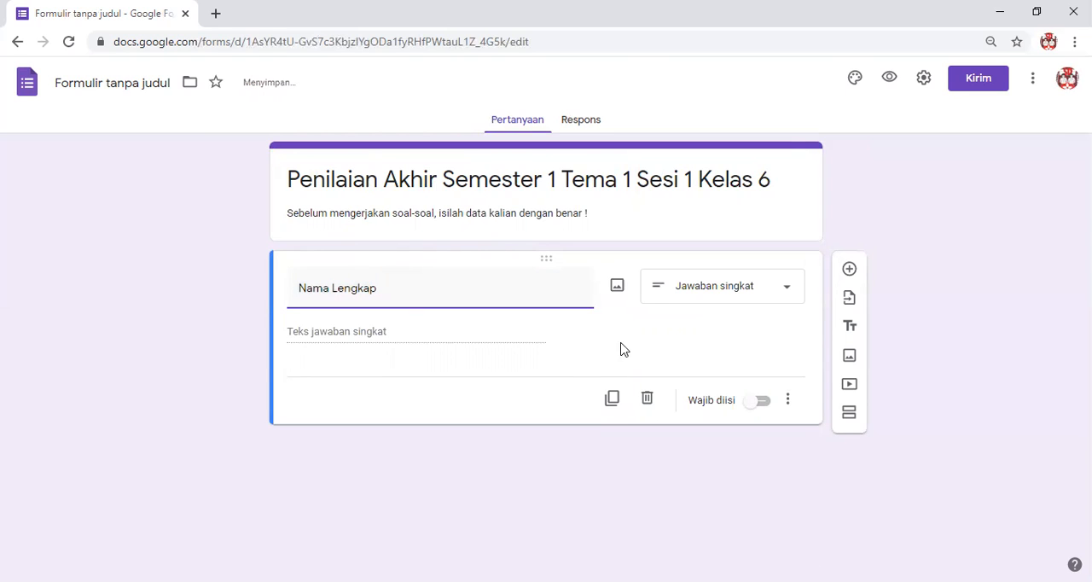
{"action": "left_click", "coordinate": [762, 399]}
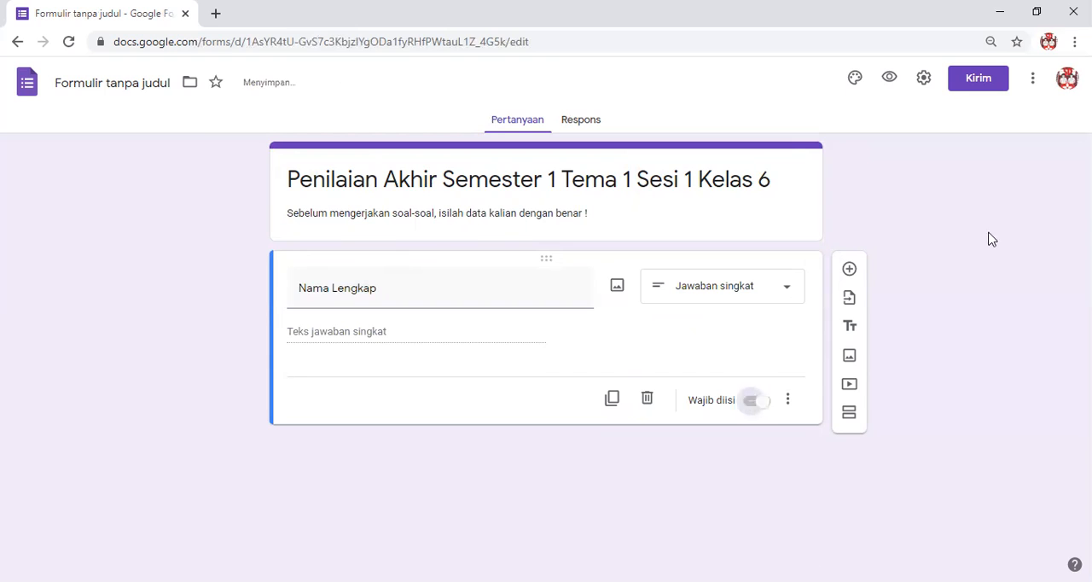
Add a required short-answer question titled "Nomor Absensi" below Nama Lengkap.
{"action": "left_click", "coordinate": [850, 272]}
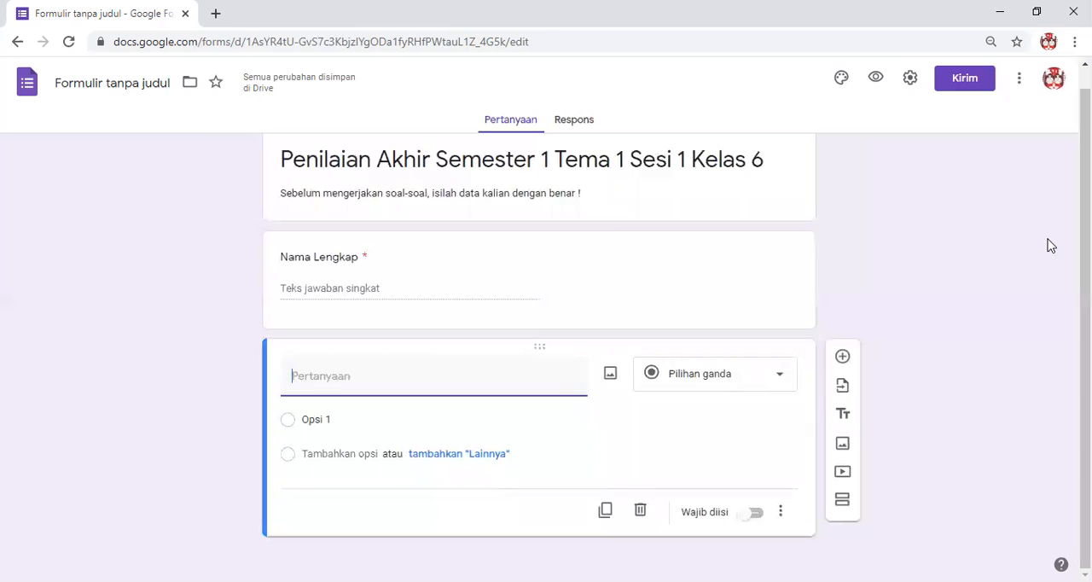
{"action": "type", "text": "Nomo"}
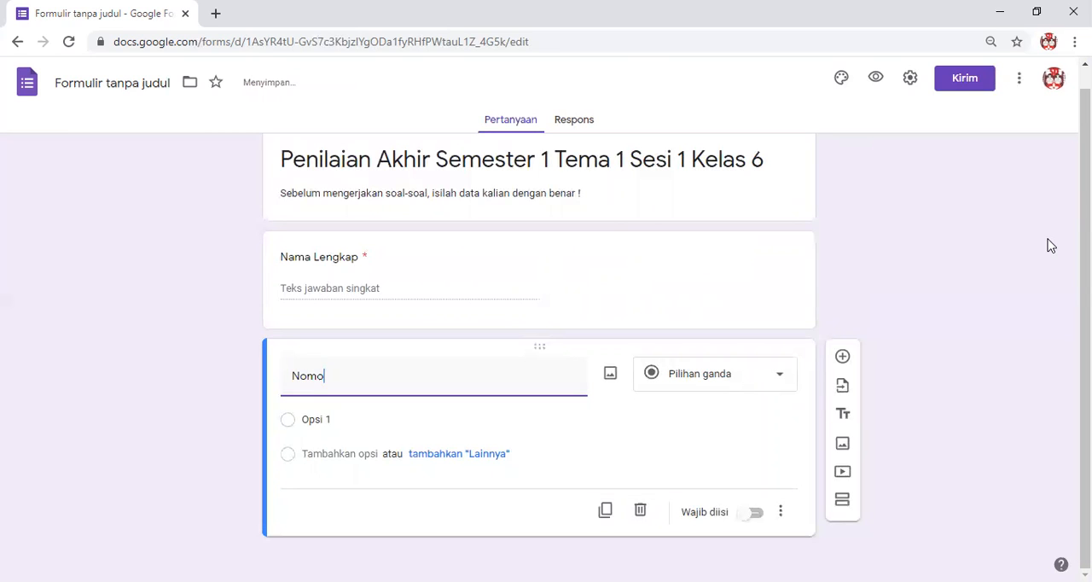
{"action": "type", "text": "r Absensi"}
{"action": "left_click", "coordinate": [762, 508]}
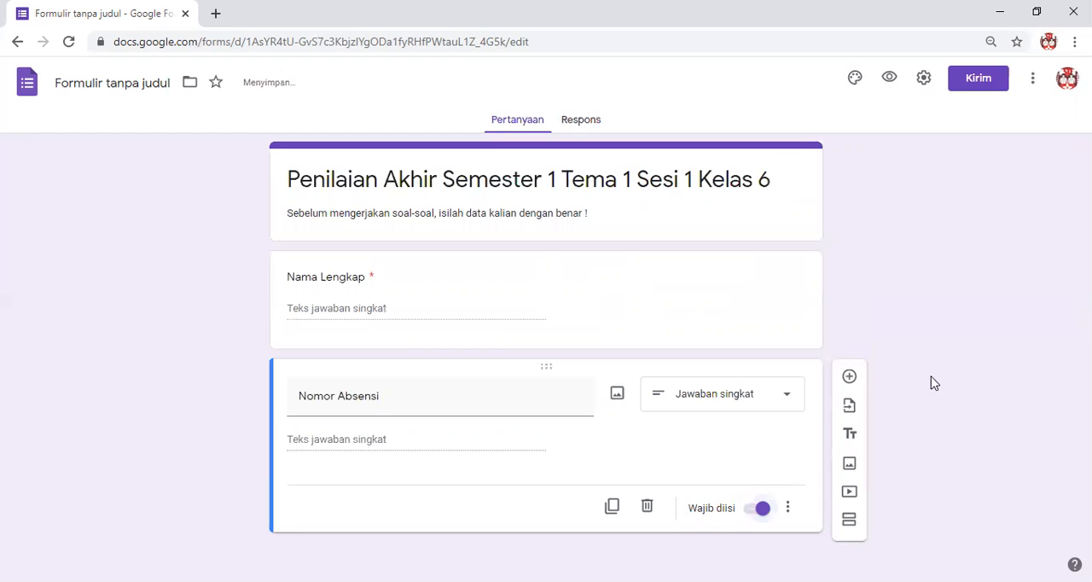
Add a required short-answer question titled "Nama Sekolah" below Nomor Absensi.
{"action": "left_click", "coordinate": [850, 378]}
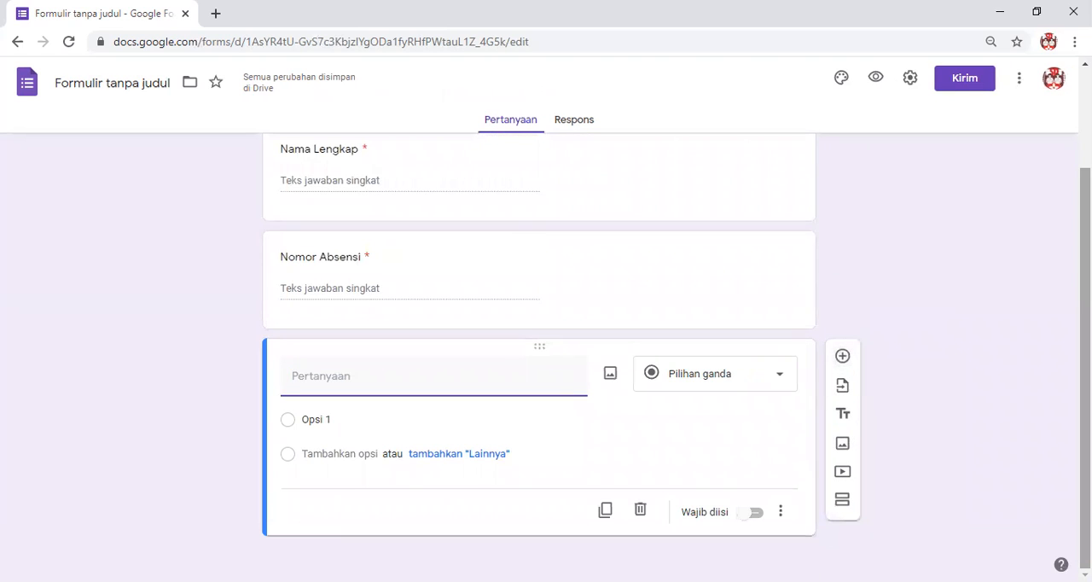
{"action": "type", "text": "Nama Sekolah"}
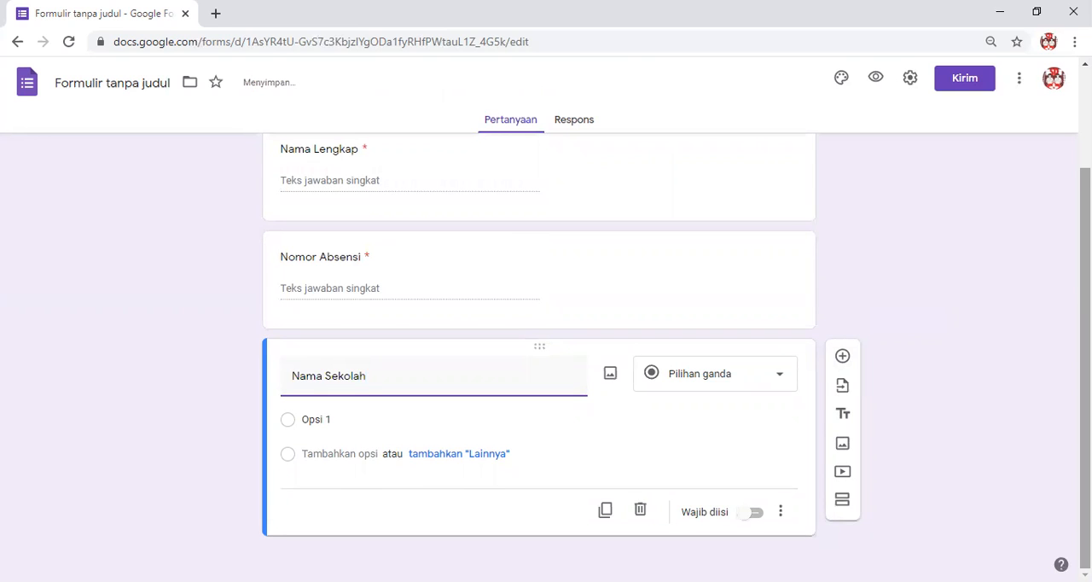
{"action": "left_click", "coordinate": [757, 513]}
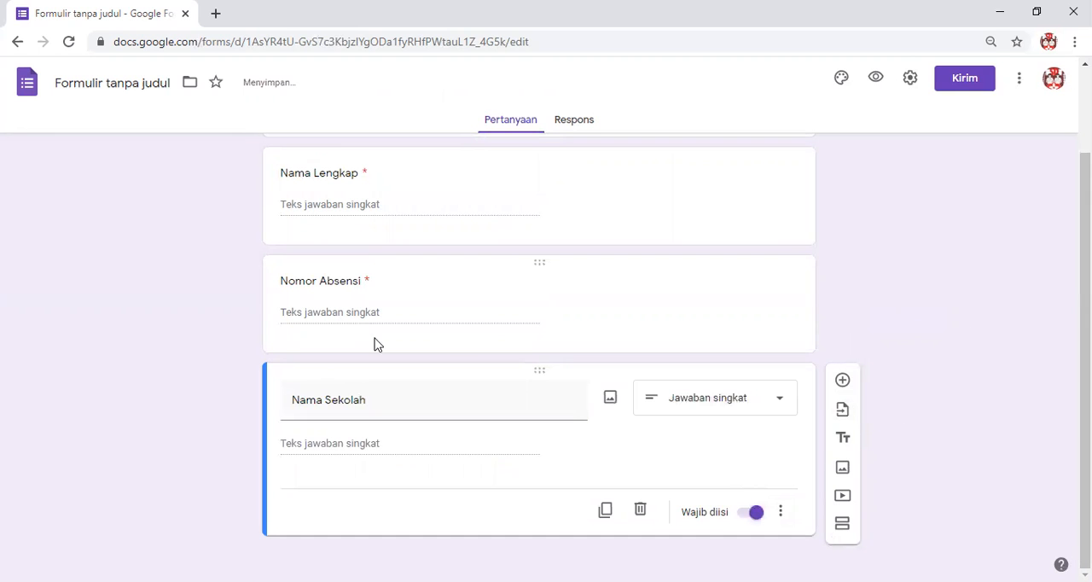
Add a new section after the Nama Sekolah question and title it "Soal Pilihan Ganda".
{"action": "scroll", "coordinate": [430, 300], "scroll_direction": "up", "scroll_amount": 1}
{"action": "scroll", "coordinate": [431, 300], "scroll_direction": "up", "scroll_amount": 1}
{"action": "scroll", "coordinate": [439, 290], "scroll_direction": "down", "scroll_amount": 1}
{"action": "scroll", "coordinate": [434, 310], "scroll_direction": "up", "scroll_amount": 1}
{"action": "scroll", "coordinate": [905, 333], "scroll_direction": "down", "scroll_amount": 1}
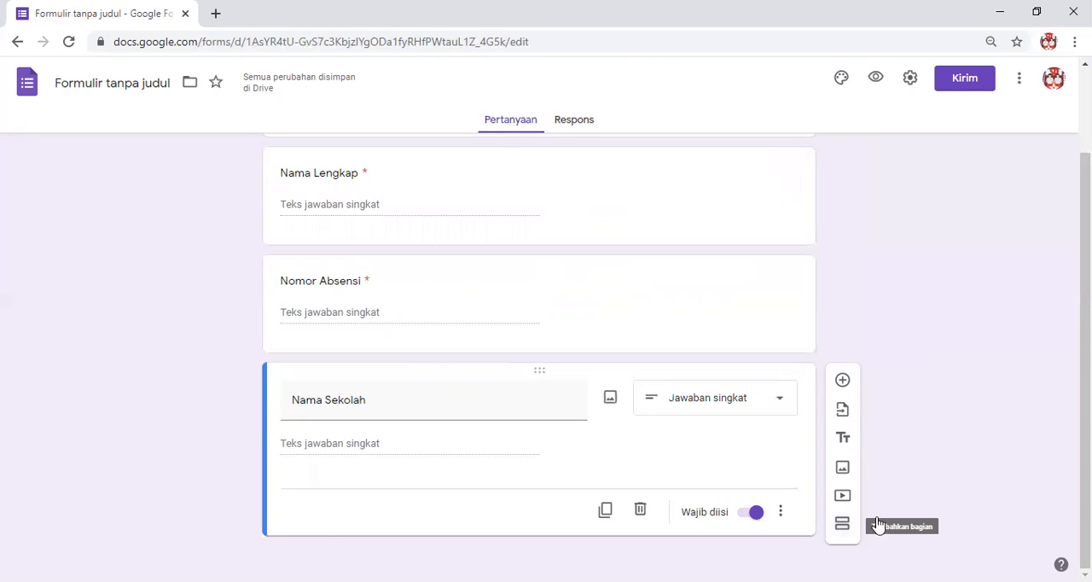
{"action": "left_click", "coordinate": [843, 529]}
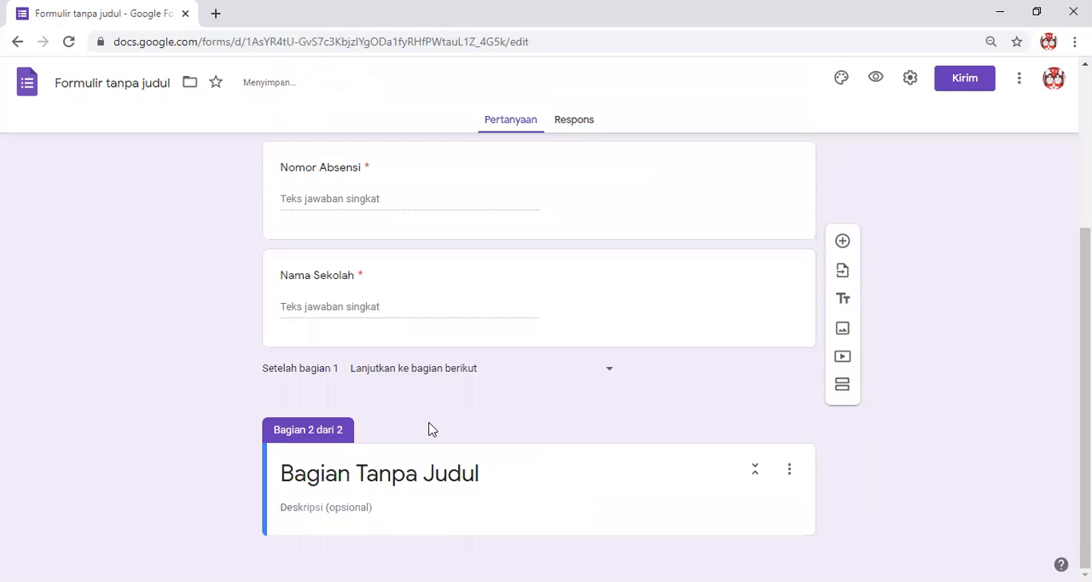
{"action": "left_click", "coordinate": [451, 473]}
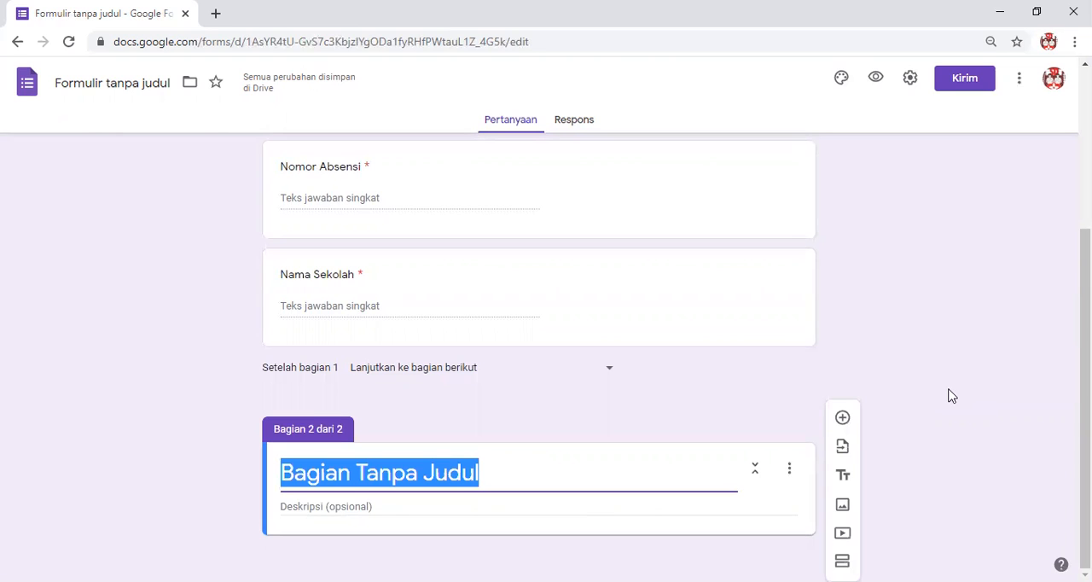
{"action": "type", "text": "Sola"}
{"action": "key", "text": "BackSpace"}
{"action": "key", "text": "BackSpace"}
{"action": "key", "text": "BackSpace"}
{"action": "type", "text": "a"}
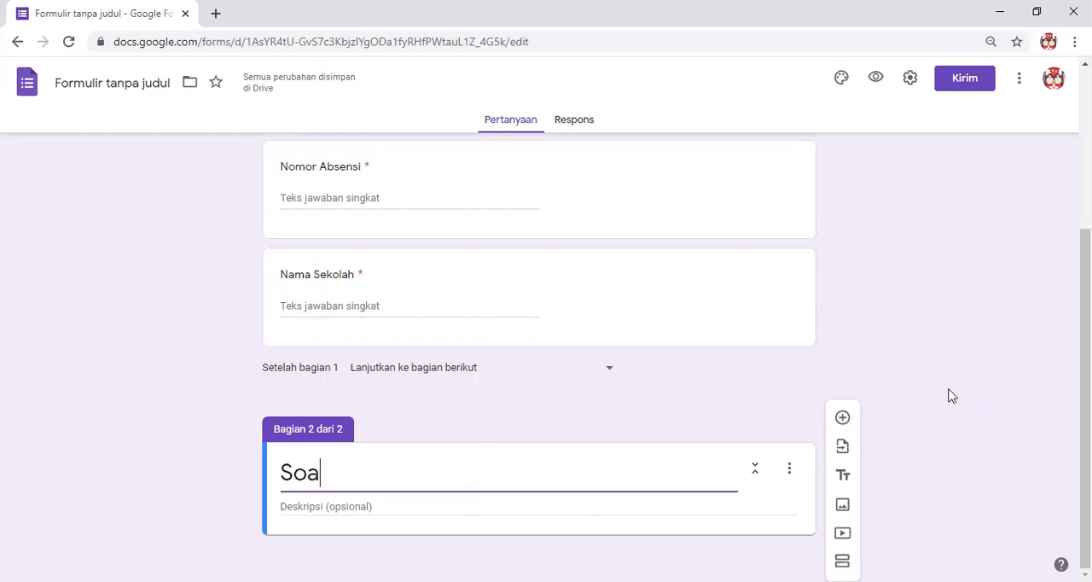
{"action": "type", "text": "l Pilih"}
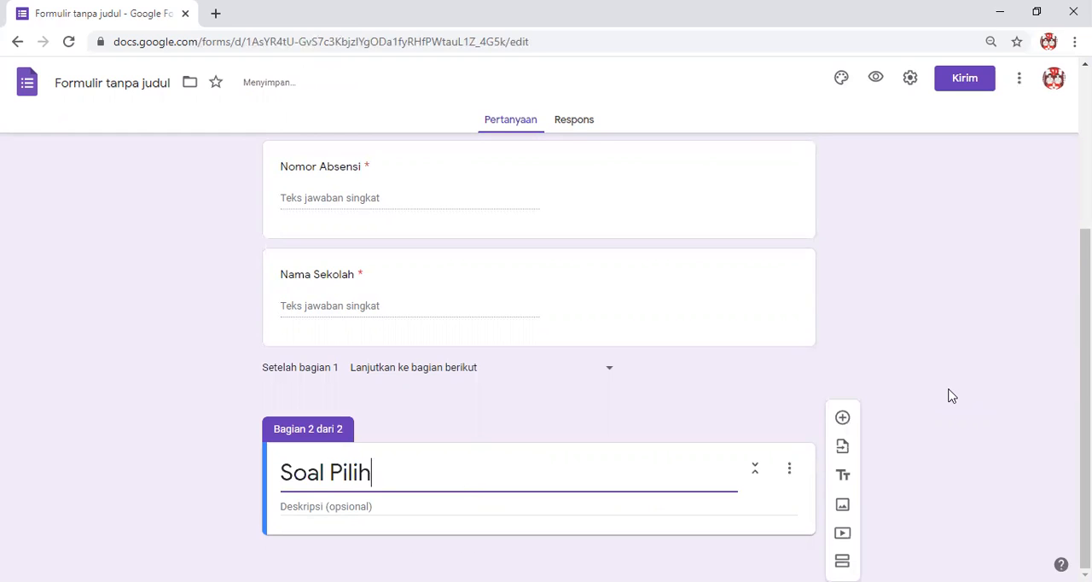
{"action": "type", "text": "an Ganda"}
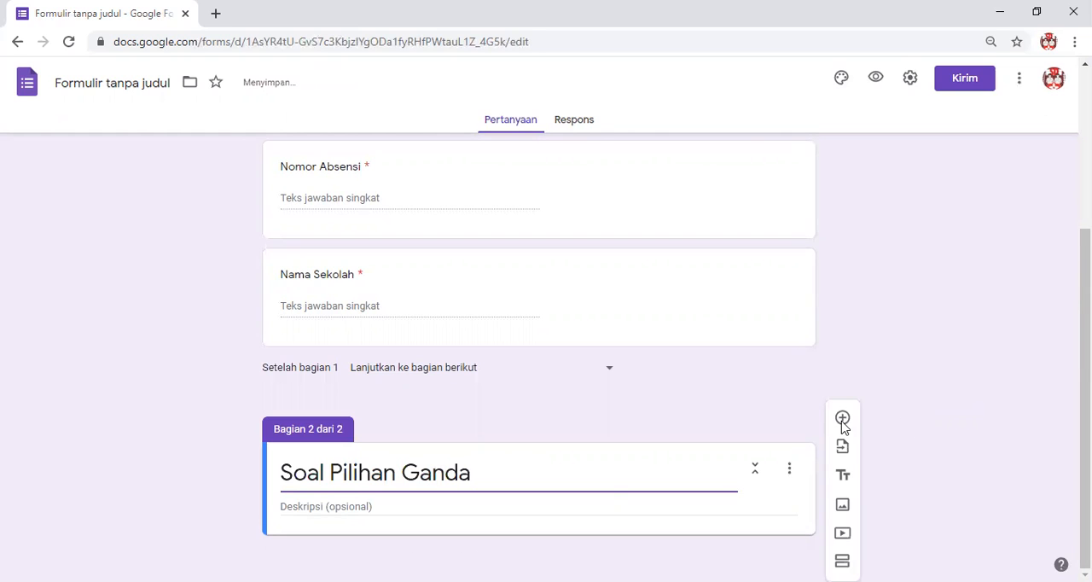
Enter the section description "Klik pilihan jawaban yang dianggap paling benar !" under Soal Pilihan Ganda.
{"action": "left_click", "coordinate": [453, 509]}
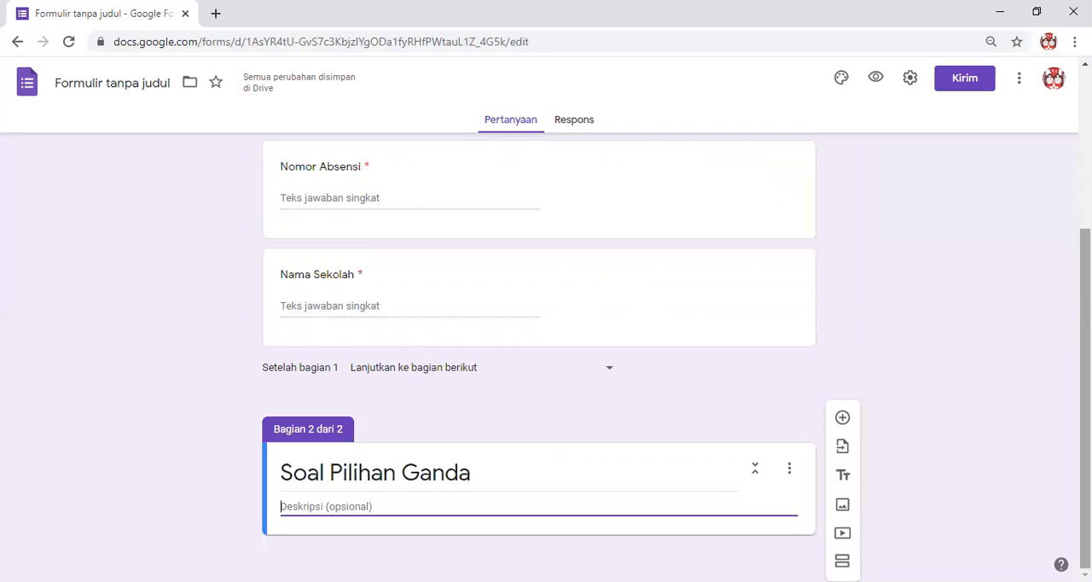
{"action": "type", "text": "Klik pi"}
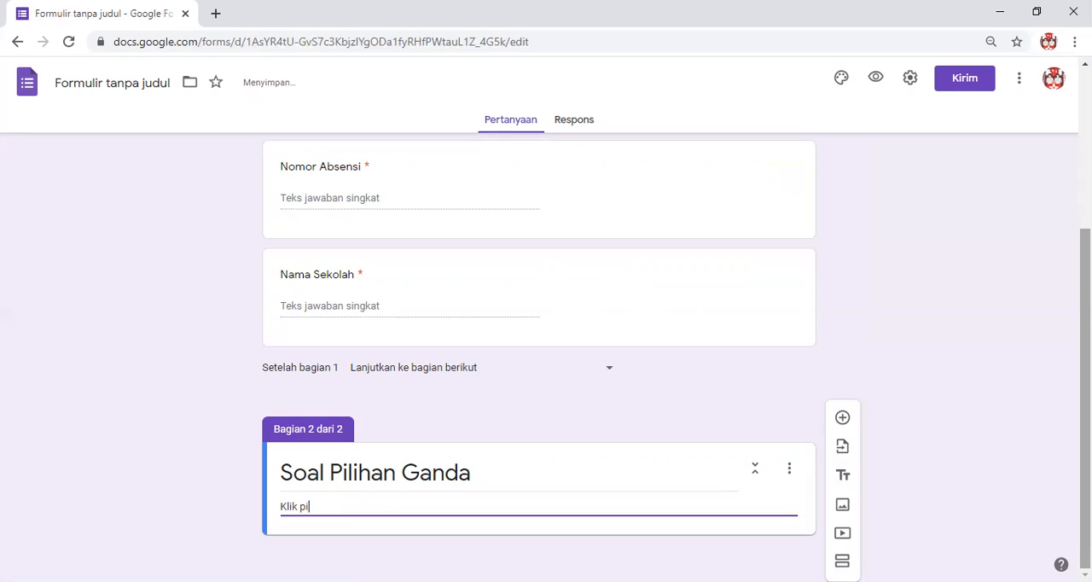
{"action": "type", "text": "lihan jawaban yang dianggap paling benar !"}
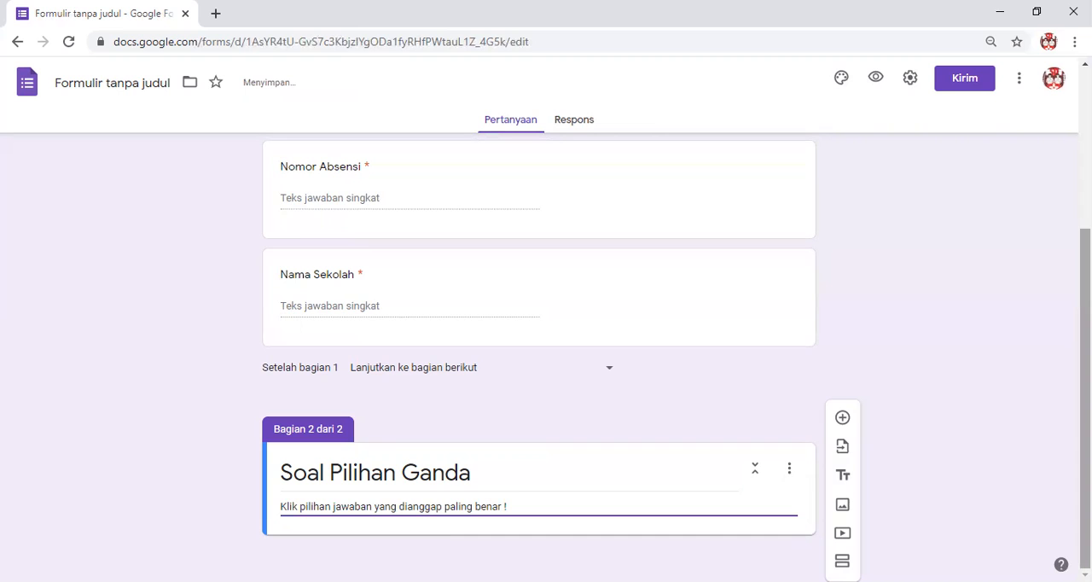
Add a blank, required multiple-choice question to the Soal Pilihan Ganda section and switch to the other open window.
{"action": "scroll", "coordinate": [866, 491], "scroll_direction": "up", "scroll_amount": 1}
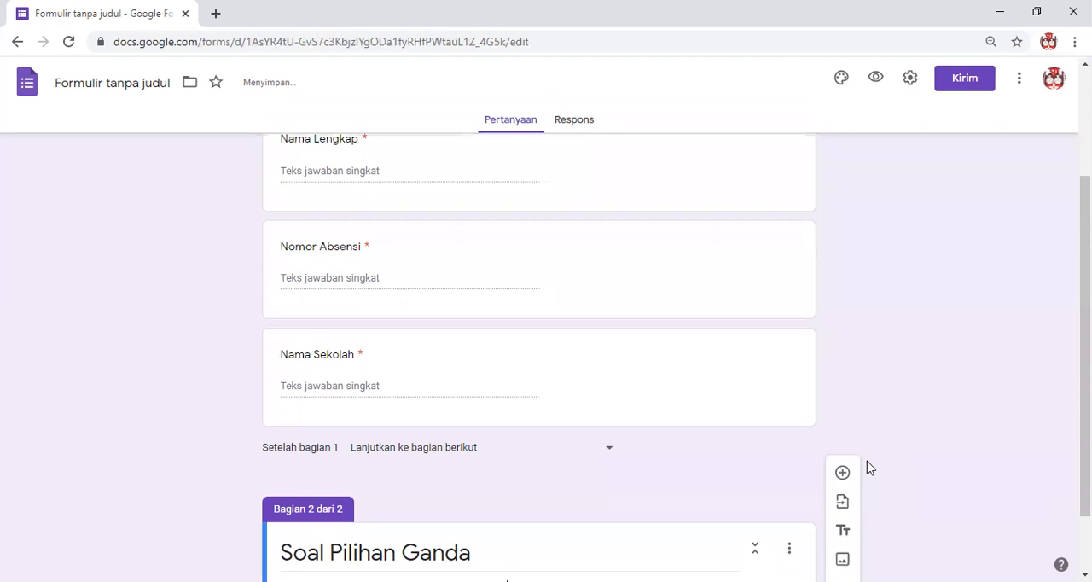
{"action": "scroll", "coordinate": [938, 404], "scroll_direction": "down", "scroll_amount": 1}
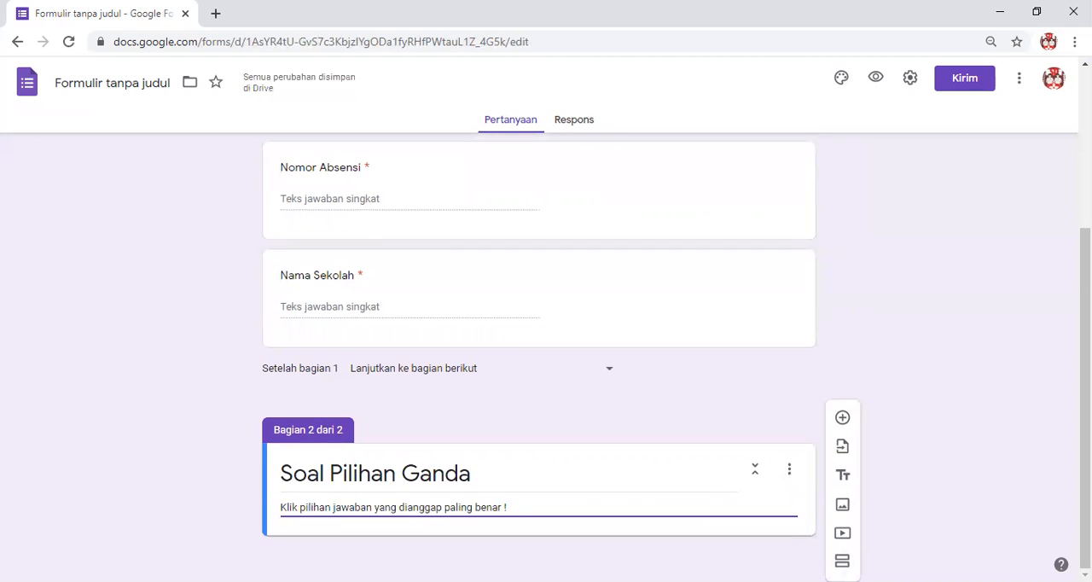
{"action": "left_click", "coordinate": [827, 409]}
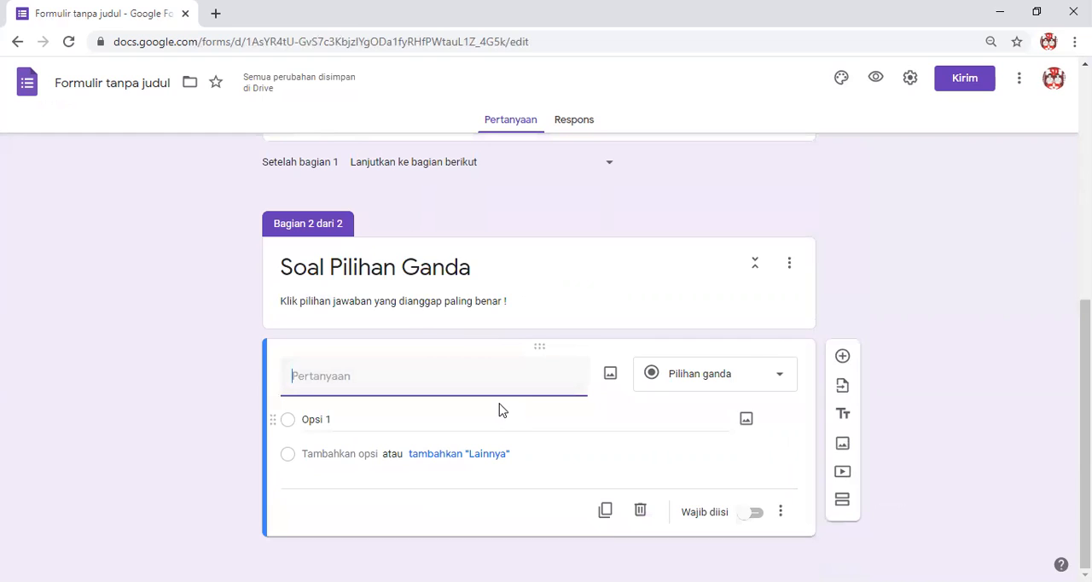
{"action": "left_click", "coordinate": [705, 512]}
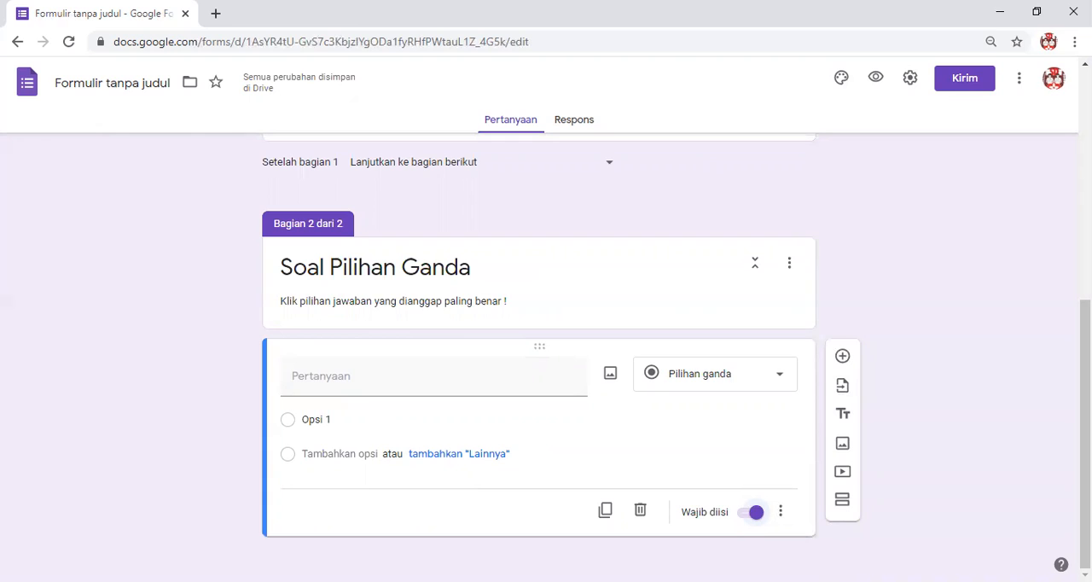
{"action": "key", "text": "alt+Tab"}
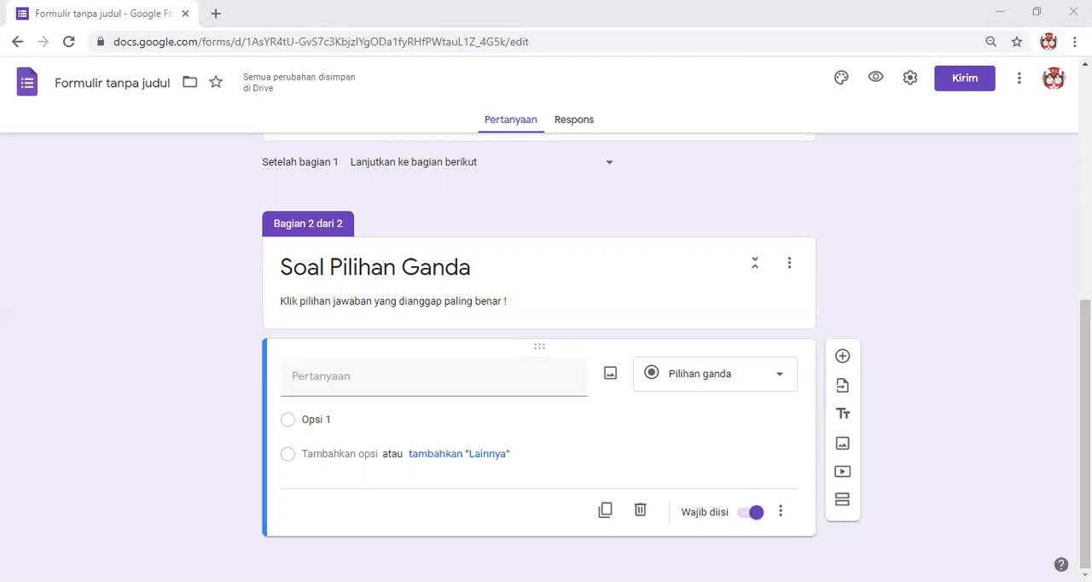
Paste the copied question "Menghormati teman yang sedang beribadah merupakan perilaku yang sesuai dengan sila dengan lambang ...." into the new multiple-choice question.
{"action": "left_click", "coordinate": [375, 424]}
{"action": "left_click", "coordinate": [360, 387]}
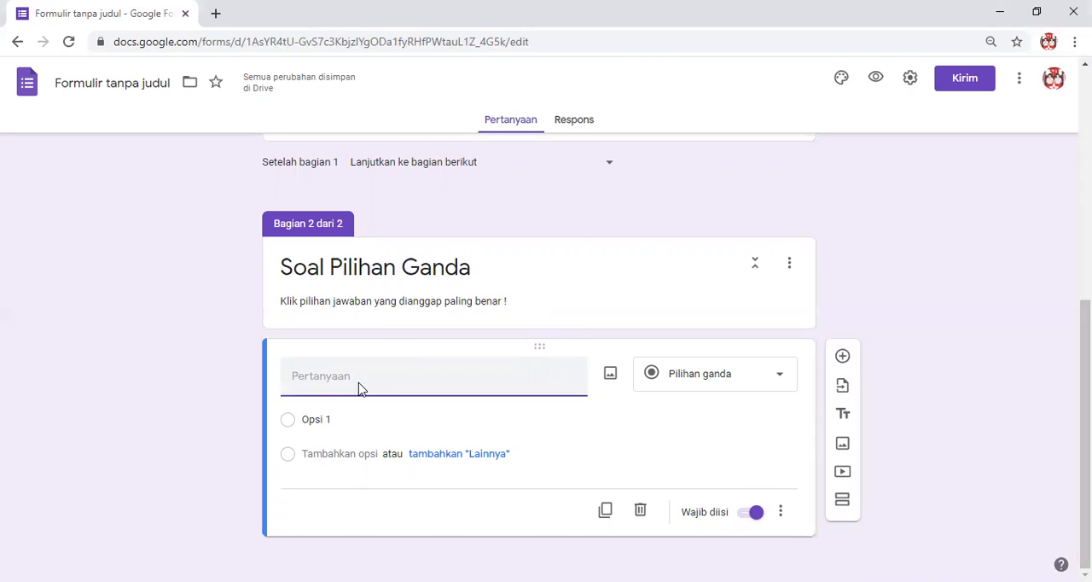
{"action": "right_click", "coordinate": [359, 385]}
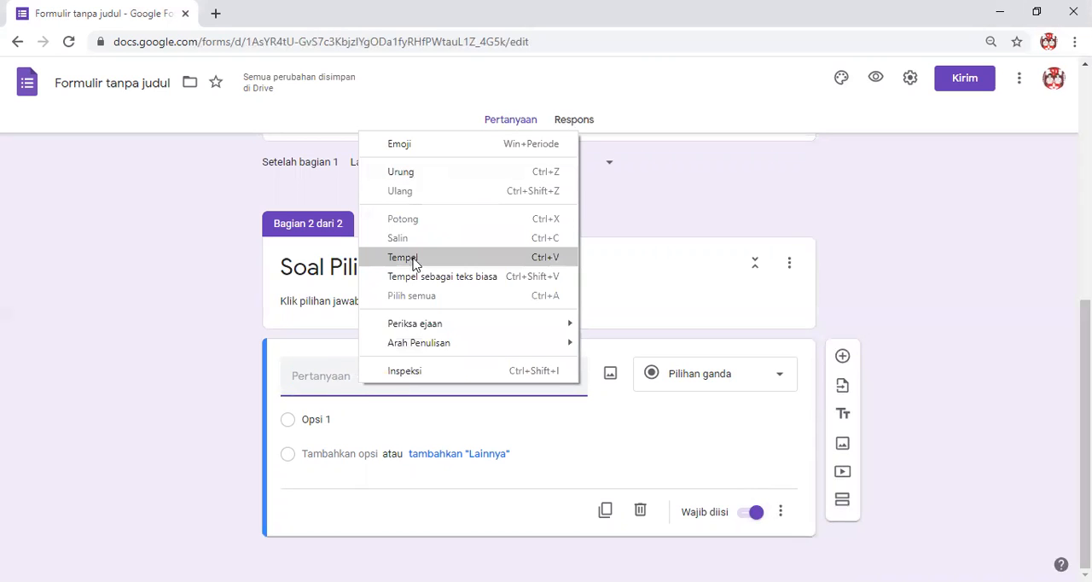
{"action": "left_click", "coordinate": [424, 260]}
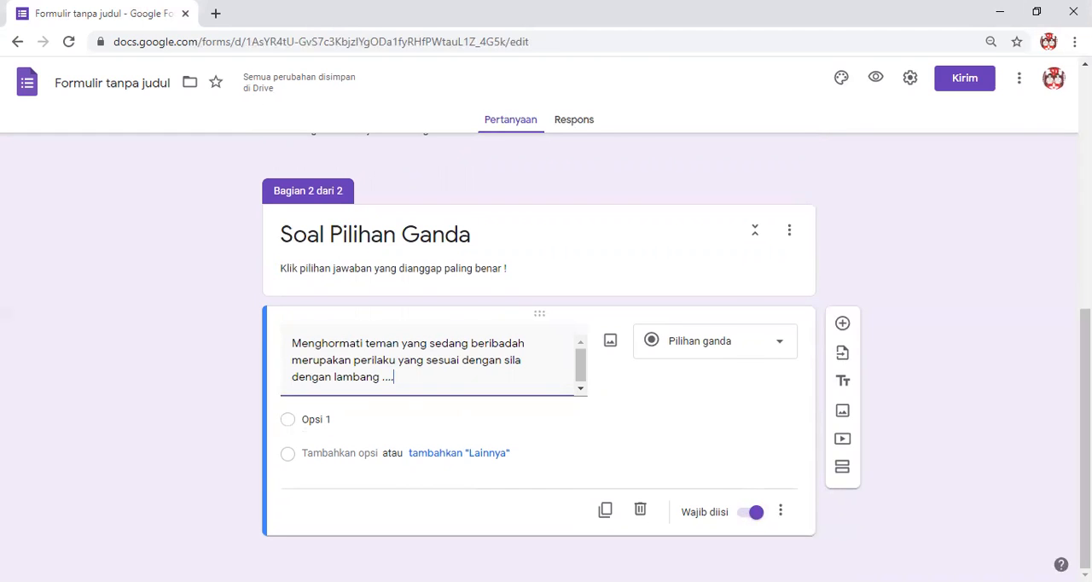
Switch to the other open window and choose JPEG File Interchange Format as the format for saving the picture.
{"action": "key", "text": "alt+Tab"}
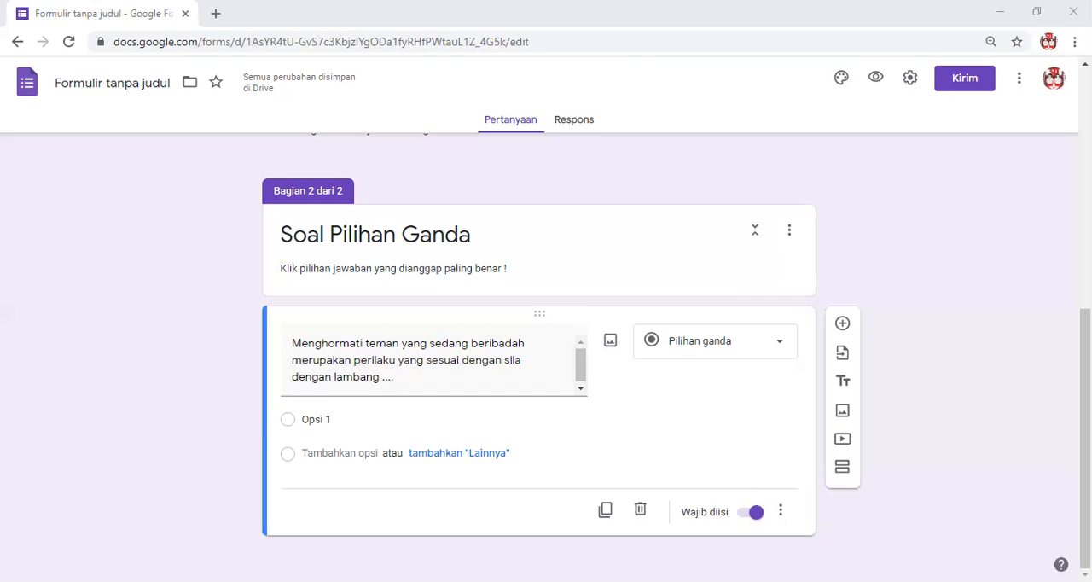
{"action": "left_click", "coordinate": [320, 322]}
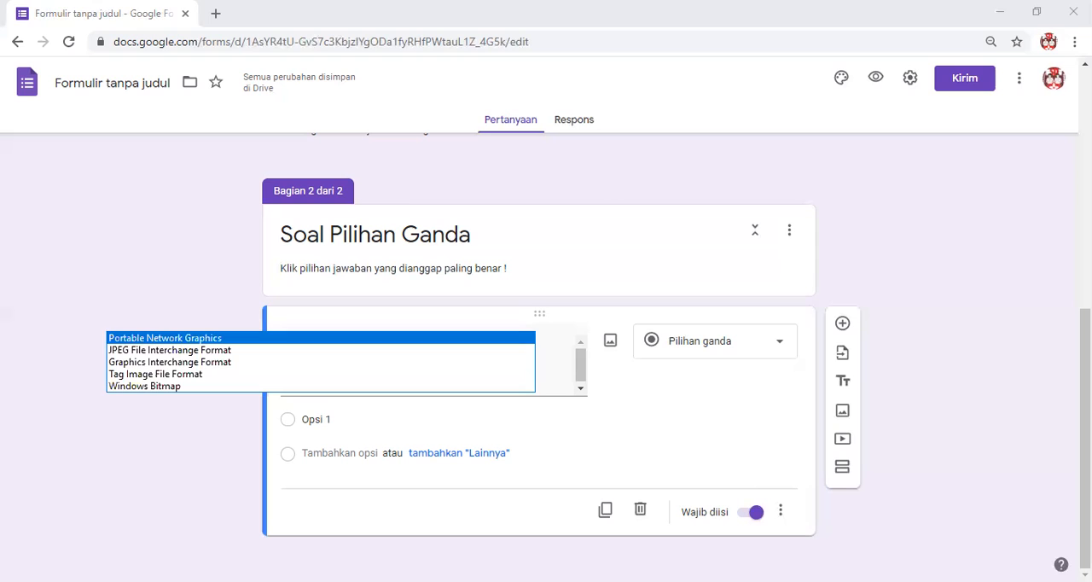
{"action": "left_click", "coordinate": [321, 350]}
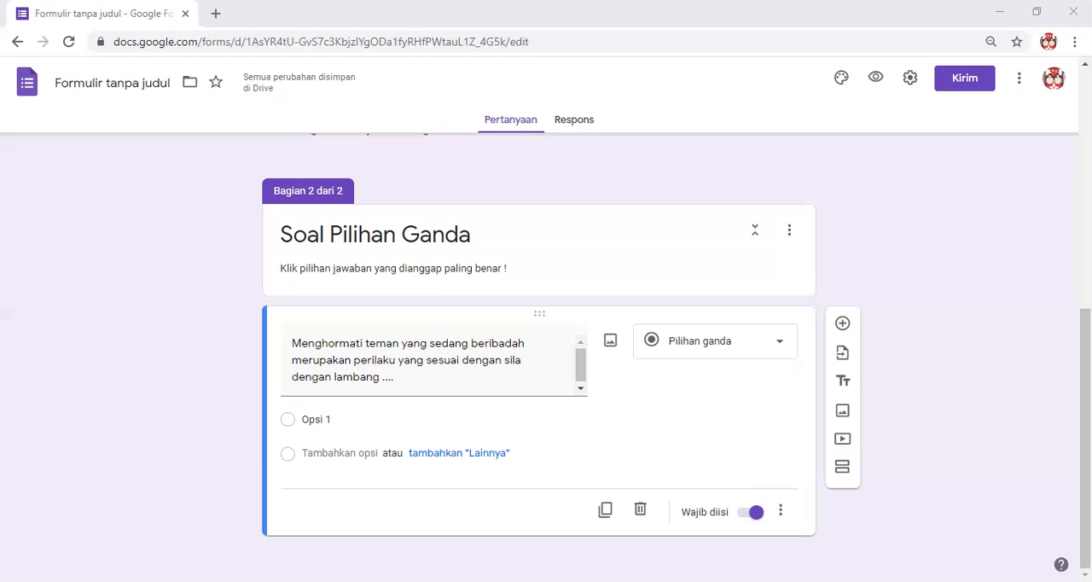
Enter the answer options "A.", "B.", "C." and "D." for the multiple-choice question in the form.
{"action": "left_click", "coordinate": [358, 415]}
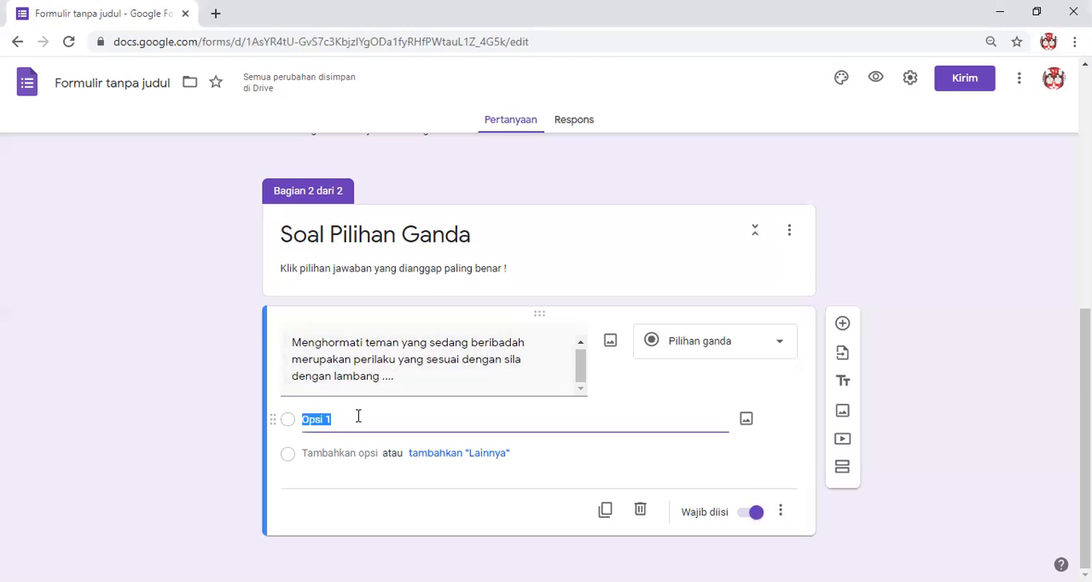
{"action": "type", "text": "A."}
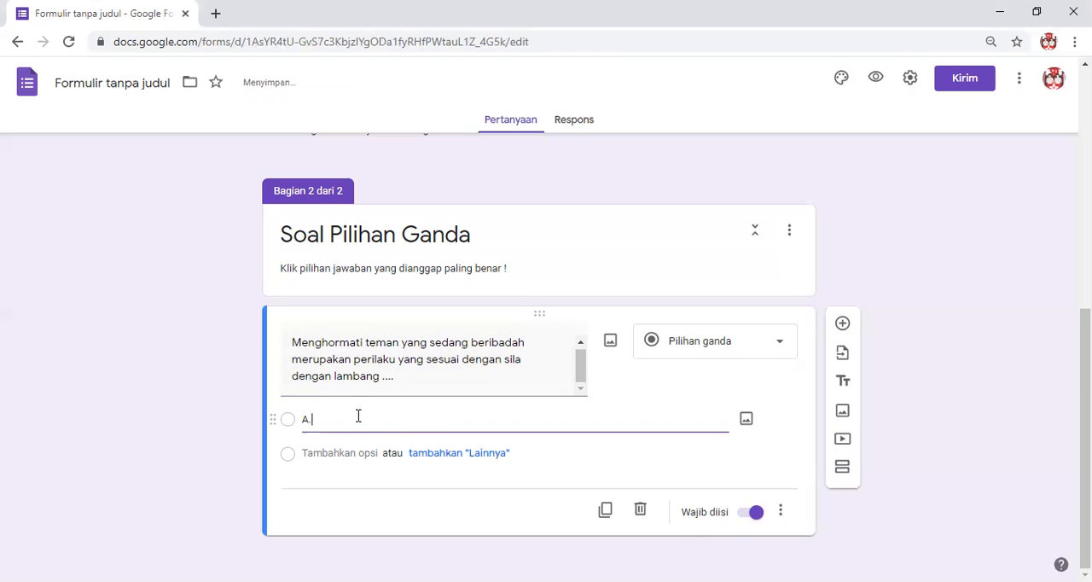
{"action": "key", "text": "Return"}
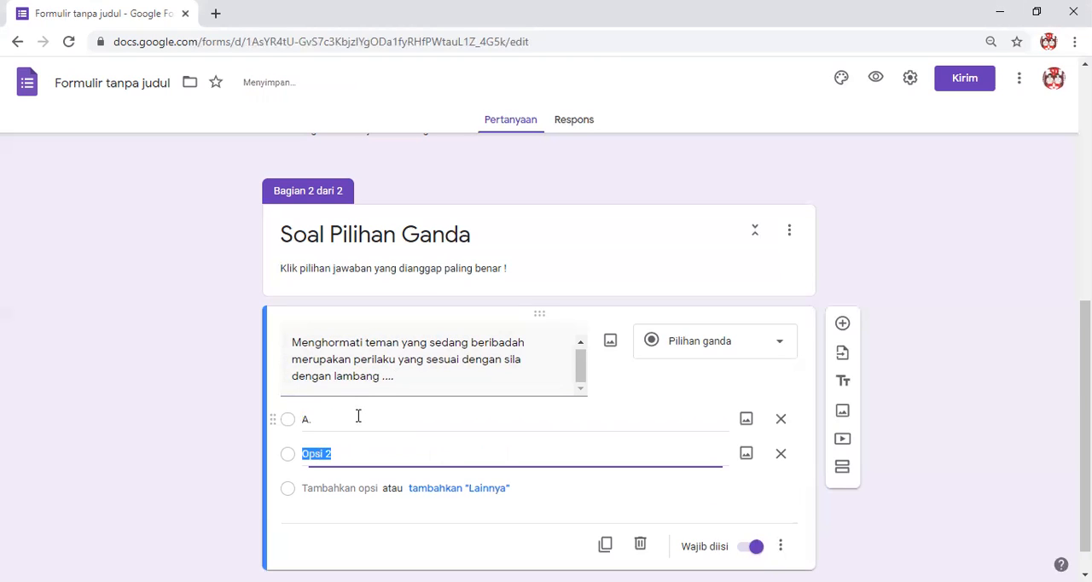
{"action": "type", "text": "B."}
{"action": "key", "text": "Return"}
{"action": "type", "text": "C."}
{"action": "key", "text": "Return"}
{"action": "type", "text": "D."}
{"action": "key", "text": "Return"}
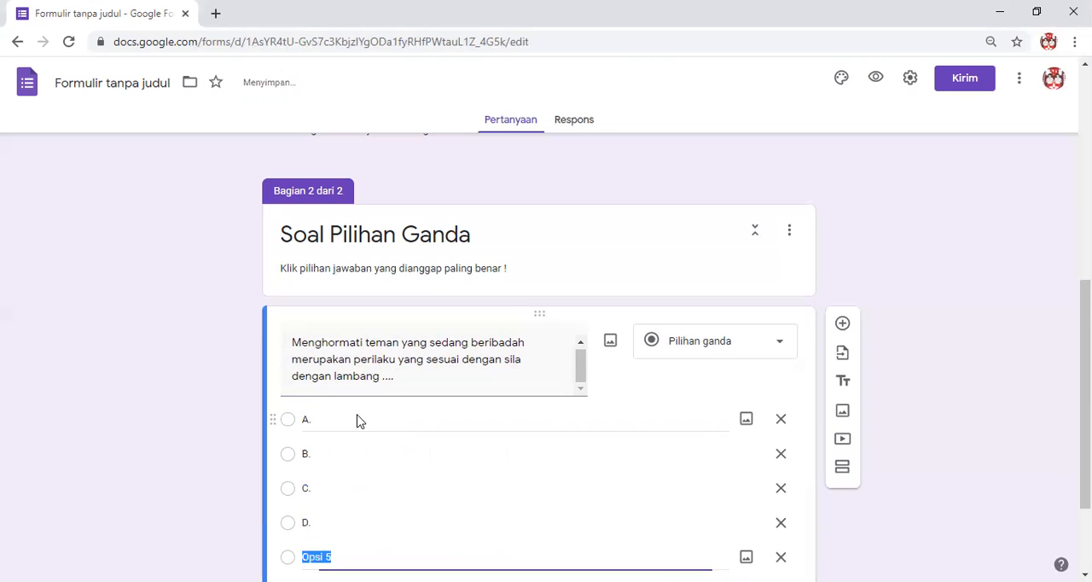
Remove the surplus fifth answer option below option D.
{"action": "scroll", "coordinate": [697, 444], "scroll_direction": "down", "scroll_amount": 2}
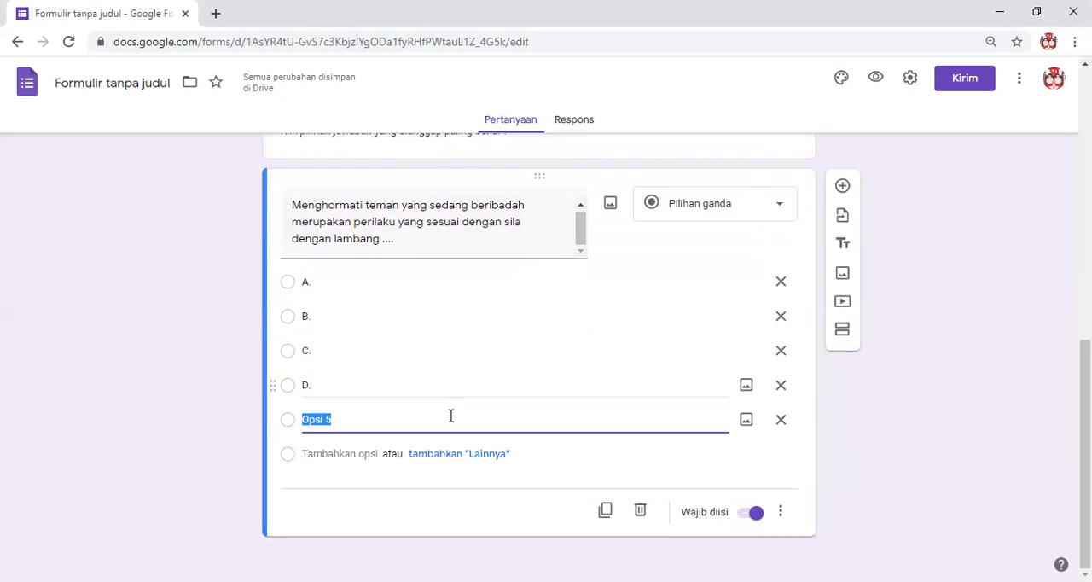
{"action": "key", "text": "BackSpace"}
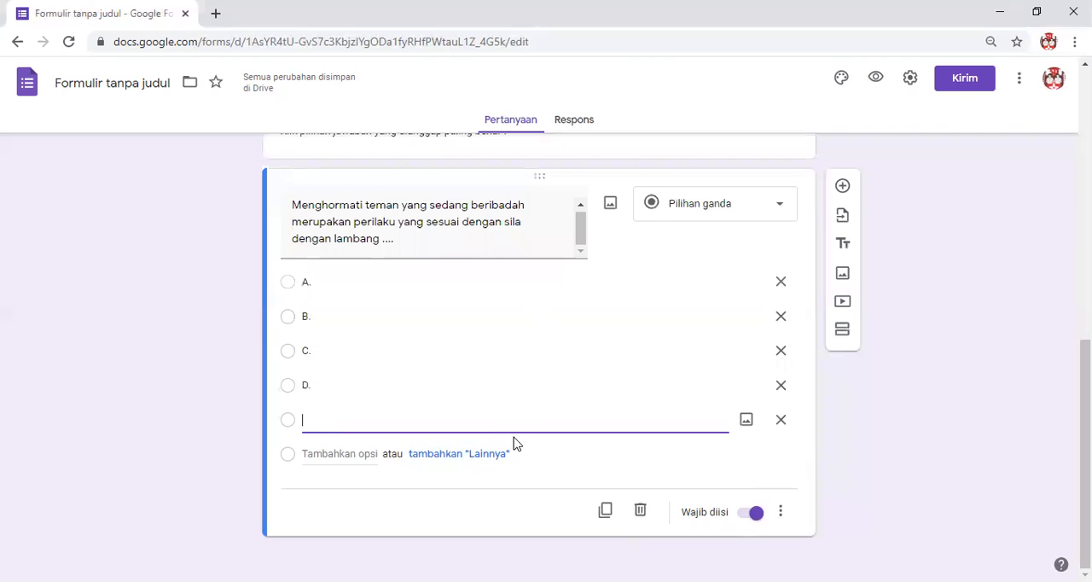
{"action": "key", "text": "BackSpace"}
Add the image 1a from the Gambar tema 1 folder in Gambar to answer option A.
{"action": "left_click", "coordinate": [439, 315]}
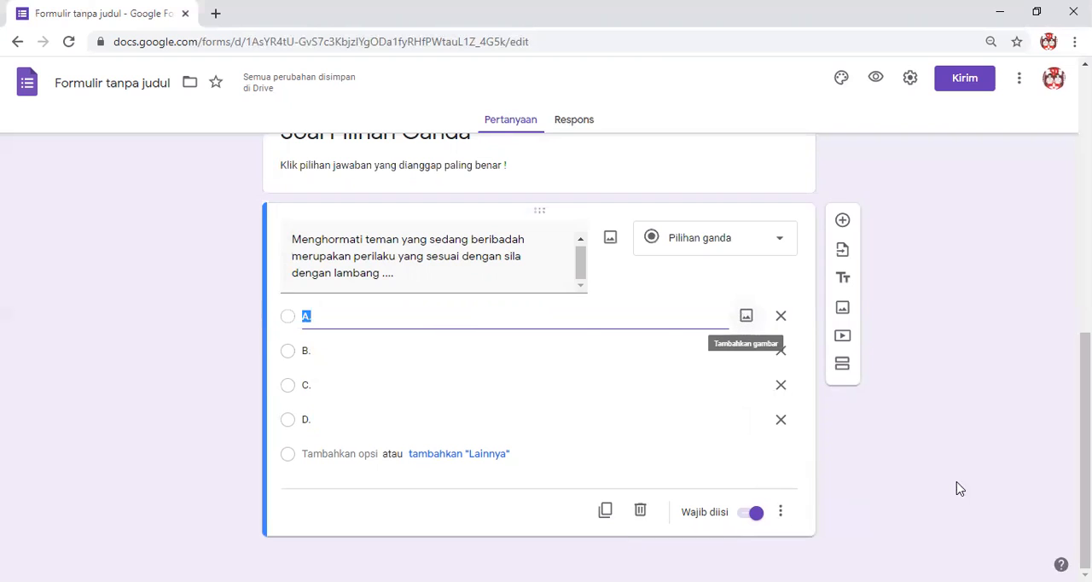
{"action": "left_click", "coordinate": [745, 319]}
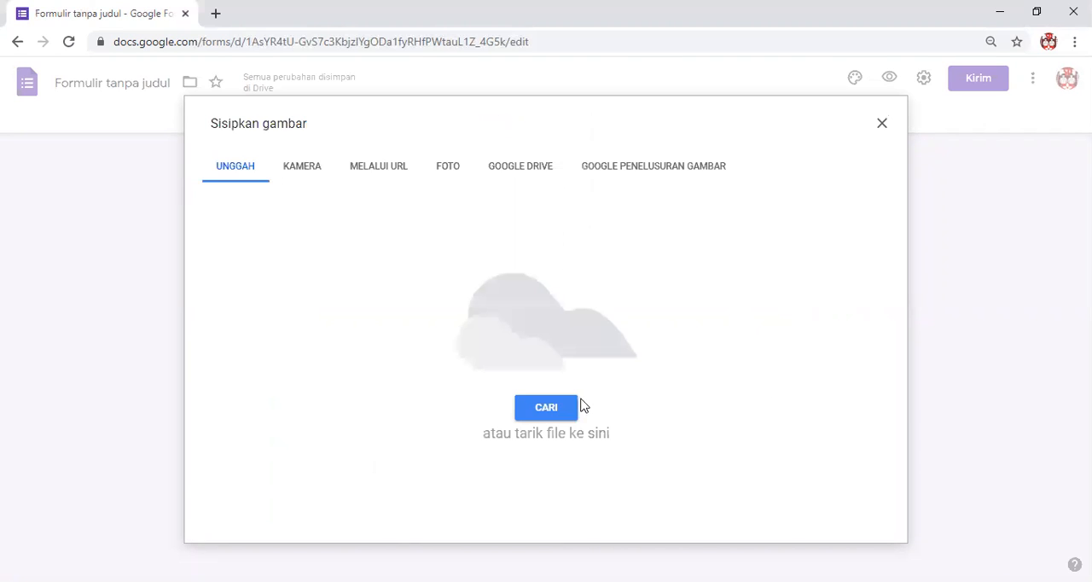
{"action": "left_click", "coordinate": [549, 408]}
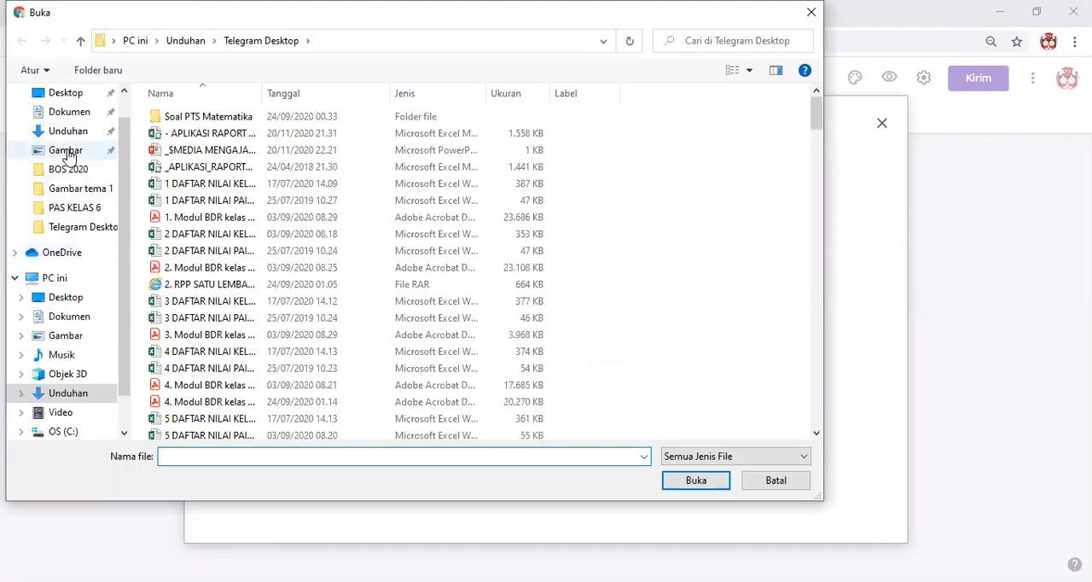
{"action": "left_click", "coordinate": [66, 151]}
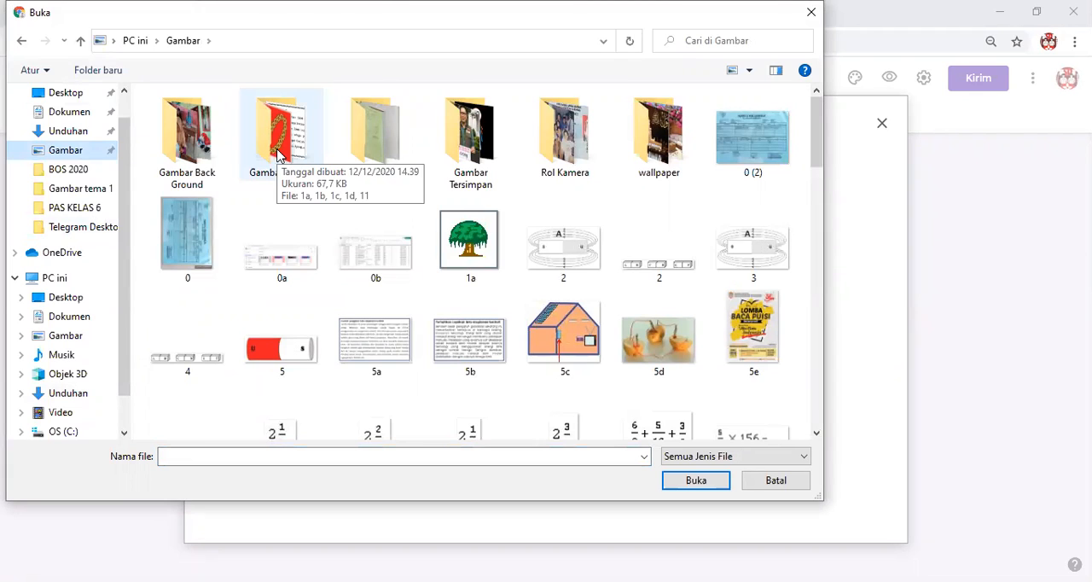
{"action": "double_click", "coordinate": [277, 154]}
{"action": "left_click", "coordinate": [184, 136]}
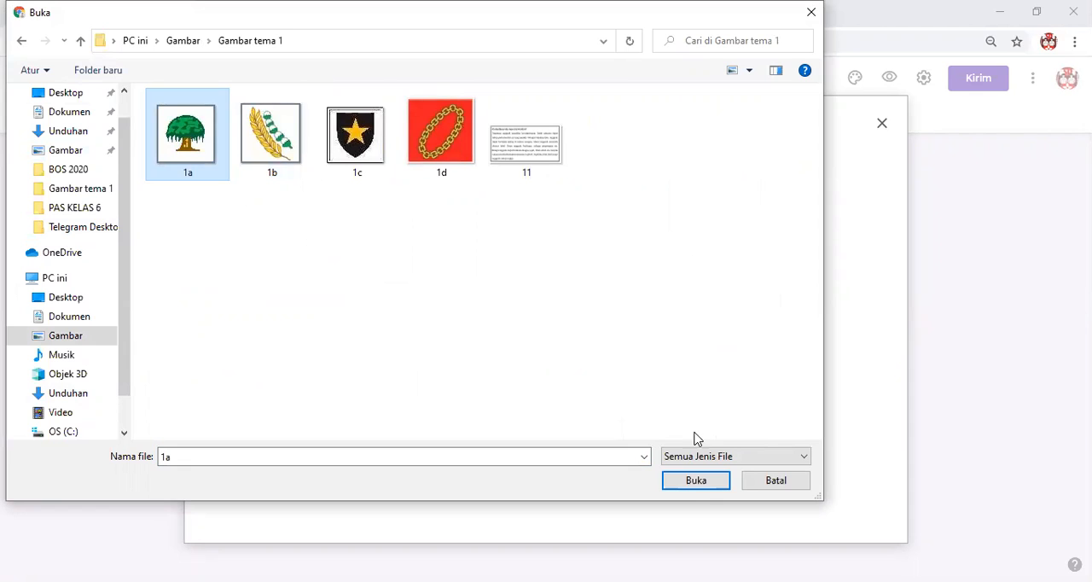
{"action": "left_click", "coordinate": [693, 480]}
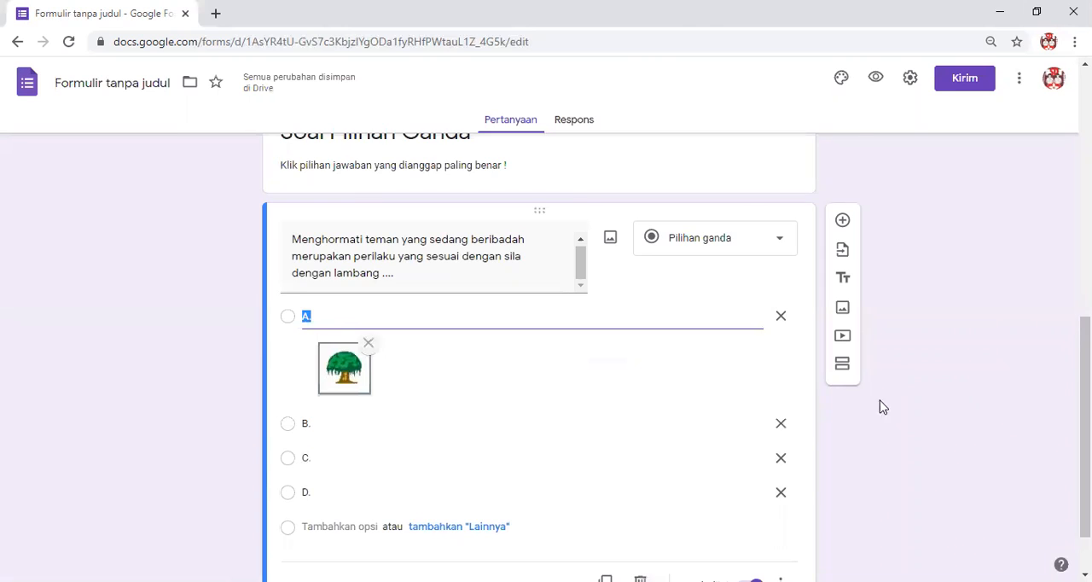
Add the image 1b from the Gambar tema 1 folder to answer option B.
{"action": "scroll", "coordinate": [739, 418], "scroll_direction": "down", "scroll_amount": 1}
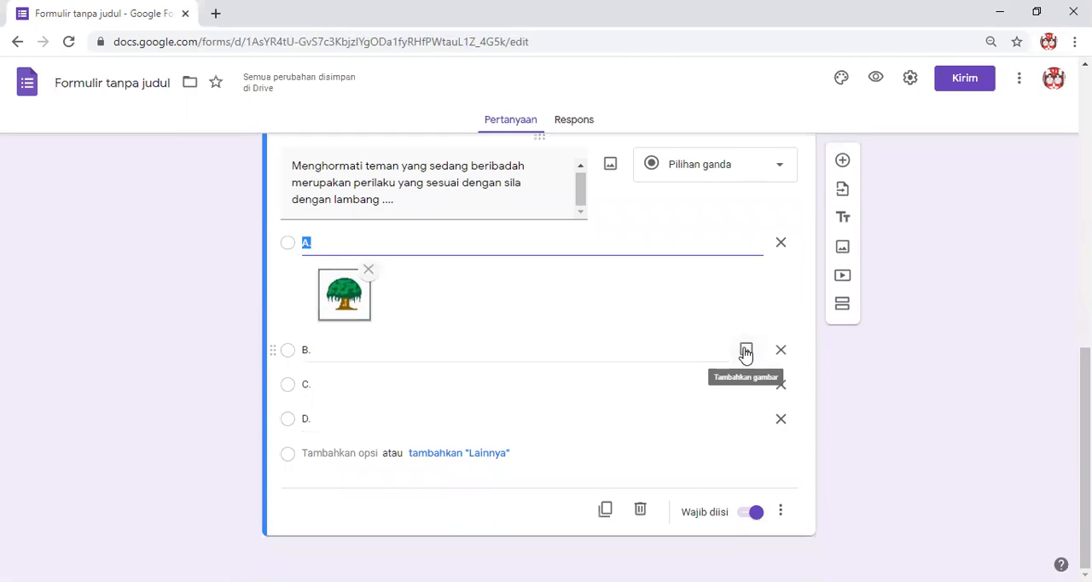
{"action": "left_click", "coordinate": [745, 351]}
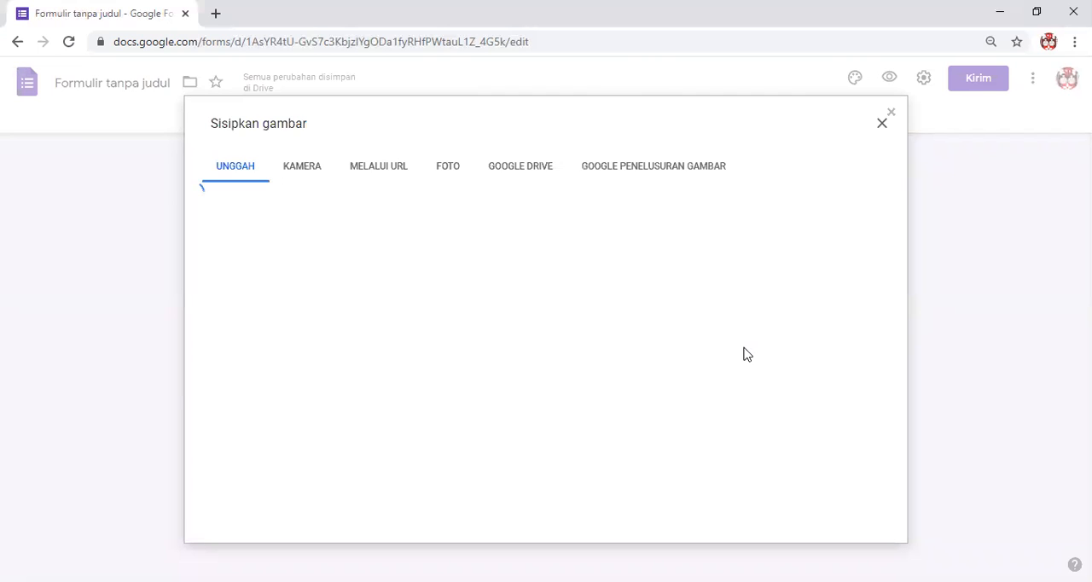
{"action": "left_click", "coordinate": [543, 412]}
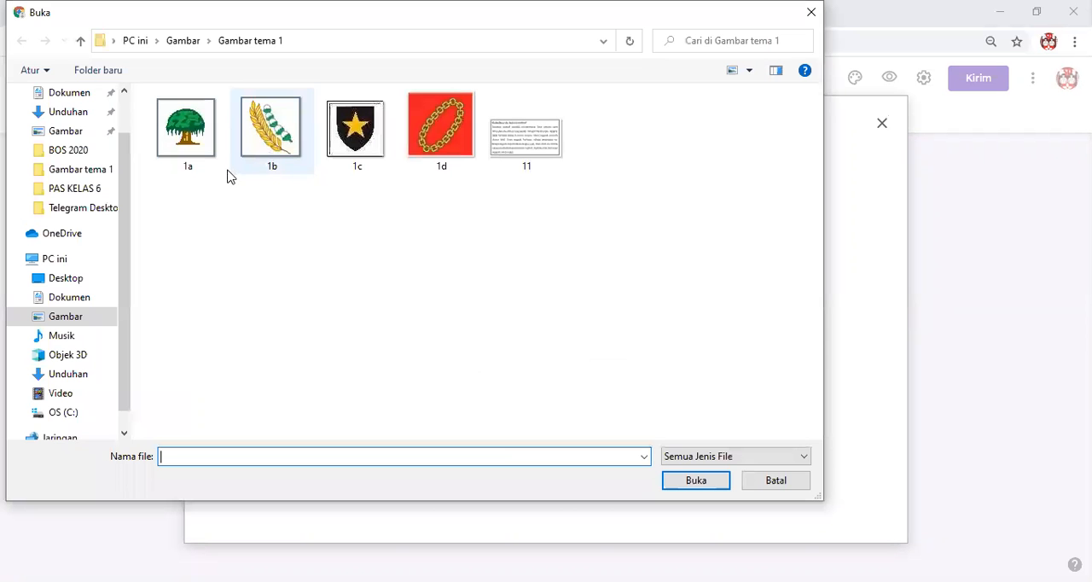
{"action": "left_click", "coordinate": [266, 149]}
{"action": "left_click", "coordinate": [693, 482]}
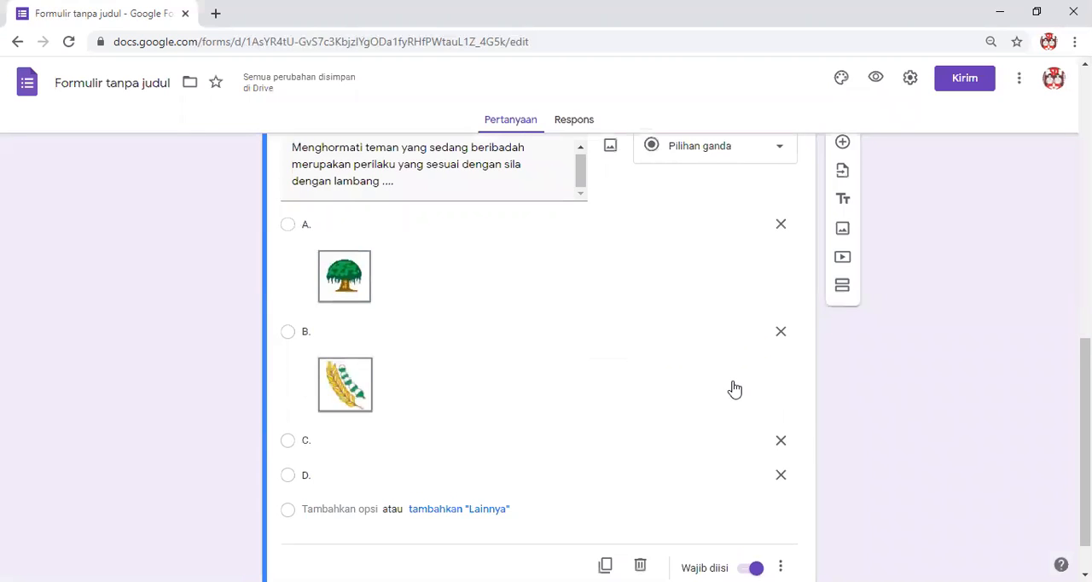
Add the star shield image 1c to answer option C and the chain image 1d to option D.
{"action": "scroll", "coordinate": [745, 392], "scroll_direction": "down", "scroll_amount": 1}
{"action": "left_click", "coordinate": [746, 386]}
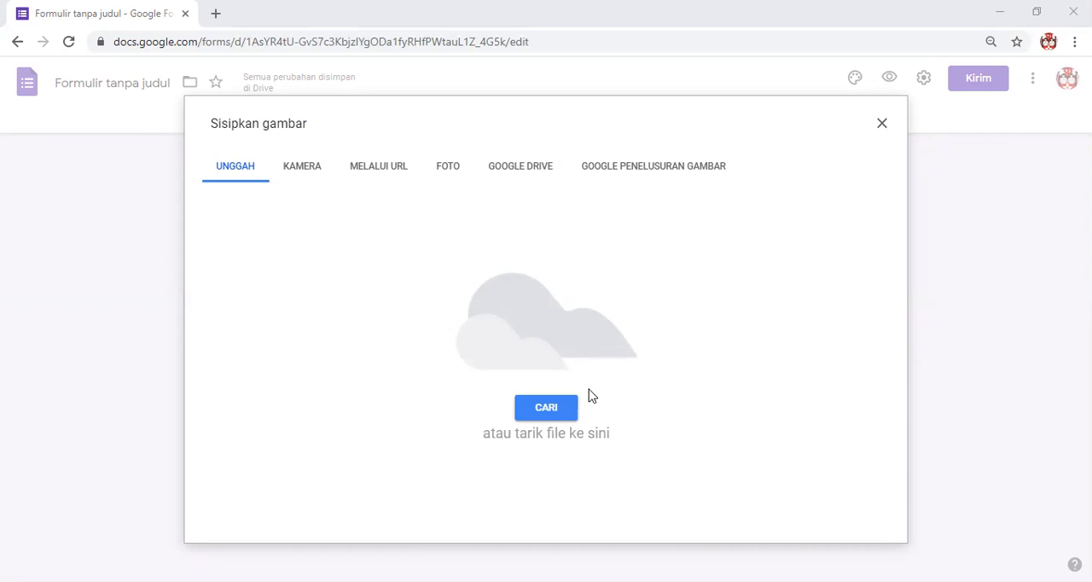
{"action": "left_click_drag", "start_coordinate": [591, 395], "coordinate": [589, 388]}
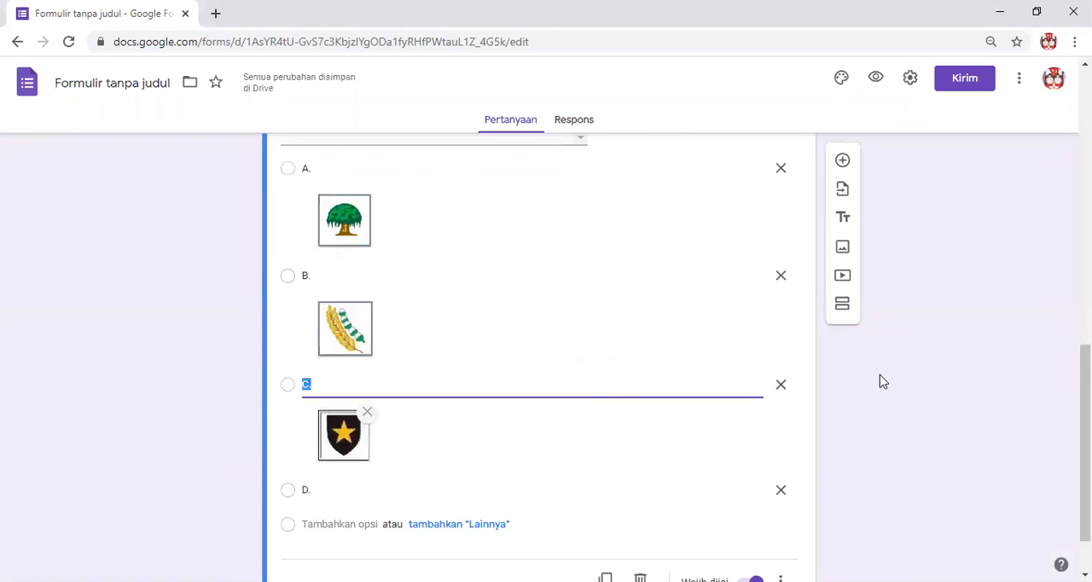
{"action": "left_click", "coordinate": [743, 420]}
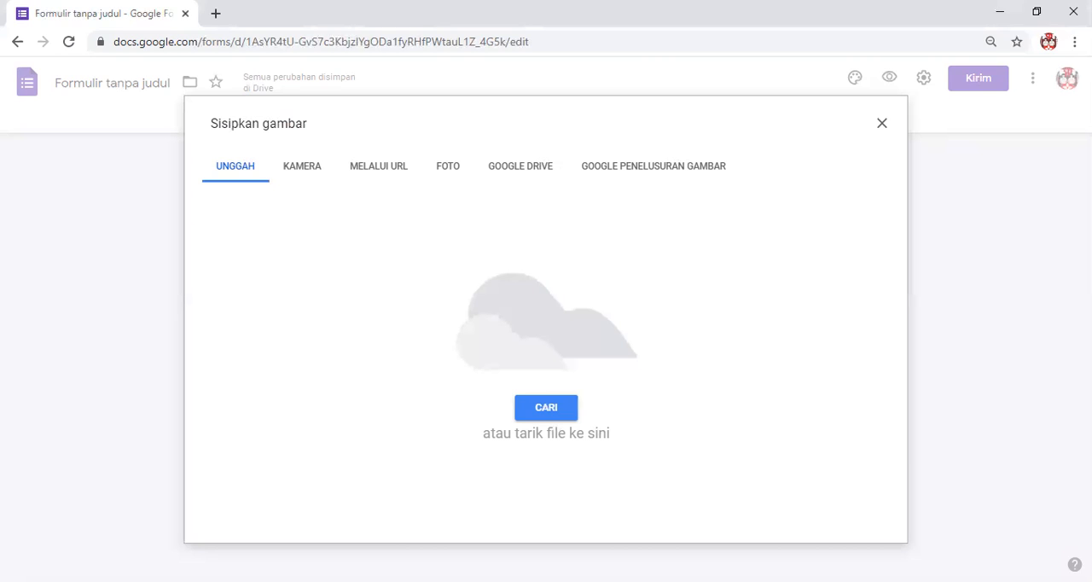
{"action": "left_click_drag", "start_coordinate": [546, 580], "coordinate": [551, 373]}
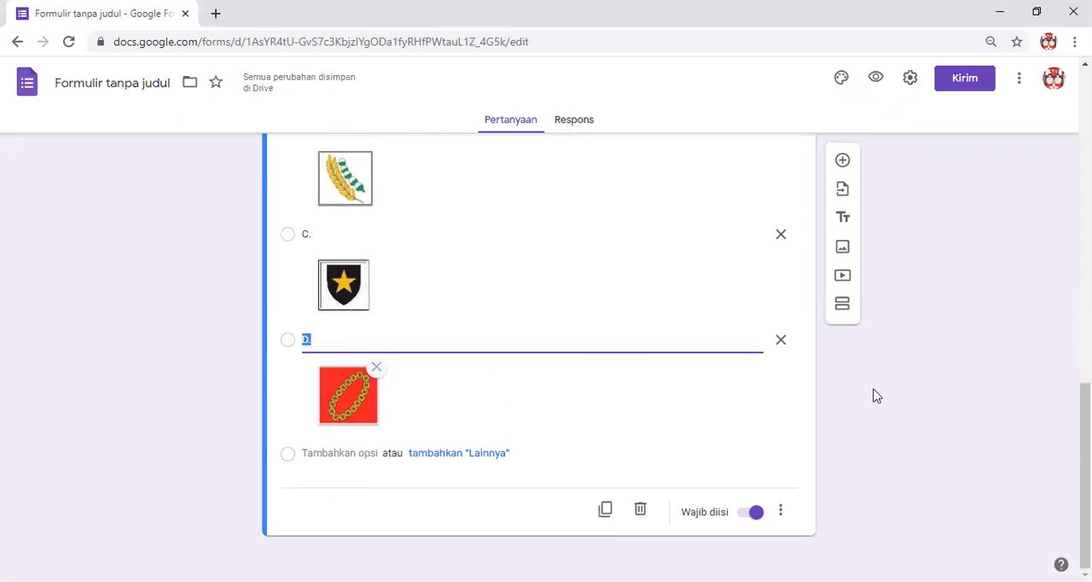
Review the whole question, checking its text and the images attached to options A through D.
{"action": "scroll", "coordinate": [913, 380], "scroll_direction": "up", "scroll_amount": 2}
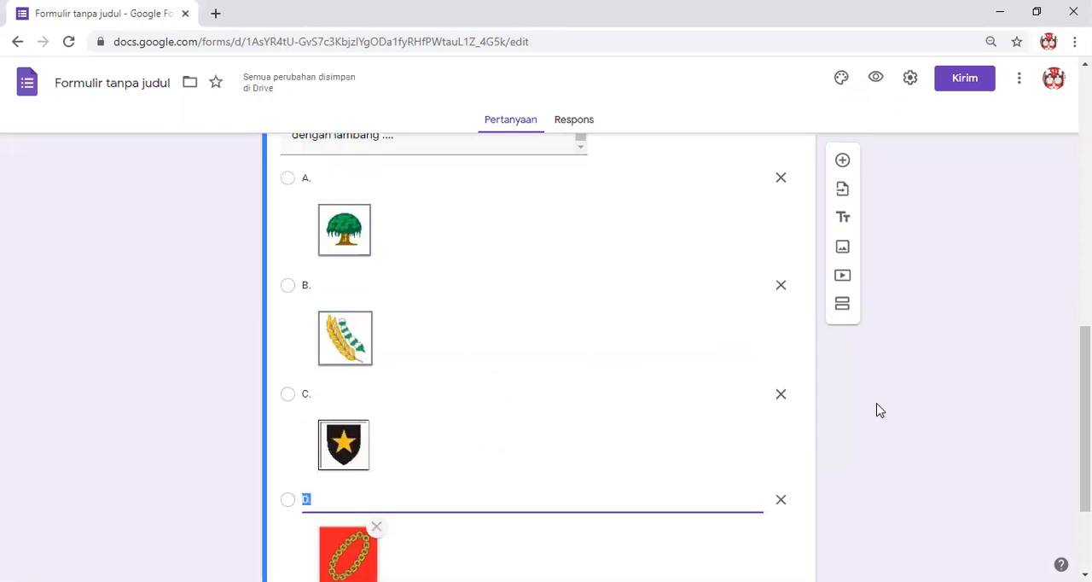
{"action": "scroll", "coordinate": [878, 409], "scroll_direction": "up", "scroll_amount": 3}
{"action": "scroll", "coordinate": [879, 410], "scroll_direction": "down", "scroll_amount": 5}
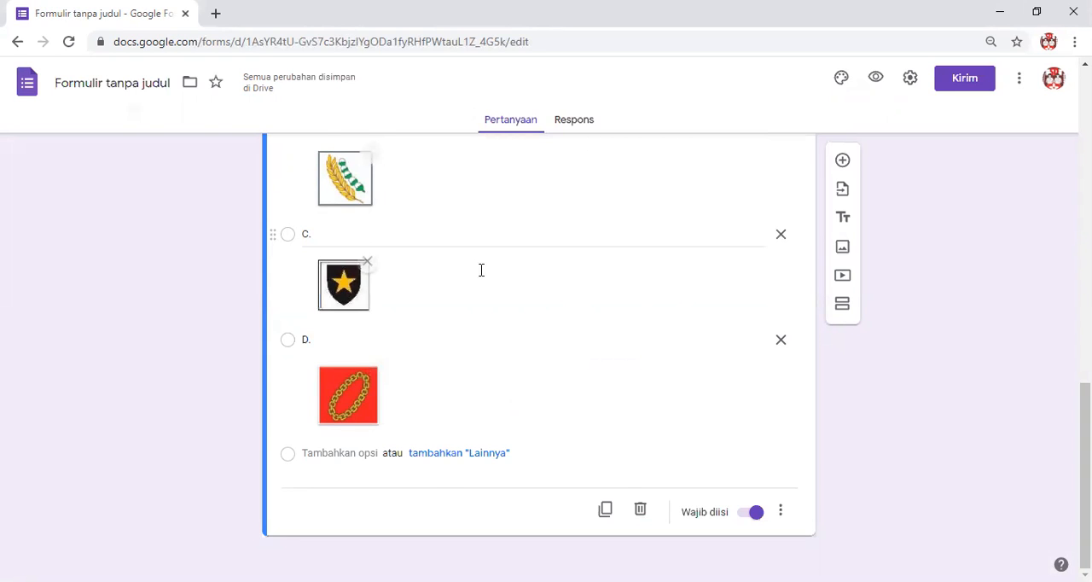
{"action": "scroll", "coordinate": [390, 281], "scroll_direction": "up", "scroll_amount": 2}
{"action": "scroll", "coordinate": [451, 327], "scroll_direction": "up", "scroll_amount": 2}
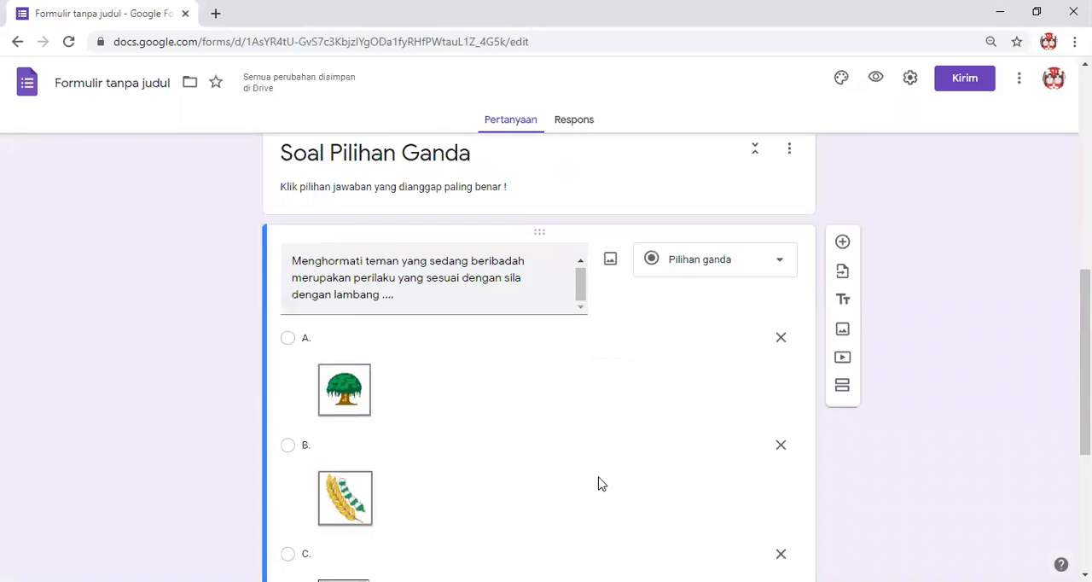
{"action": "scroll", "coordinate": [354, 331], "scroll_direction": "down", "scroll_amount": 3}
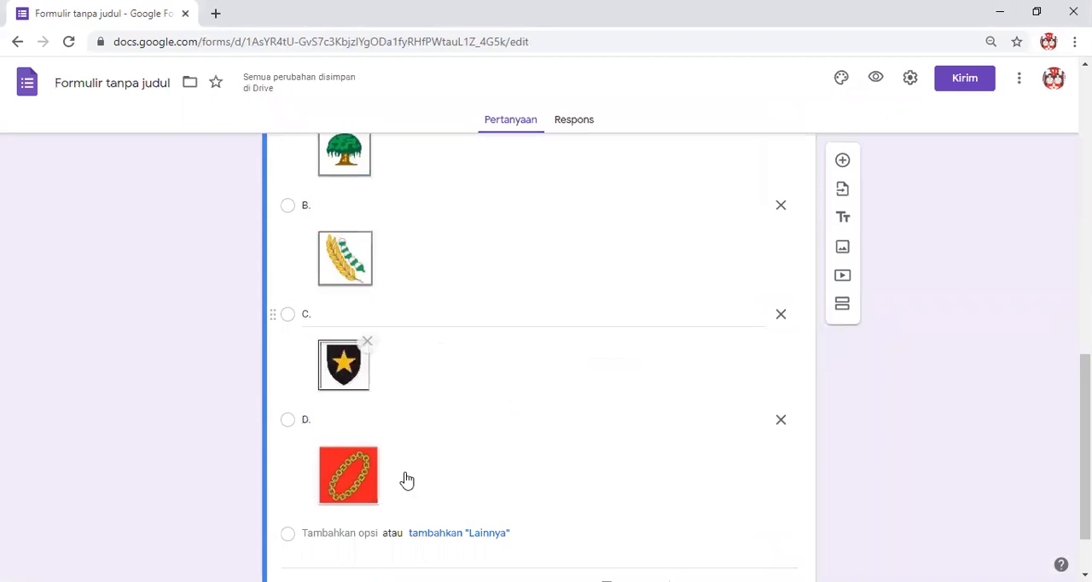
{"action": "scroll", "coordinate": [644, 432], "scroll_direction": "down", "scroll_amount": 1}
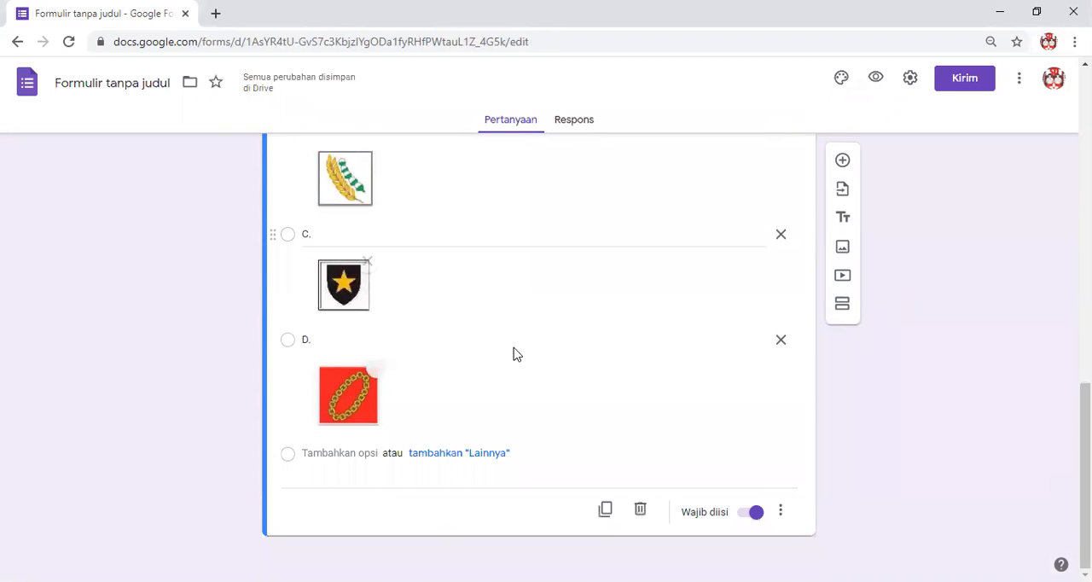
{"action": "scroll", "coordinate": [508, 345], "scroll_direction": "up", "scroll_amount": 4}
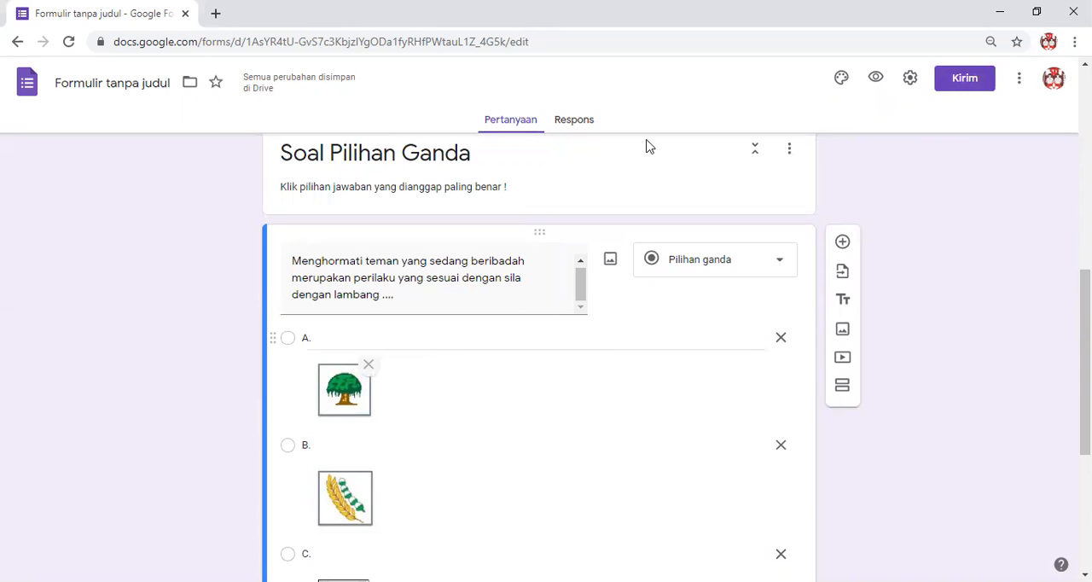
Open the form settings and try the option "Batasi ke 1 tanggapan", switching it on and back off.
{"action": "left_click", "coordinate": [909, 83]}
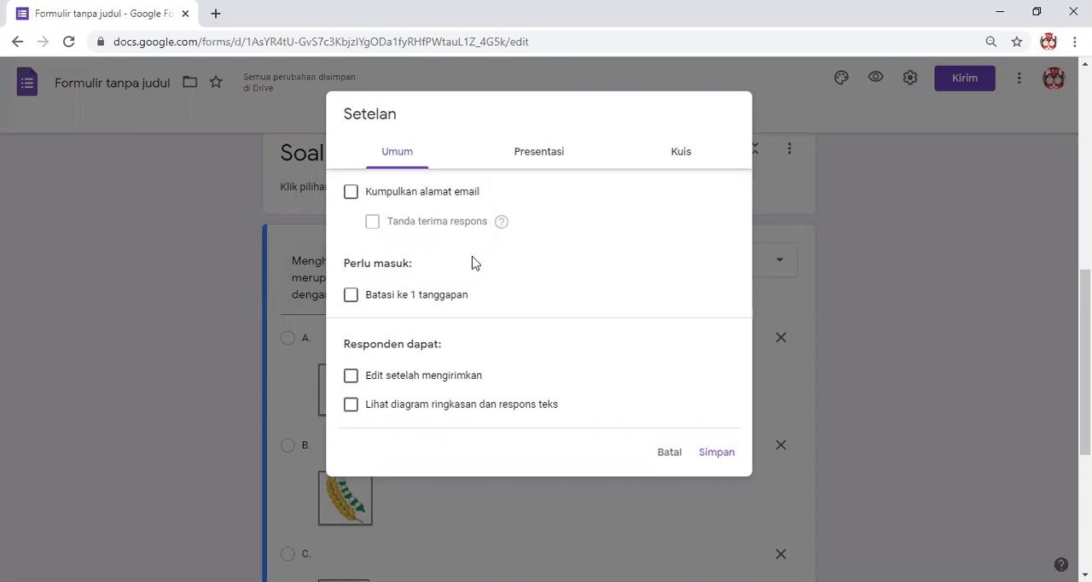
{"action": "left_click", "coordinate": [351, 295]}
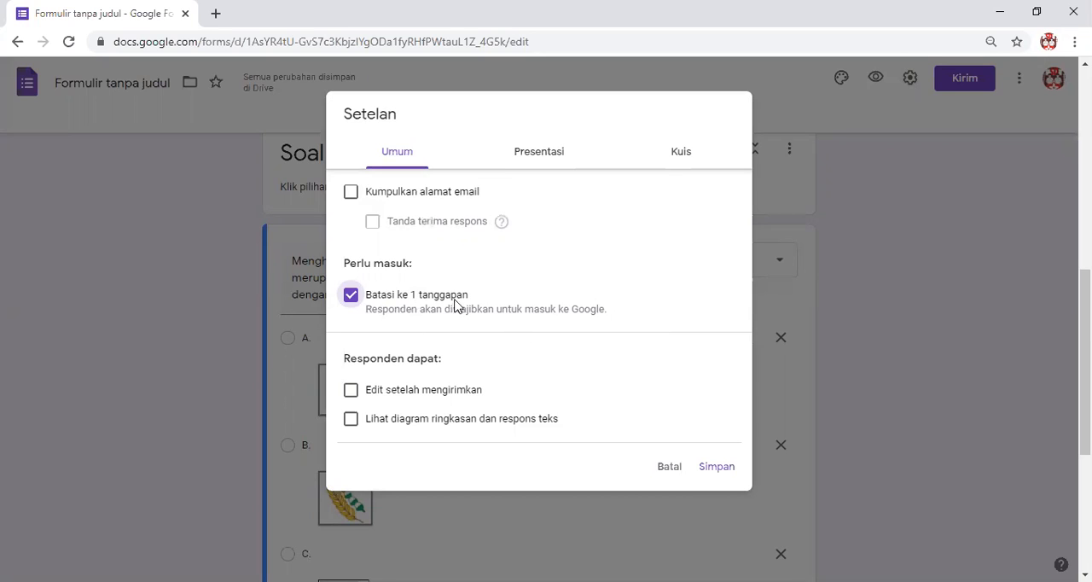
{"action": "left_click", "coordinate": [353, 302]}
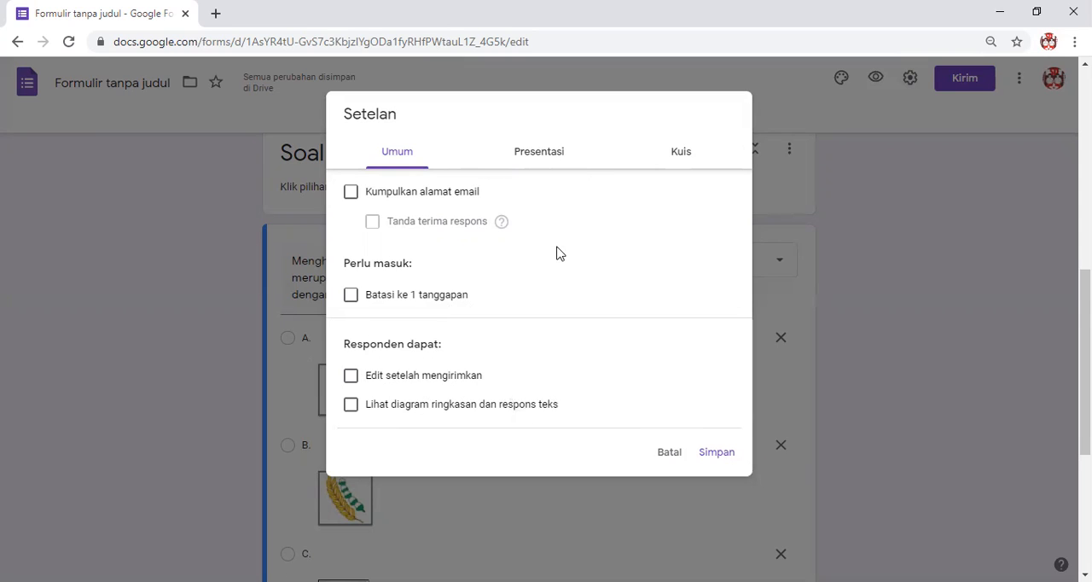
Turn on the presentation option "Acak urutan pertanyaan" and the quiz option "Jadikan ini sebagai kuis" in the form settings.
{"action": "left_click", "coordinate": [539, 156]}
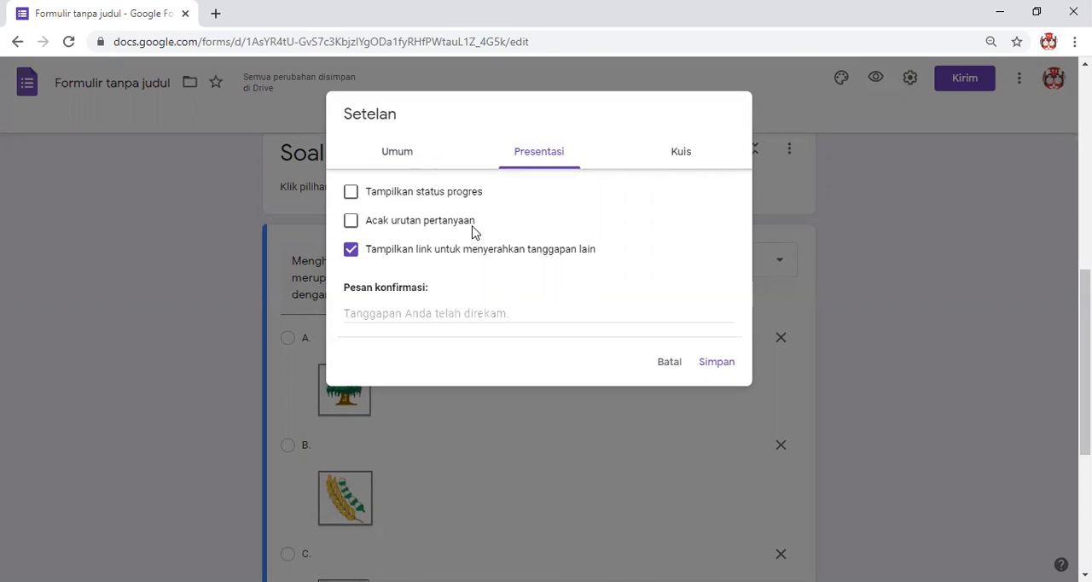
{"action": "left_click", "coordinate": [352, 226]}
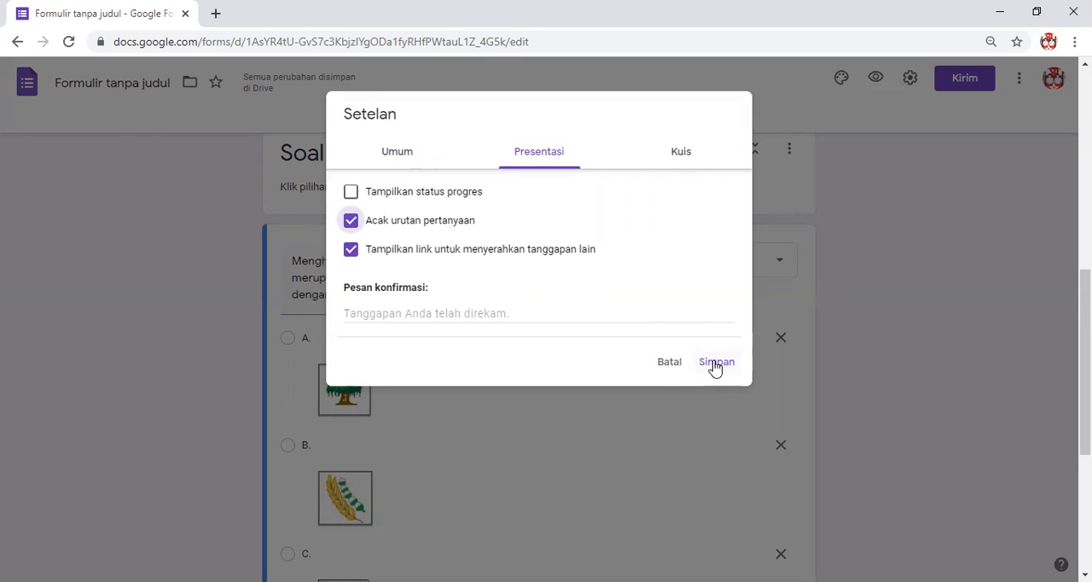
{"action": "left_click", "coordinate": [682, 155]}
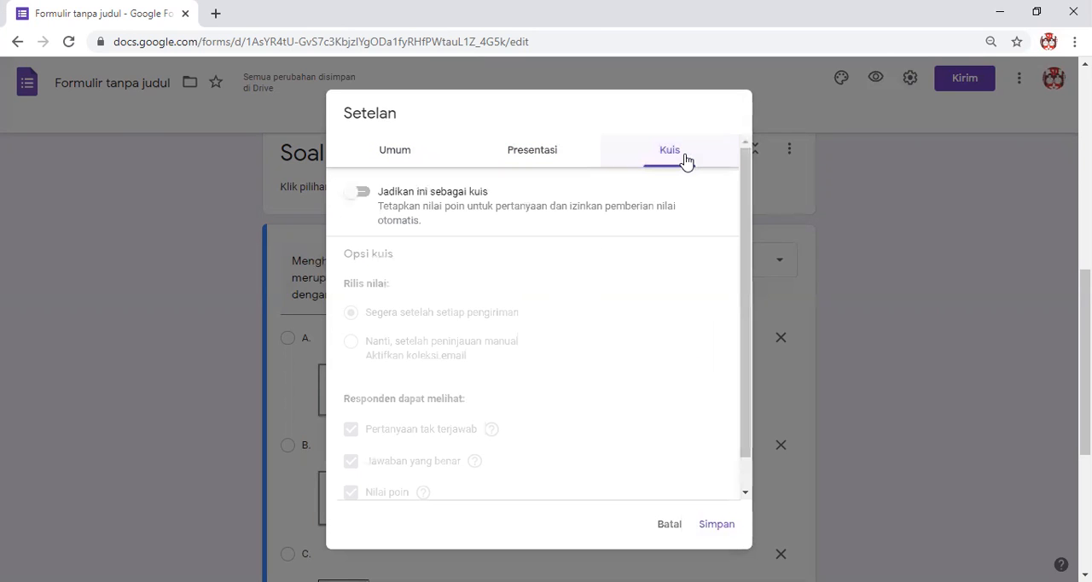
{"action": "left_click", "coordinate": [404, 203]}
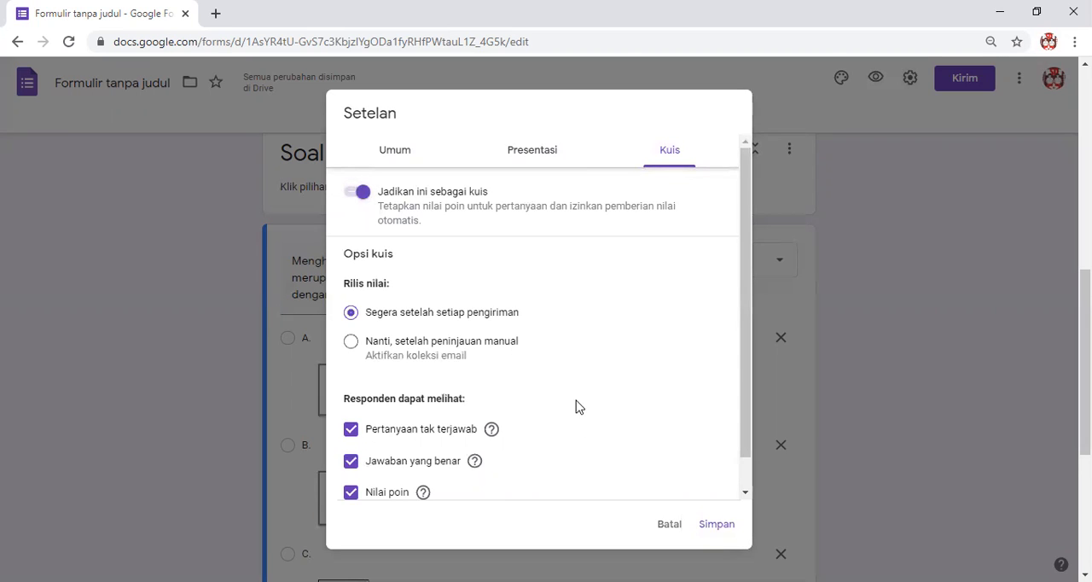
Try clearing the respondent options "Pertanyaan tak terjawab", "Jawaban yang benar" and "Nilai poin", and re-enable all three.
{"action": "scroll", "coordinate": [575, 407], "scroll_direction": "down", "scroll_amount": 1}
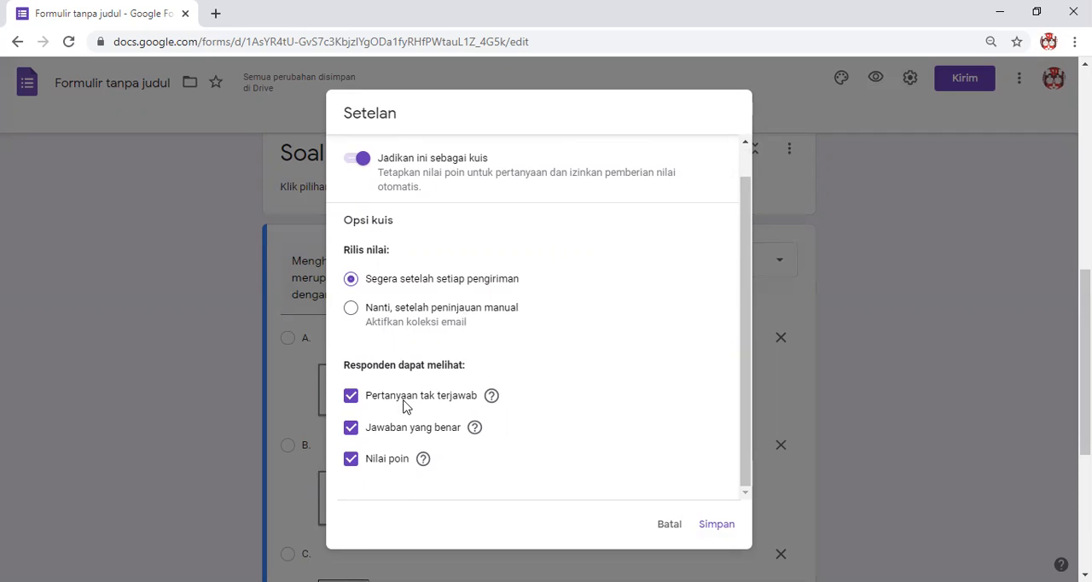
{"action": "left_click", "coordinate": [349, 397]}
{"action": "left_click", "coordinate": [353, 430]}
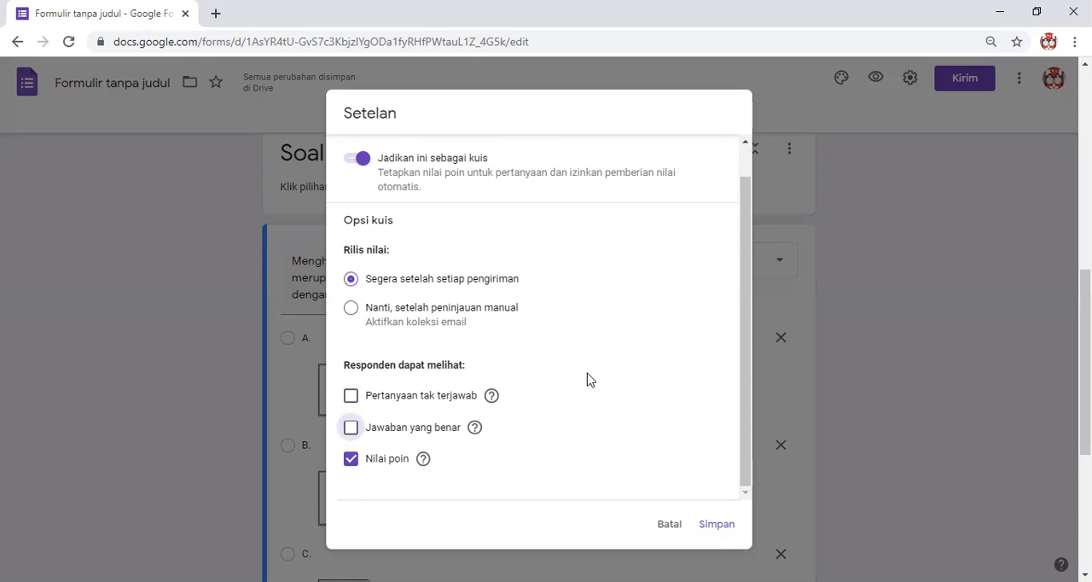
{"action": "left_click", "coordinate": [355, 460]}
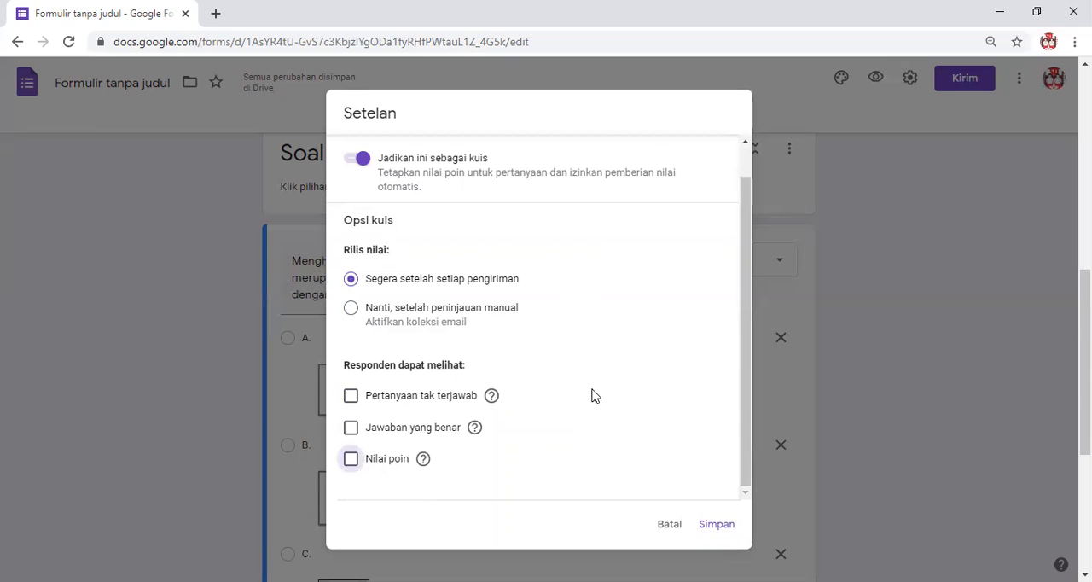
{"action": "left_click", "coordinate": [353, 461]}
{"action": "left_click", "coordinate": [351, 397]}
{"action": "left_click", "coordinate": [353, 429]}
{"action": "left_click", "coordinate": [351, 397]}
{"action": "key", "text": "space"}
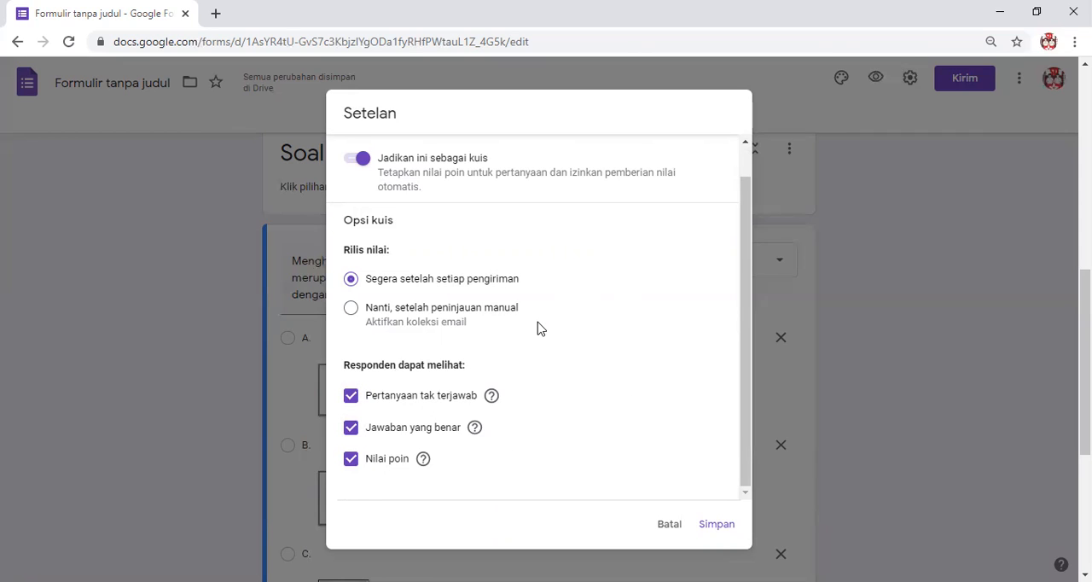
Save the quiz settings, reopening them once to check the Presentasi and Kuis options.
{"action": "left_click", "coordinate": [719, 514]}
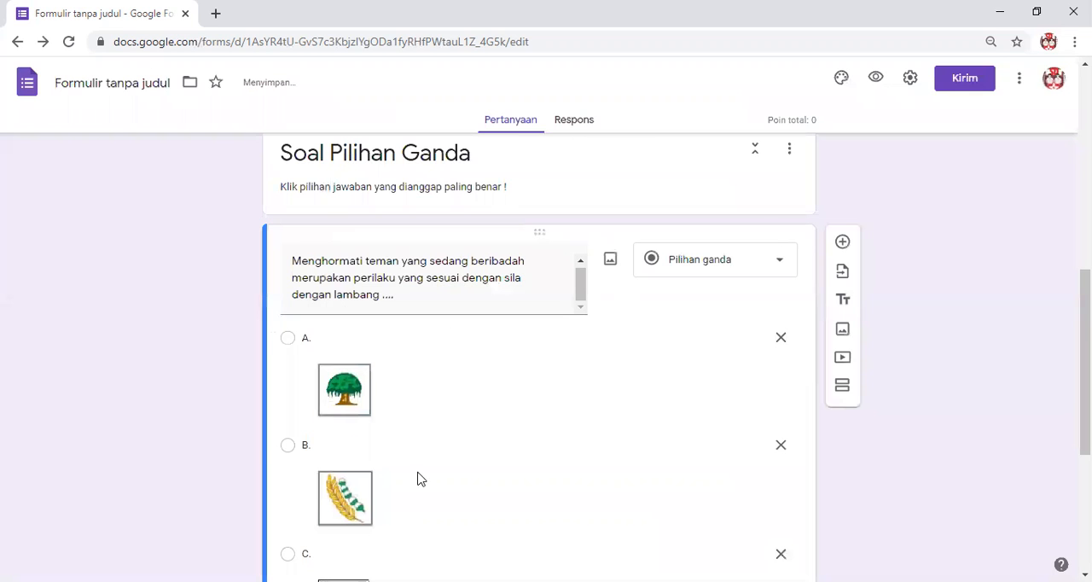
{"action": "scroll", "coordinate": [511, 367], "scroll_direction": "down", "scroll_amount": 3}
{"action": "scroll", "coordinate": [462, 430], "scroll_direction": "down", "scroll_amount": 1}
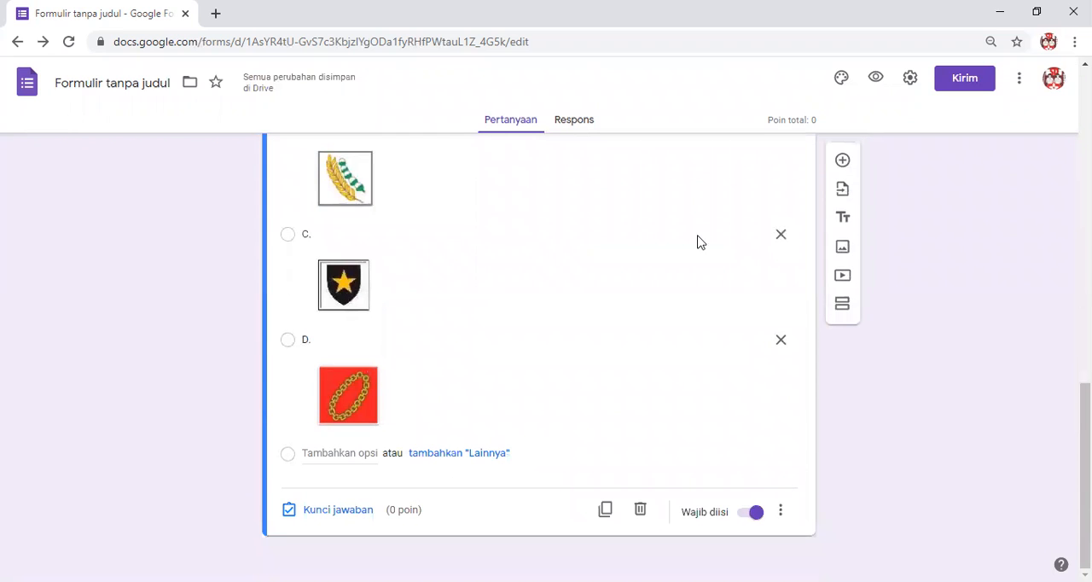
{"action": "left_click", "coordinate": [909, 82]}
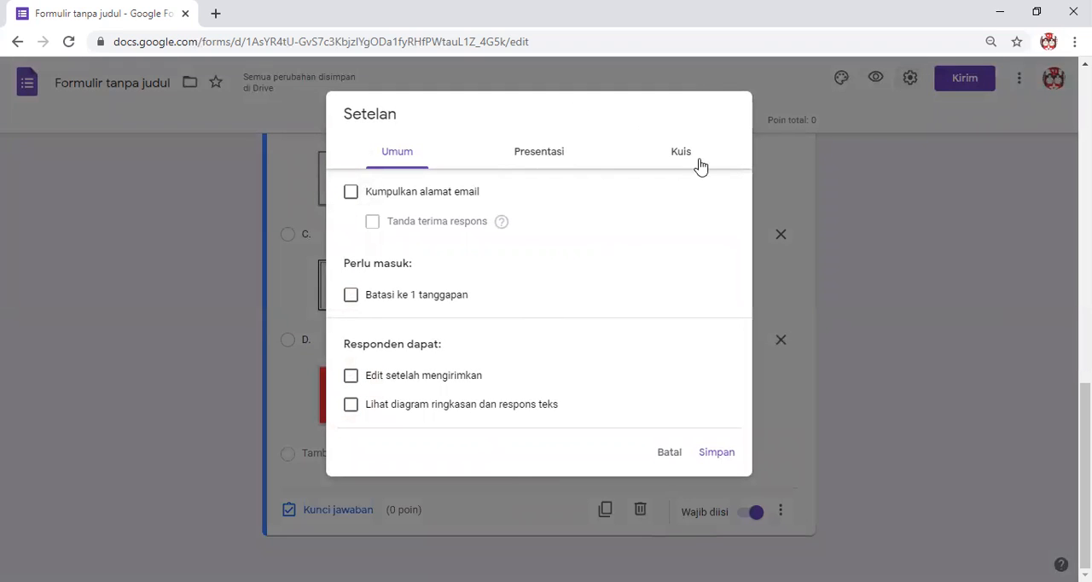
{"action": "left_click", "coordinate": [518, 153]}
{"action": "left_click", "coordinate": [664, 165]}
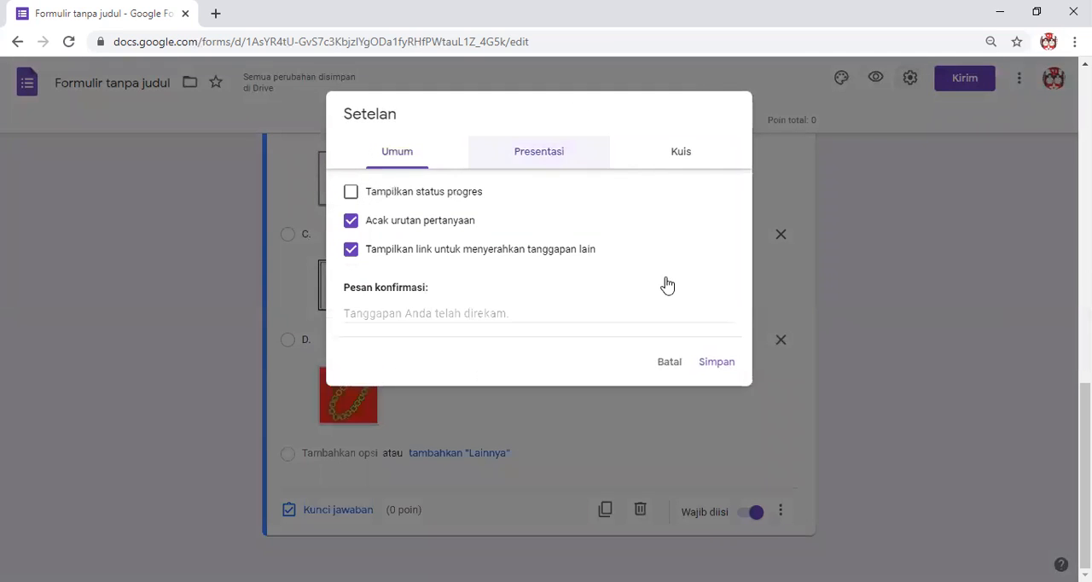
{"action": "left_click", "coordinate": [716, 524]}
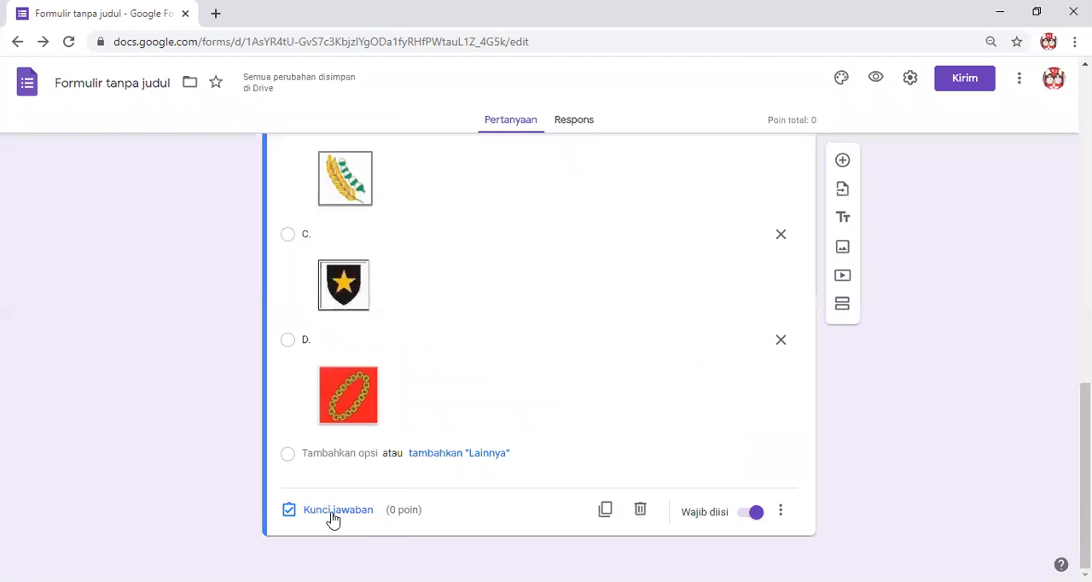
Set the picture question's answer key to option C, the star shield, worth 5 points.
{"action": "scroll", "coordinate": [437, 300], "scroll_direction": "up", "scroll_amount": 3}
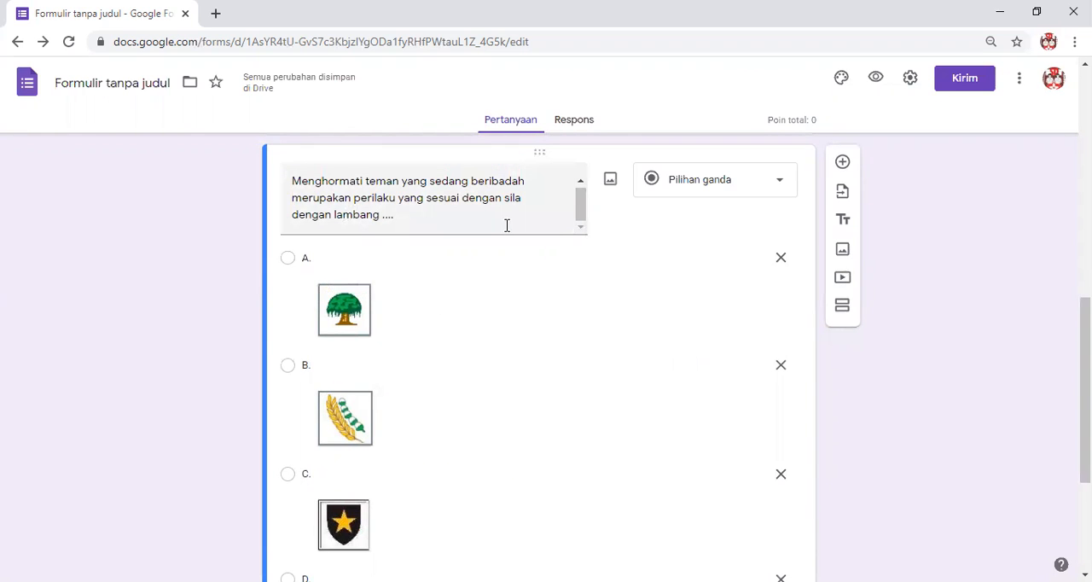
{"action": "scroll", "coordinate": [415, 273], "scroll_direction": "down", "scroll_amount": 2}
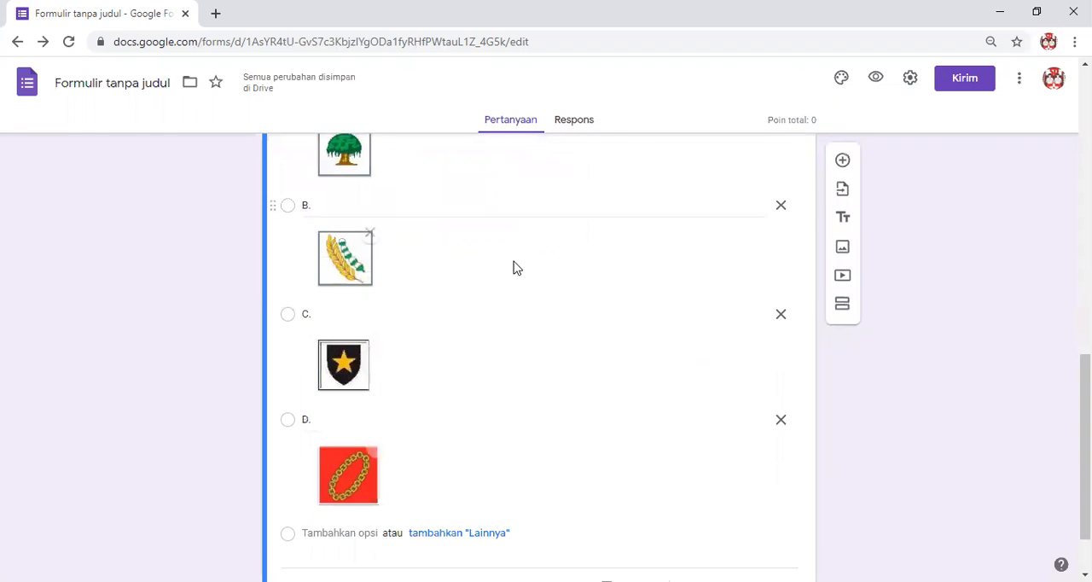
{"action": "scroll", "coordinate": [502, 265], "scroll_direction": "up", "scroll_amount": 2}
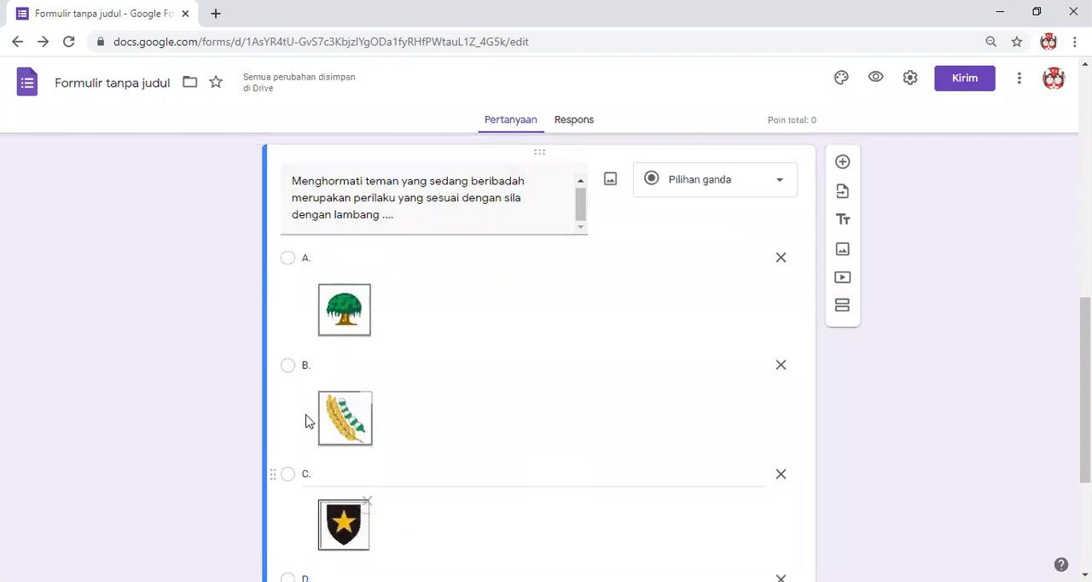
{"action": "scroll", "coordinate": [486, 403], "scroll_direction": "down", "scroll_amount": 2}
{"action": "scroll", "coordinate": [543, 419], "scroll_direction": "down", "scroll_amount": 1}
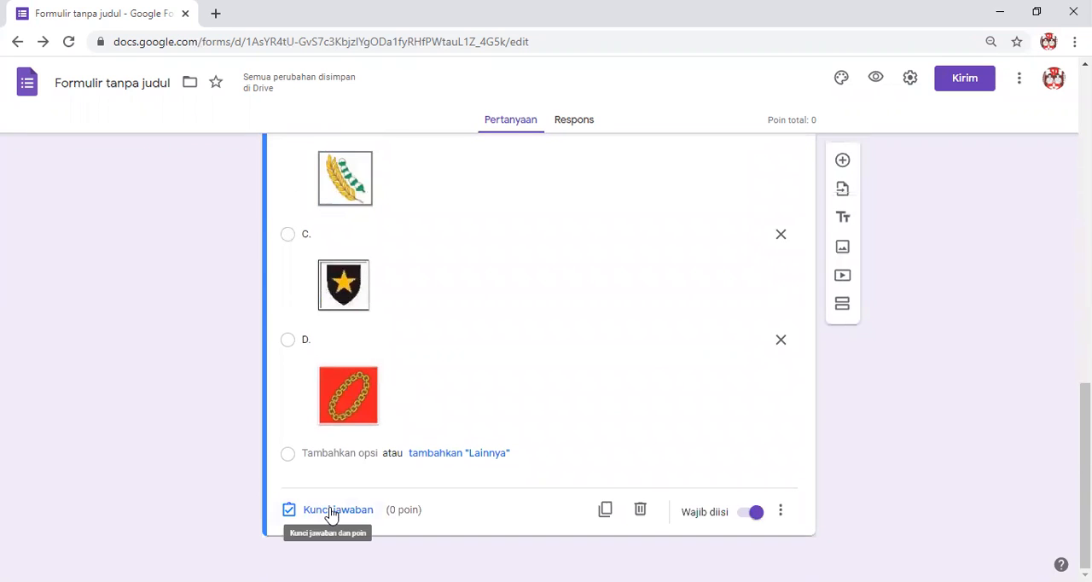
{"action": "left_click", "coordinate": [331, 511]}
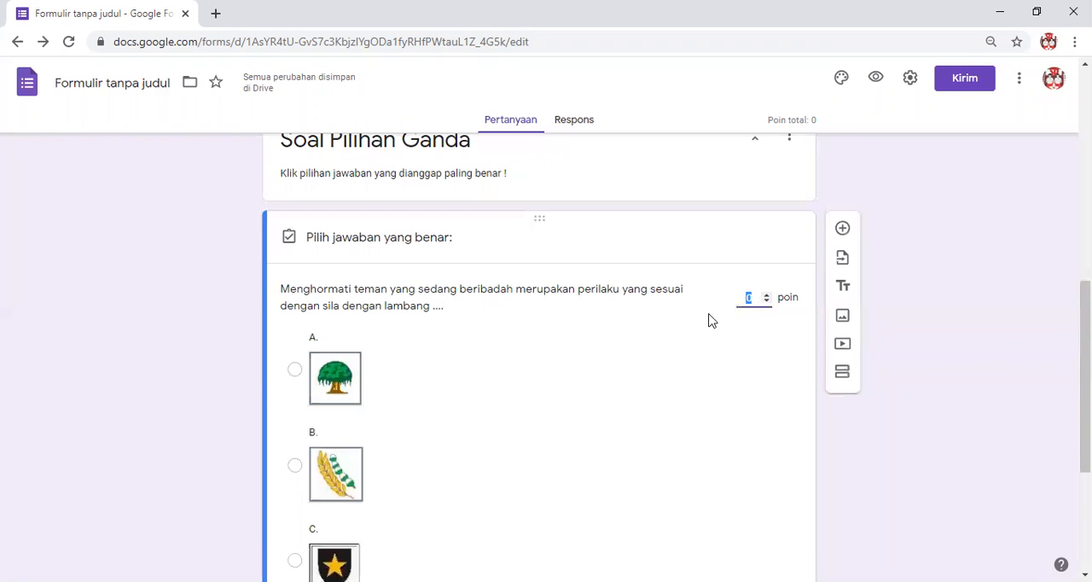
{"action": "type", "text": "5"}
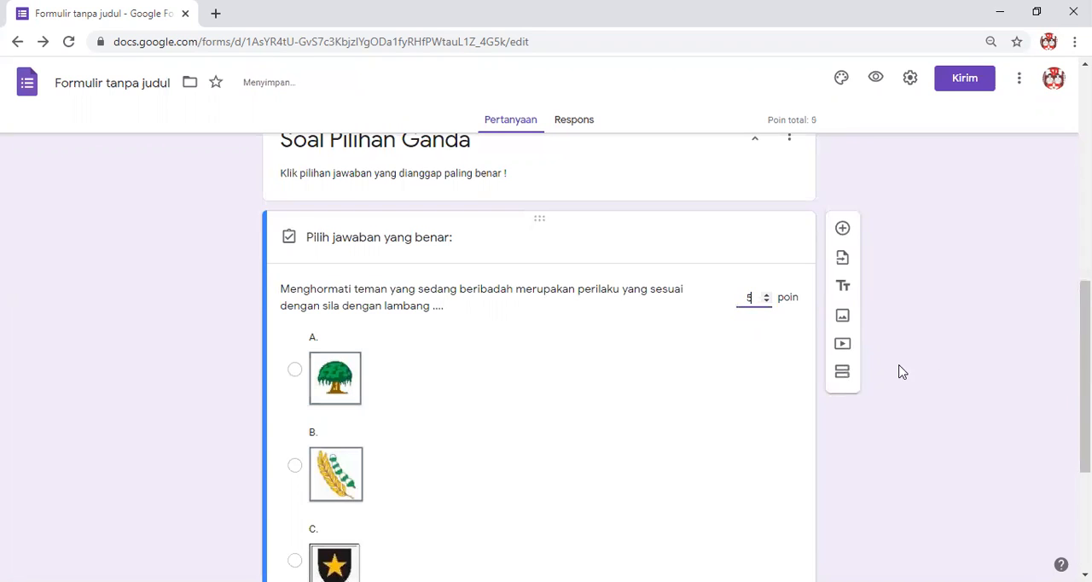
{"action": "scroll", "coordinate": [336, 453], "scroll_direction": "down", "scroll_amount": 3}
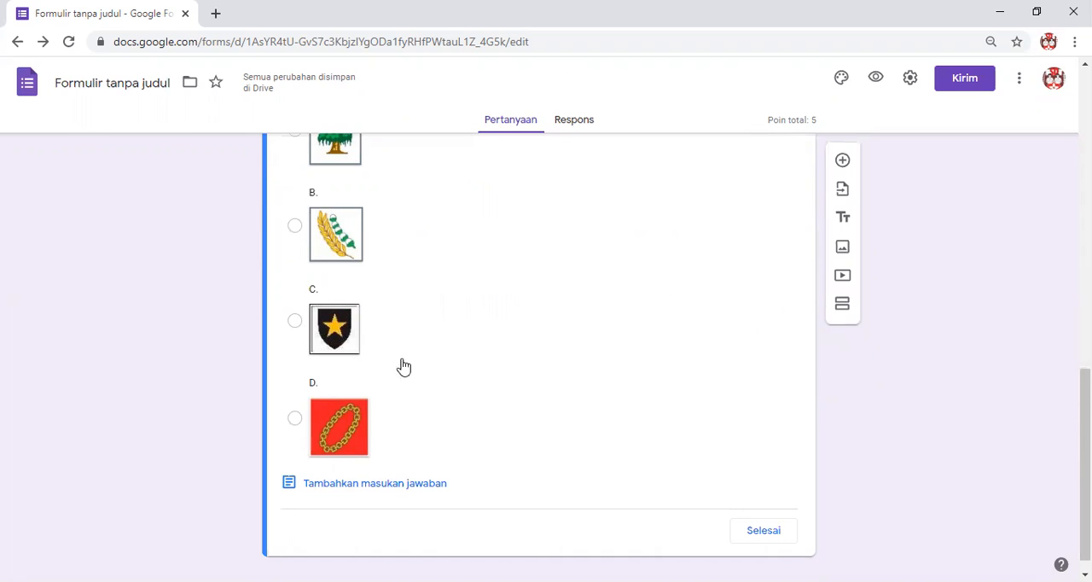
{"action": "left_click", "coordinate": [295, 324]}
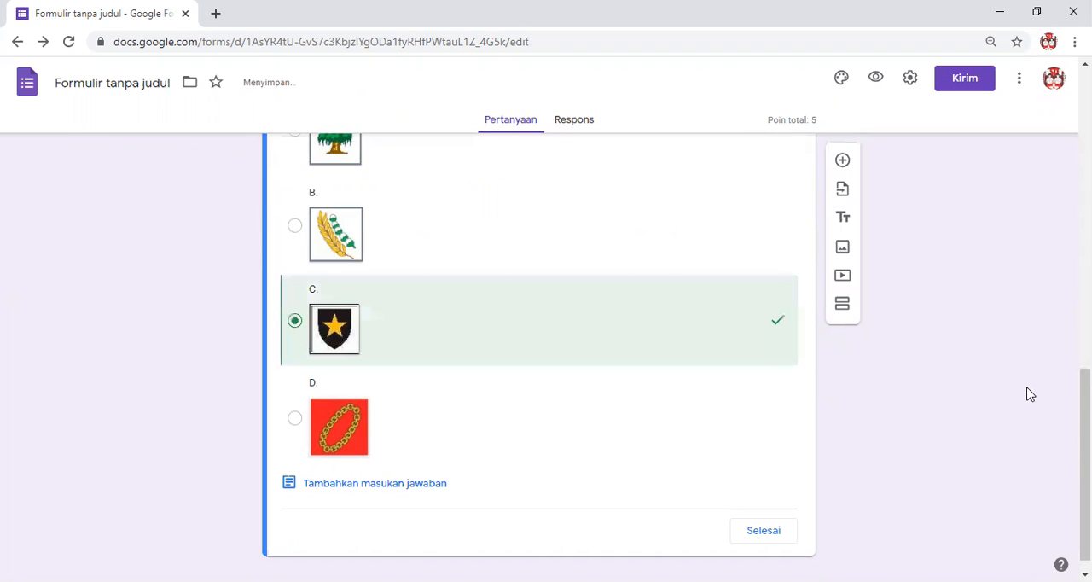
{"action": "scroll", "coordinate": [858, 426], "scroll_direction": "up", "scroll_amount": 1}
{"action": "scroll", "coordinate": [811, 469], "scroll_direction": "down", "scroll_amount": 1}
{"action": "left_click", "coordinate": [759, 509]}
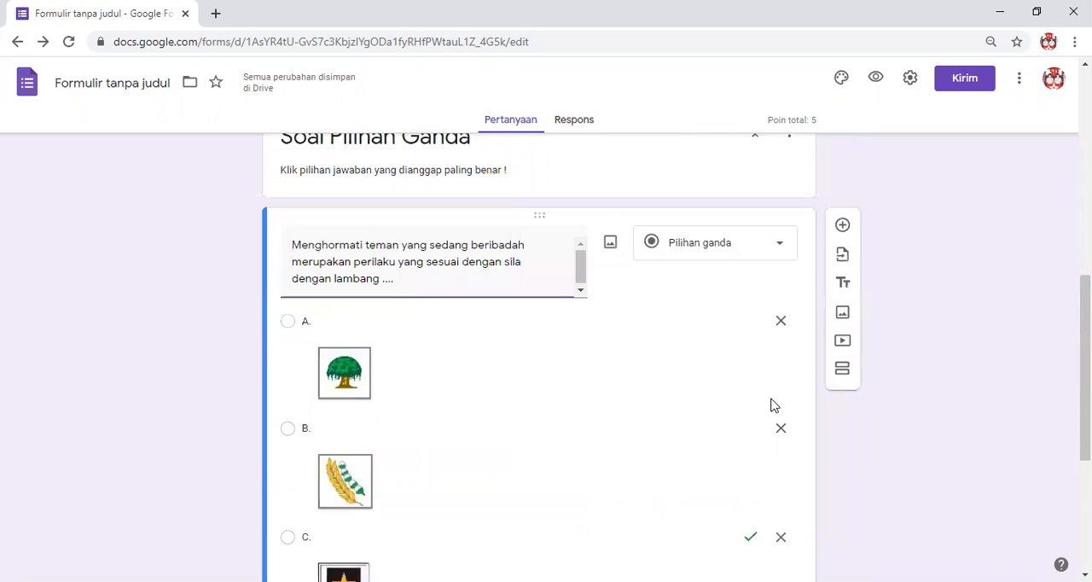
Add a new multiple-choice question with the pasted text "Nilai yang sesuai dengan sila kelima Pancasila yaitu menjaga keseimbangan antara ....".
{"action": "left_click", "coordinate": [843, 227]}
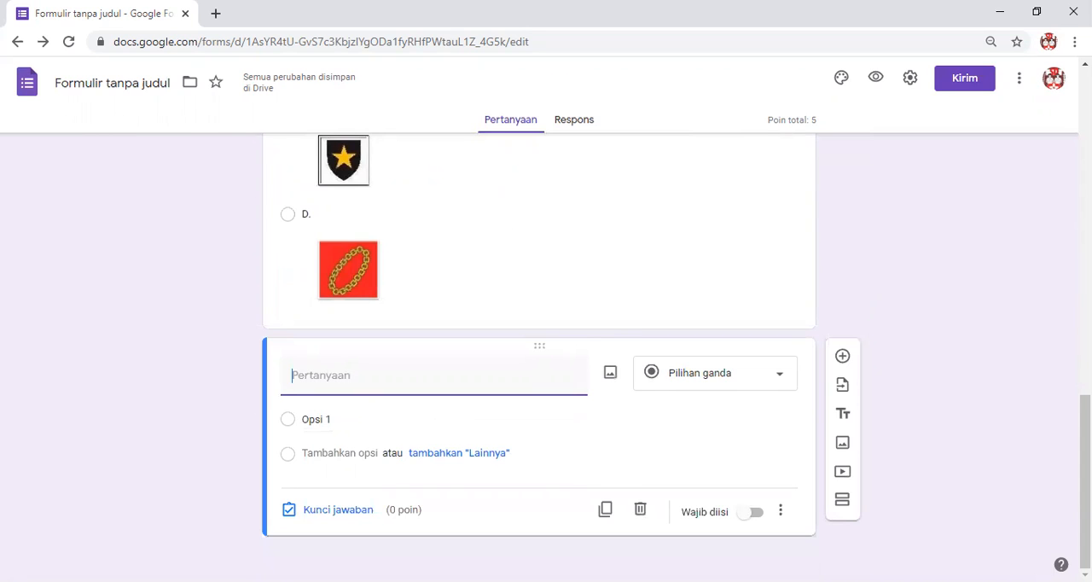
{"action": "key", "text": "alt+Tab"}
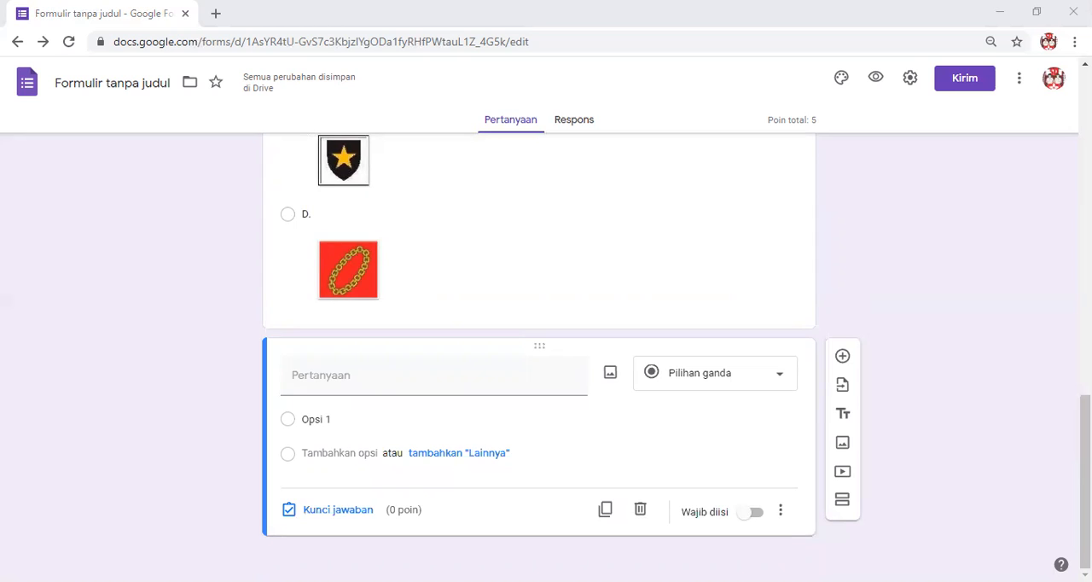
{"action": "left_click", "coordinate": [379, 381]}
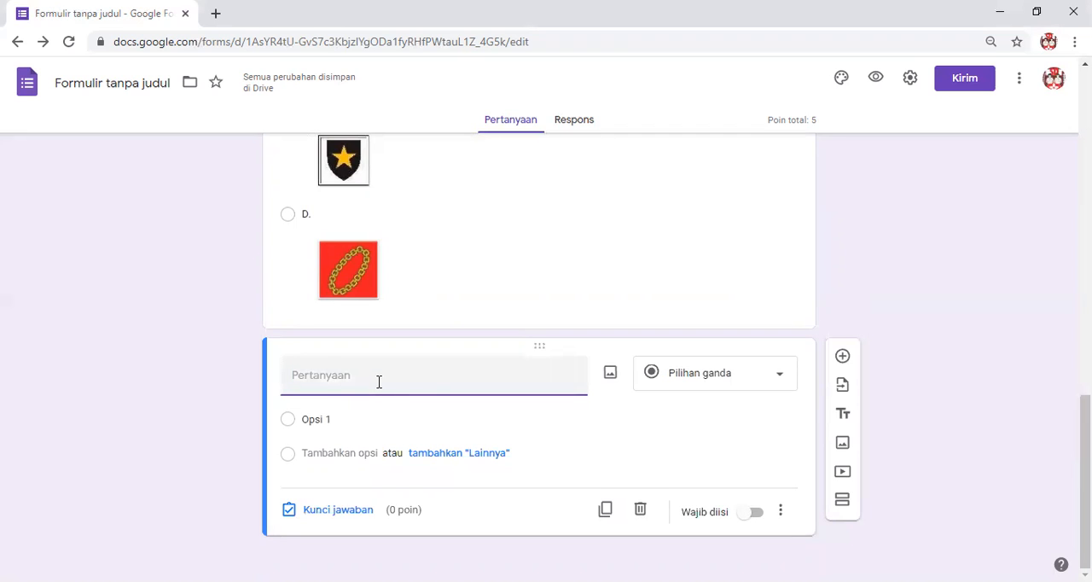
{"action": "type", "text": "Nilai yang sesuai dengan sila kelima Pancasila yaitu menjaga keseimbangan antara ...."}
{"action": "left_click", "coordinate": [913, 357]}
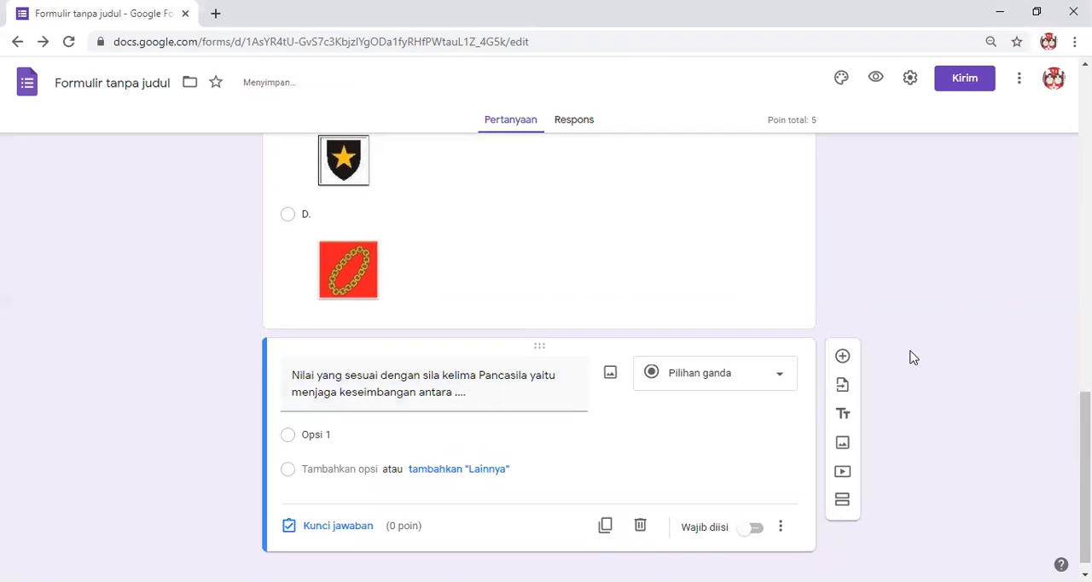
Paste the new question's four answer options: "siang dan malam", "hak dan kewajiban", "panjang dan pendek" and "hidup dan mati".
{"action": "scroll", "coordinate": [909, 359], "scroll_direction": "down", "scroll_amount": 1}
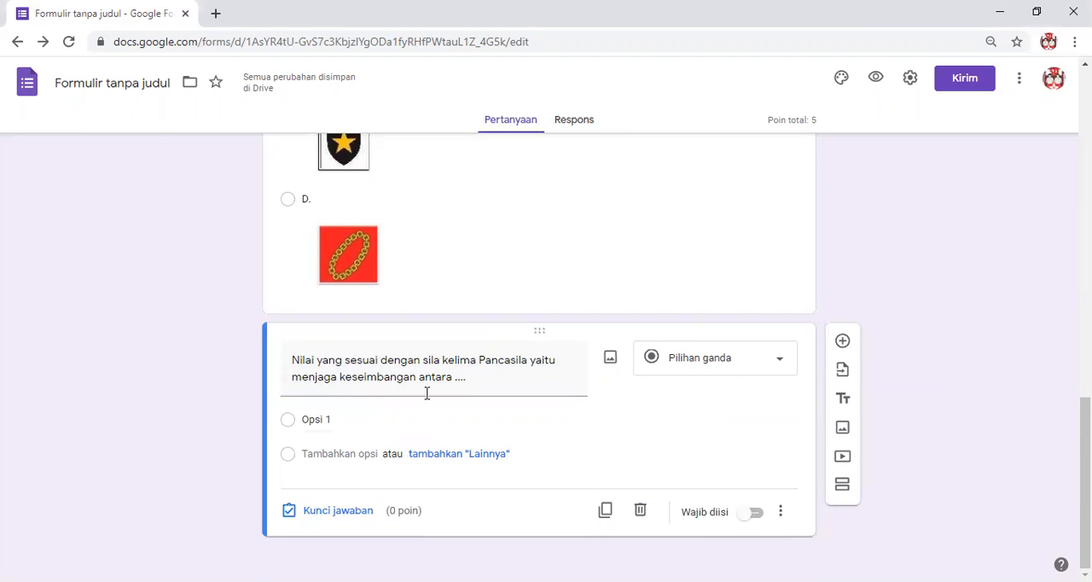
{"action": "left_click", "coordinate": [357, 419]}
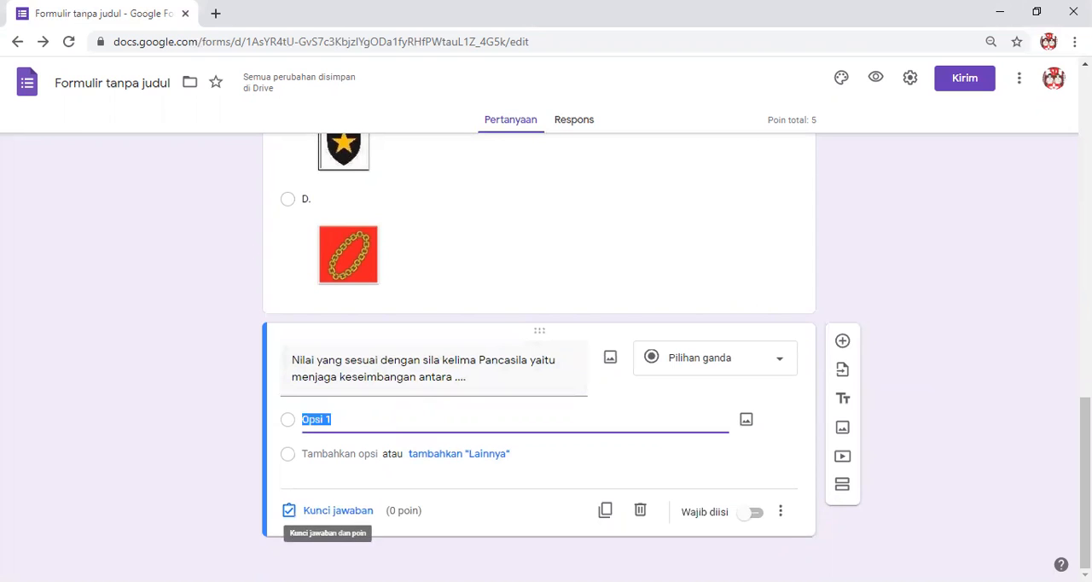
{"action": "key", "text": "alt+Tab"}
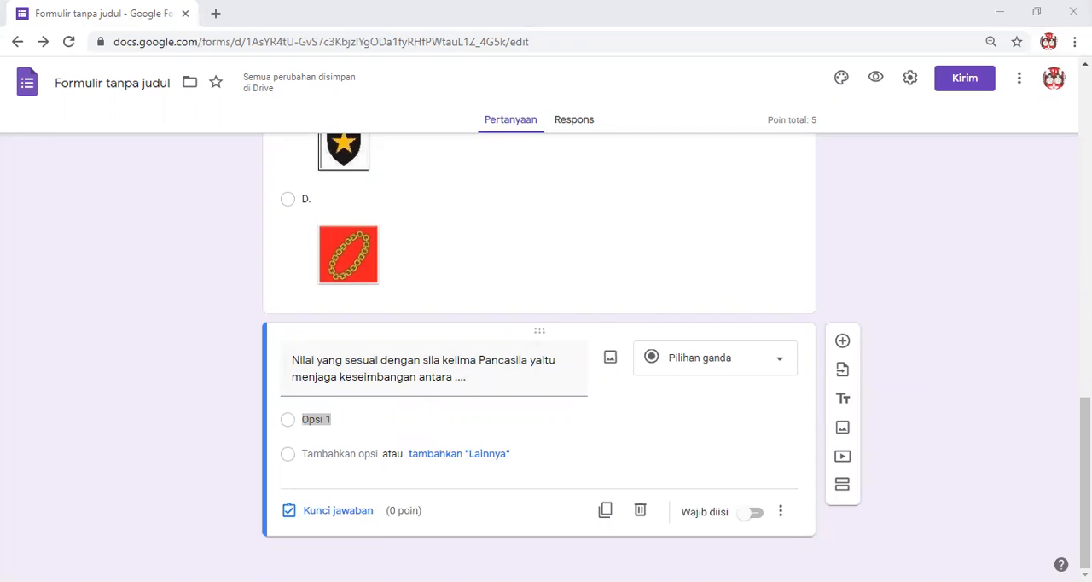
{"action": "left_click", "coordinate": [403, 436]}
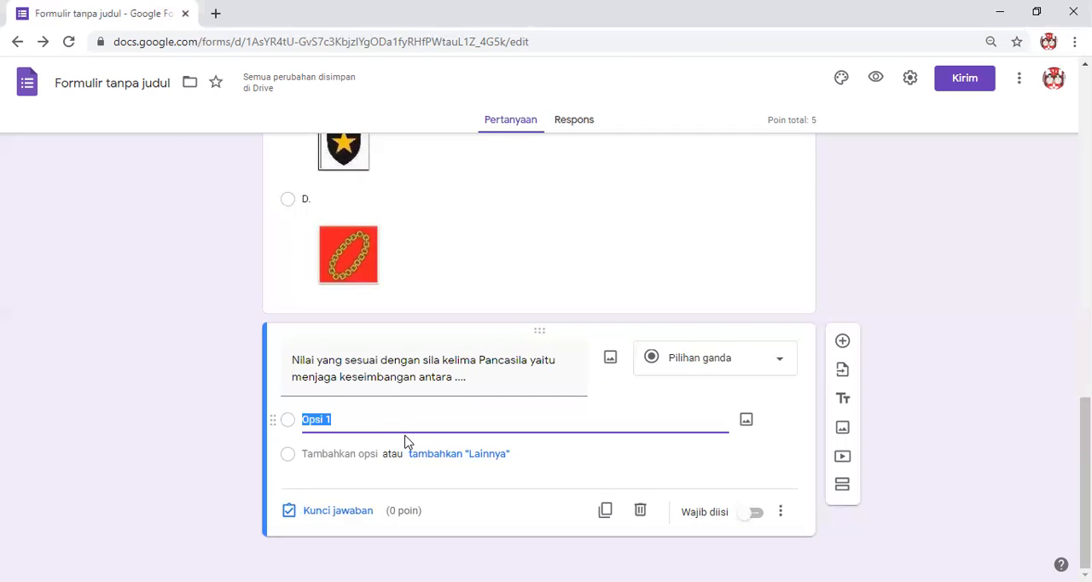
{"action": "type", "text": "siang dan malam hak dan kewajiban panjang dan pendek hidup dan mati"}
{"action": "left_click", "coordinate": [478, 461]}
Set the answer key of the fifth-sila question to "hak dan kewajiban", worth 5 points.
{"action": "scroll", "coordinate": [637, 362], "scroll_direction": "down", "scroll_amount": 1}
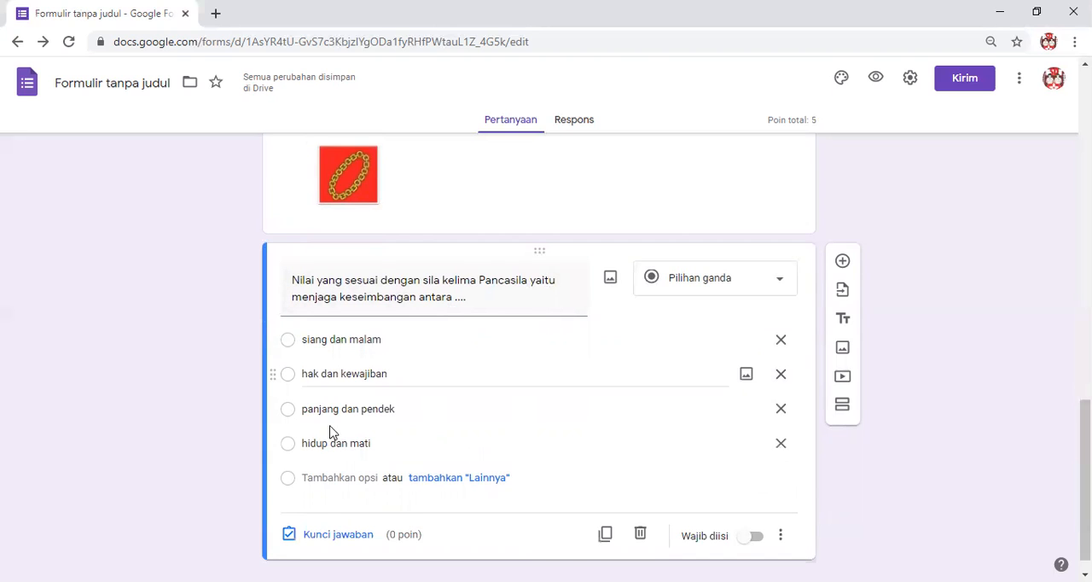
{"action": "scroll", "coordinate": [367, 482], "scroll_direction": "down", "scroll_amount": 1}
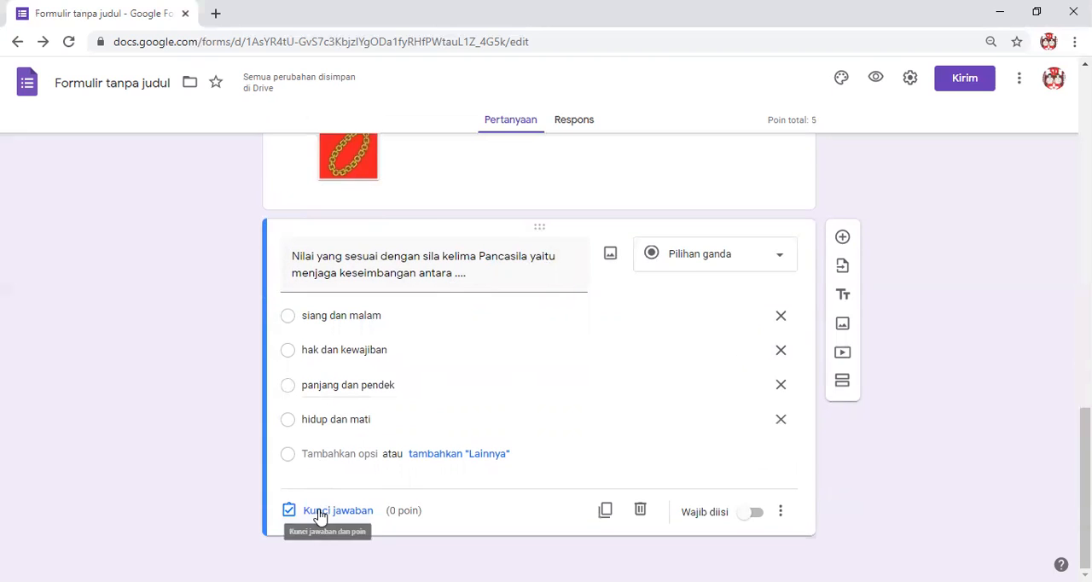
{"action": "left_click", "coordinate": [332, 510]}
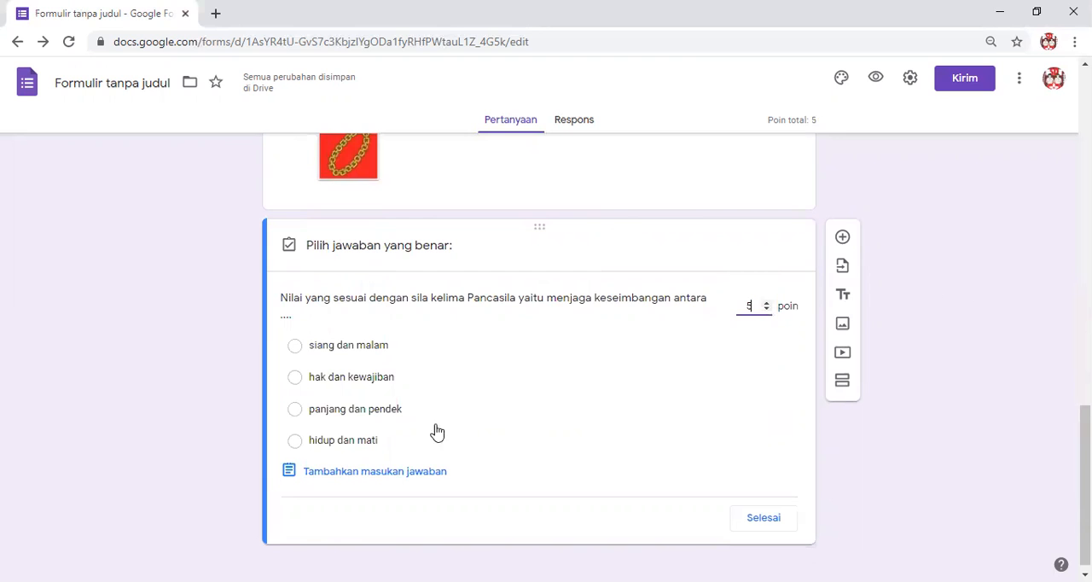
{"action": "left_click", "coordinate": [308, 386]}
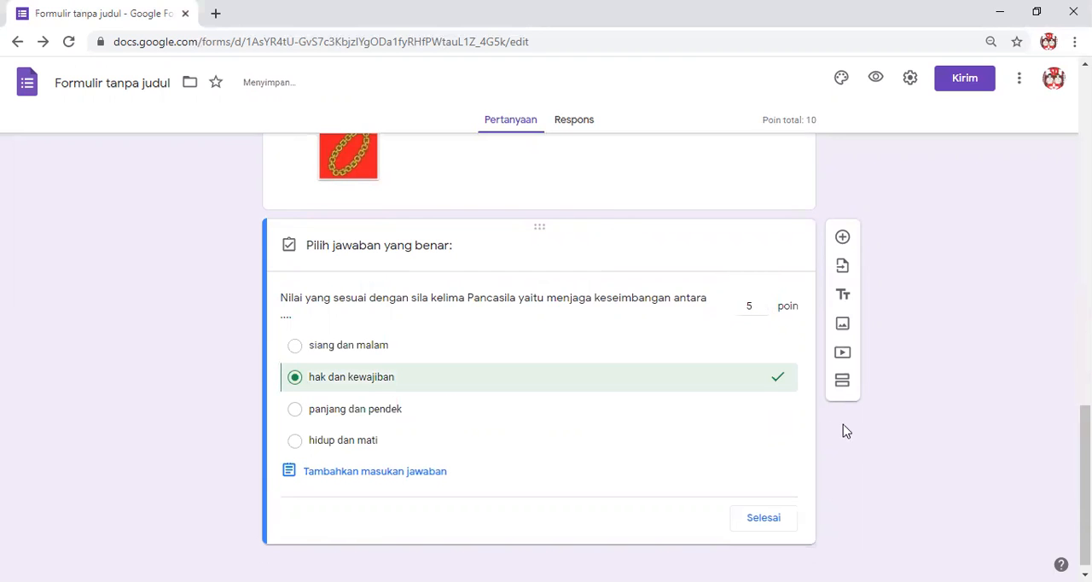
{"action": "left_click", "coordinate": [763, 515]}
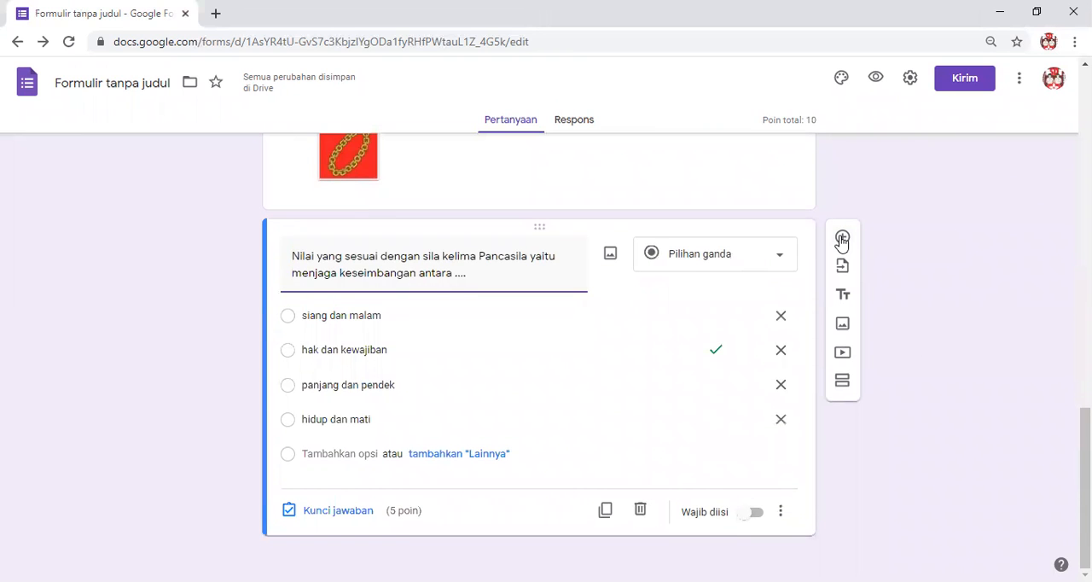
Make the fifth-sila question required and add a multiple-choice question with the pasted text "Pertanyaan berikut yang sesuai dengan isi teks laporan adalah ....".
{"action": "left_click", "coordinate": [751, 514]}
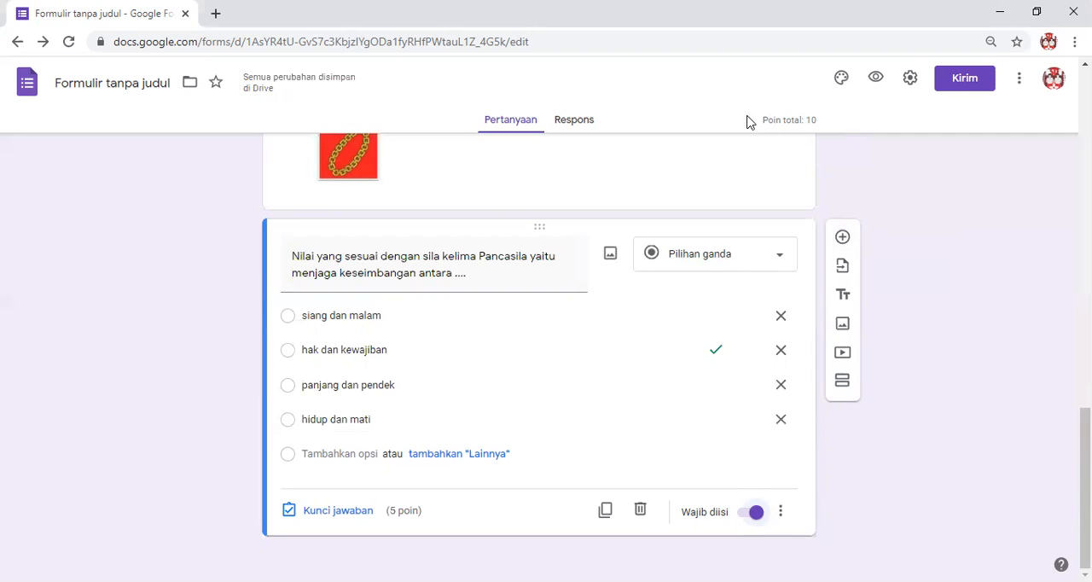
{"action": "left_click", "coordinate": [842, 237]}
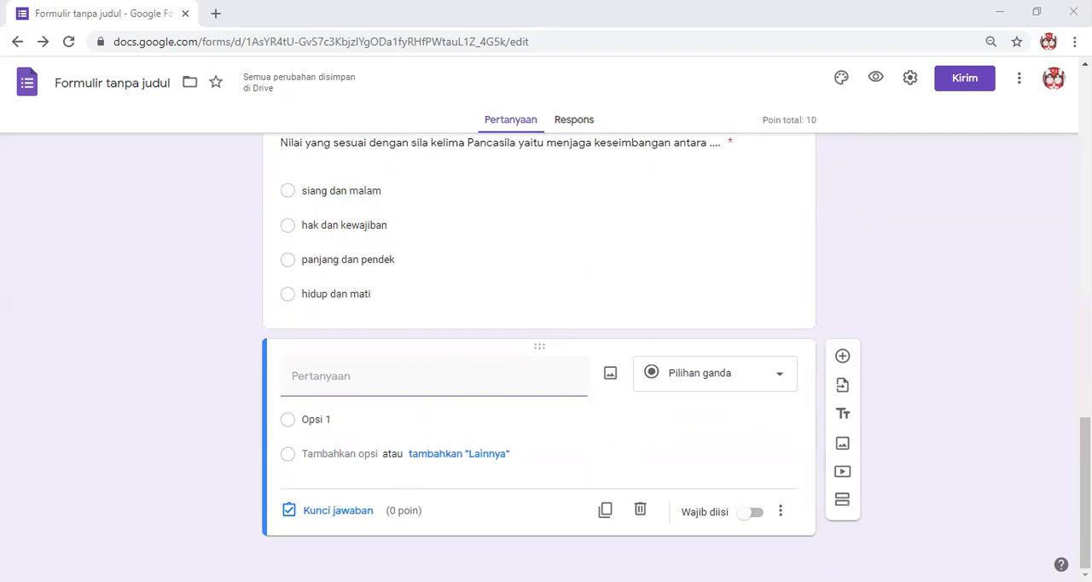
{"action": "left_click", "coordinate": [371, 388]}
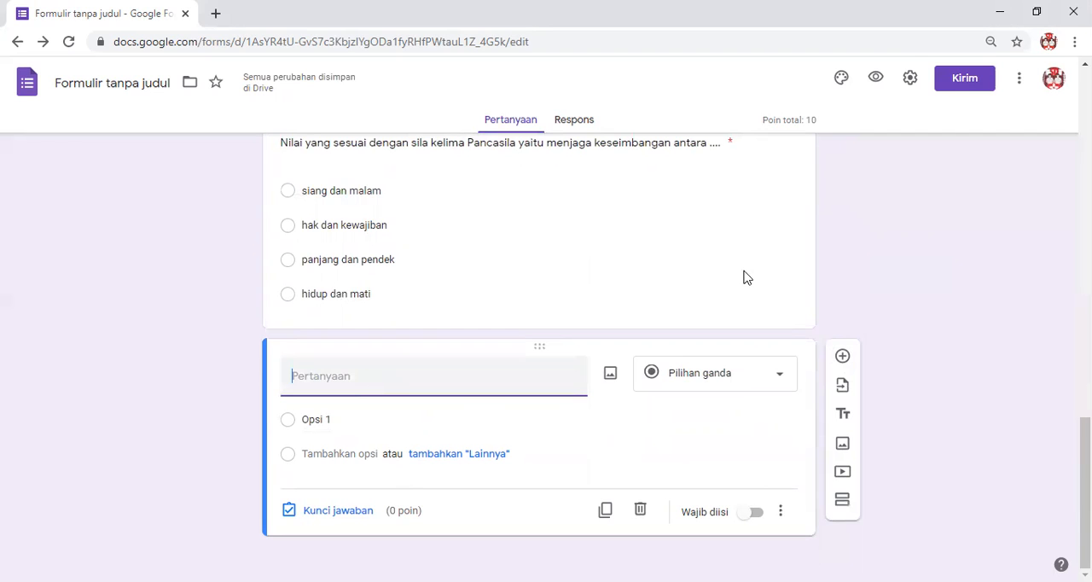
{"action": "type", "text": "Pertanyaan berikut yang sesuai dengan isi teks laporan adalah ...."}
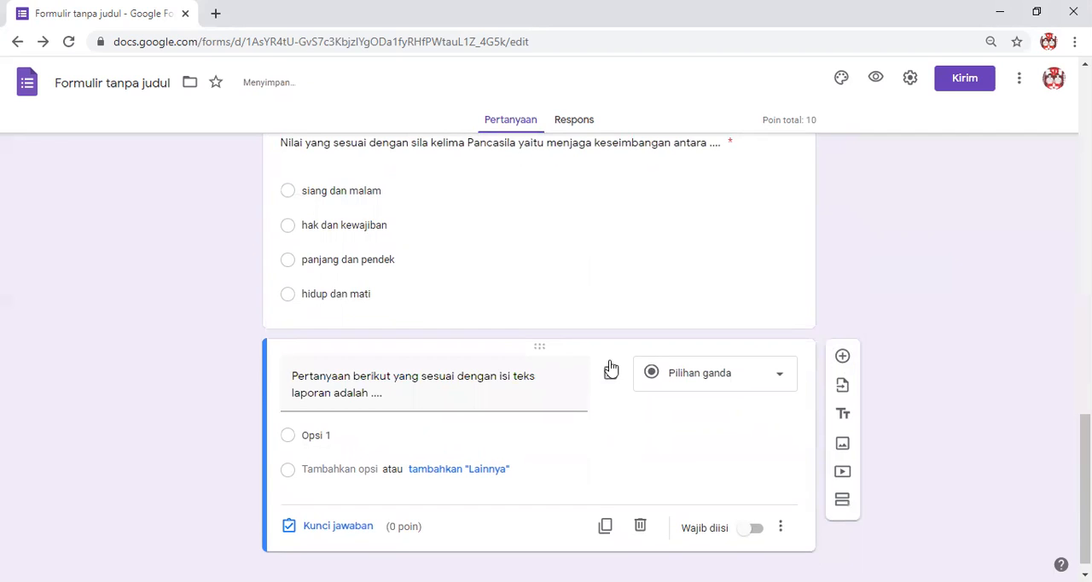
{"action": "scroll", "coordinate": [558, 468], "scroll_direction": "down", "scroll_amount": 1}
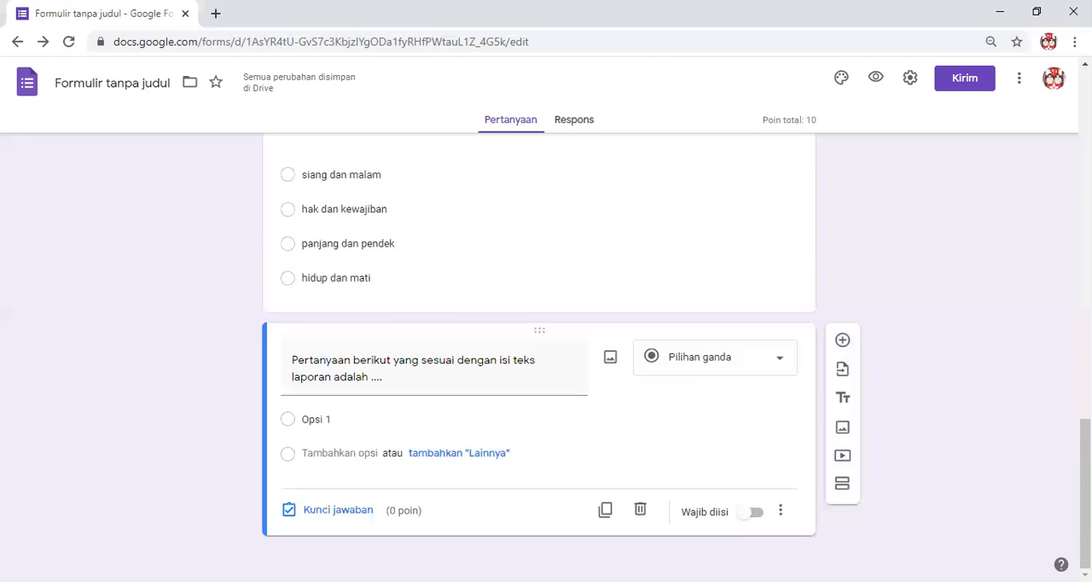
Insert the uploaded image of the orchid report text, "Perhatikan teks laporan berikut!", into the new question.
{"action": "key", "text": "alt+Tab"}
{"action": "left_click", "coordinate": [610, 364]}
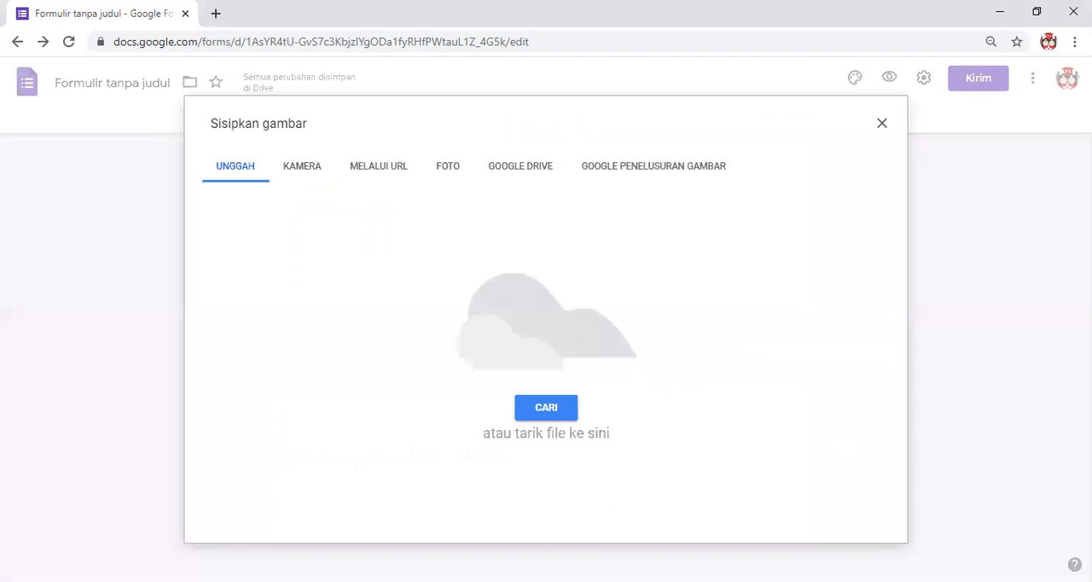
{"action": "left_click", "coordinate": [546, 407]}
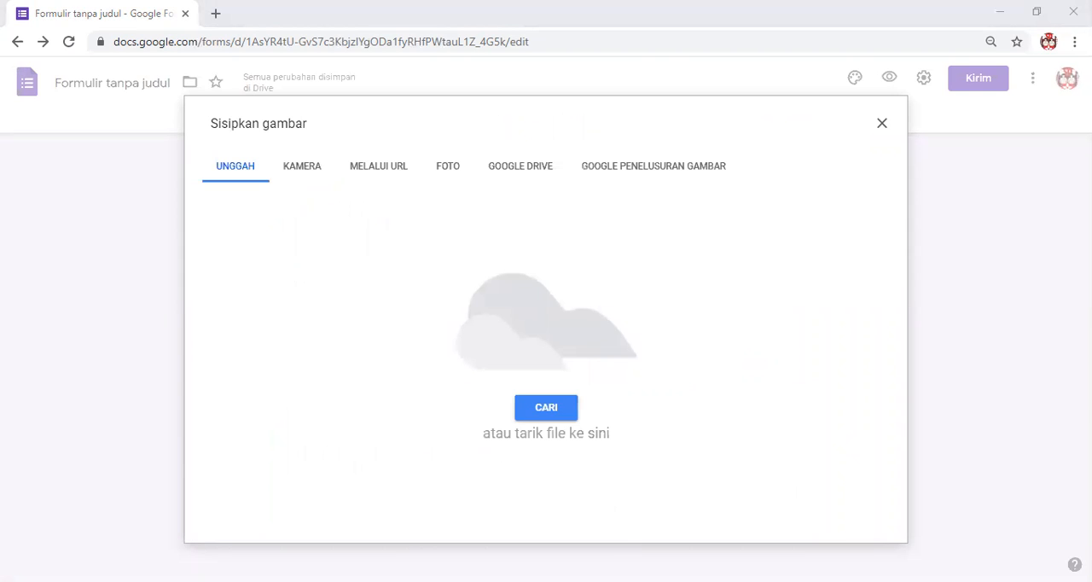
{"action": "double_click", "coordinate": [604, 273]}
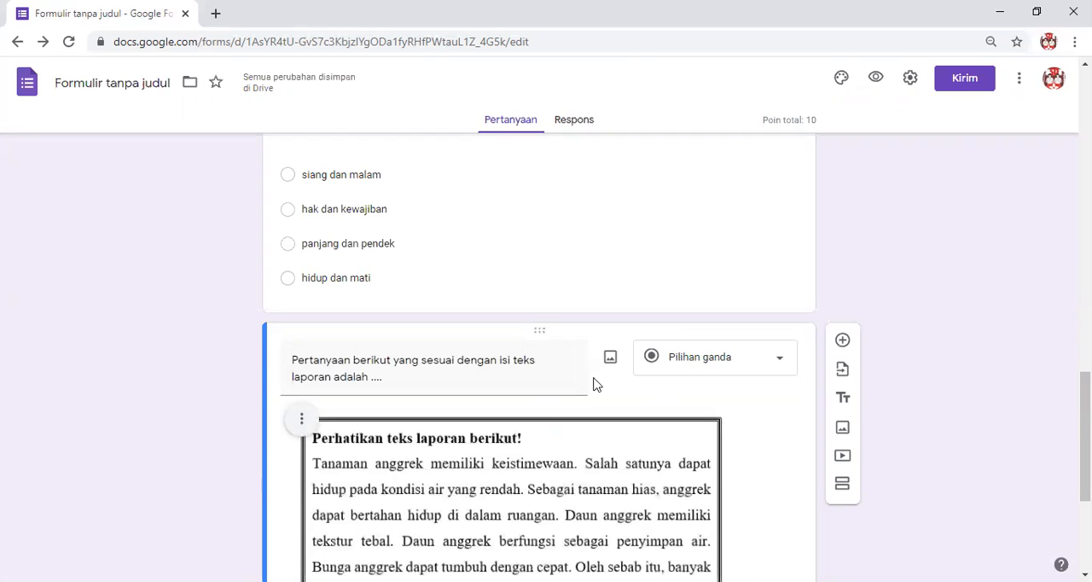
{"action": "scroll", "coordinate": [546, 336], "scroll_direction": "down", "scroll_amount": 3}
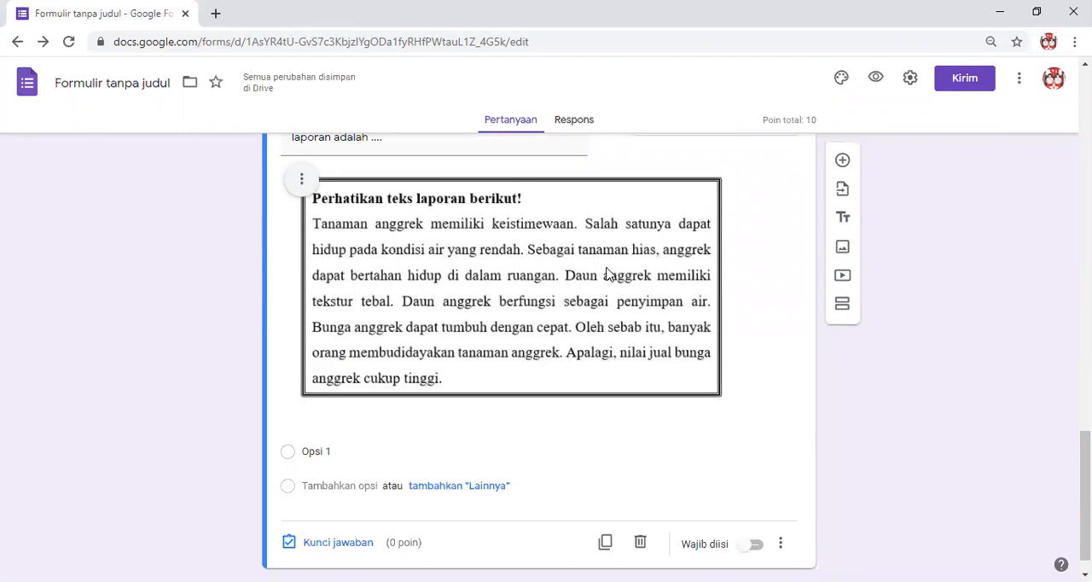
{"action": "scroll", "coordinate": [615, 277], "scroll_direction": "up", "scroll_amount": 3}
{"action": "scroll", "coordinate": [512, 282], "scroll_direction": "down", "scroll_amount": 3}
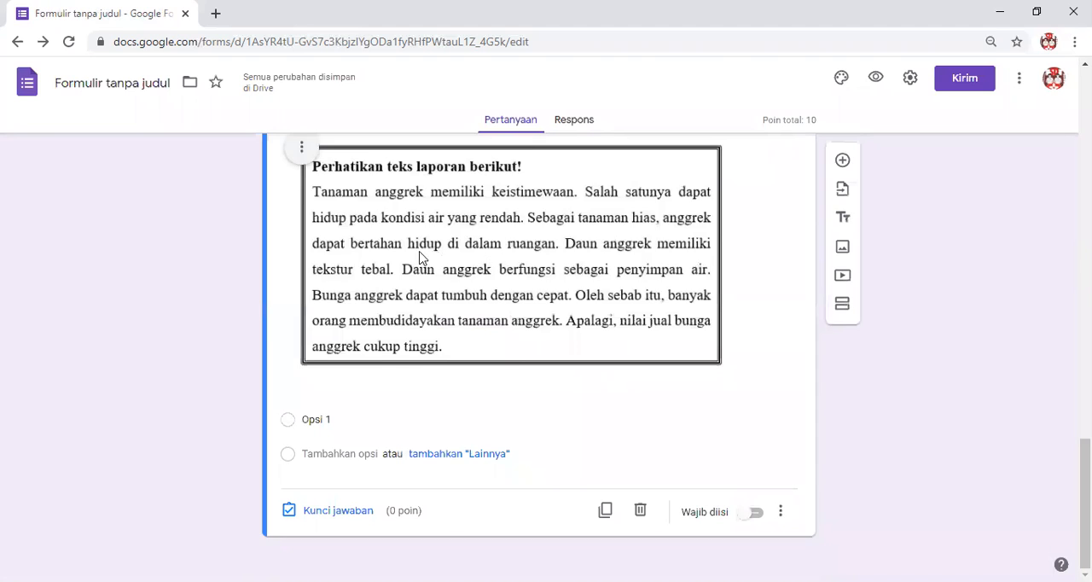
Paste the report-text question's four answer options, from "Bagaimana tekstur daun tanaman anggrek?" to "Bagaimana cara budi daya tanaman anggrek?".
{"action": "scroll", "coordinate": [424, 258], "scroll_direction": "up", "scroll_amount": 1}
{"action": "scroll", "coordinate": [503, 425], "scroll_direction": "down", "scroll_amount": 1}
{"action": "scroll", "coordinate": [480, 330], "scroll_direction": "down", "scroll_amount": 1}
{"action": "left_click", "coordinate": [350, 417]}
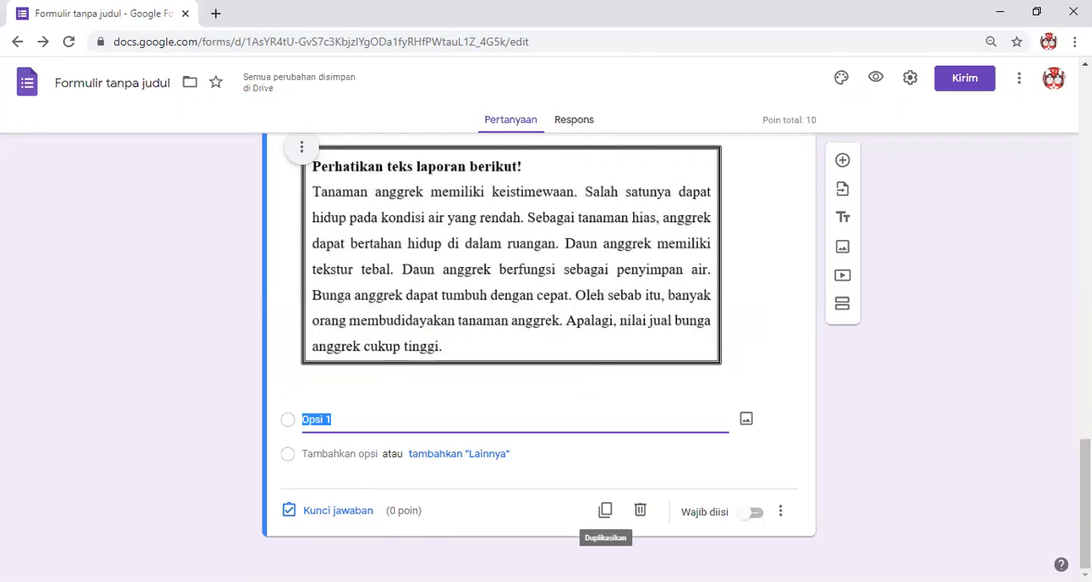
{"action": "key", "text": "alt+Tab"}
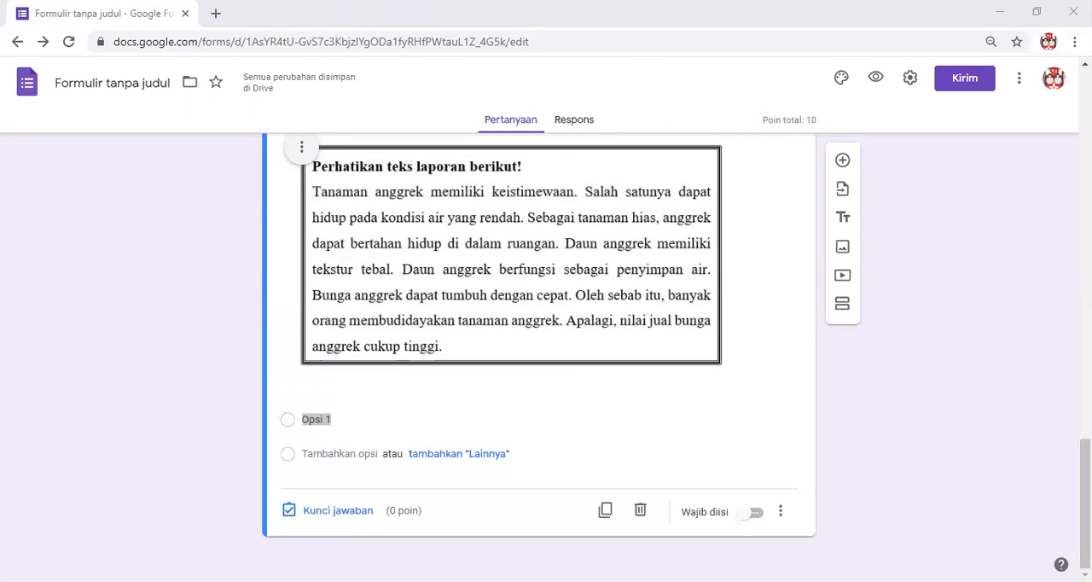
{"action": "key", "text": "alt+Tab"}
{"action": "left_click", "coordinate": [305, 422]}
{"action": "type", "text": "Bagaimana tekstur daun tanaman anggrek? Mengapa tanaman anggrek memiliki nilai jual yang cukup tinggi? Di mana tanaman anggrek biasanya tumbuh? Bagaimana cara budi daya tanaman anggrek?"}
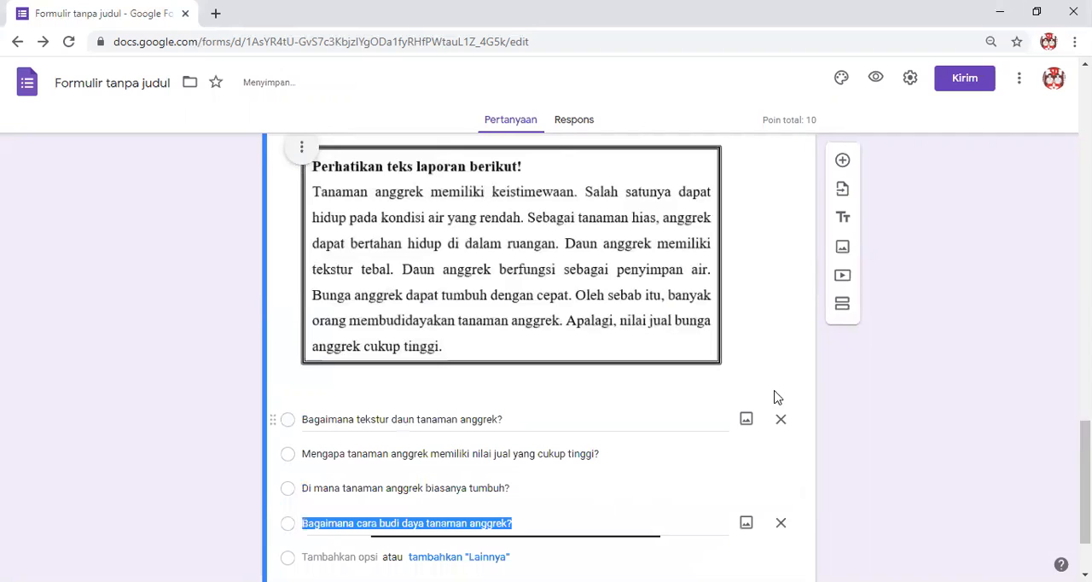
{"action": "left_click", "coordinate": [898, 408]}
{"action": "scroll", "coordinate": [898, 408], "scroll_direction": "down", "scroll_amount": 2}
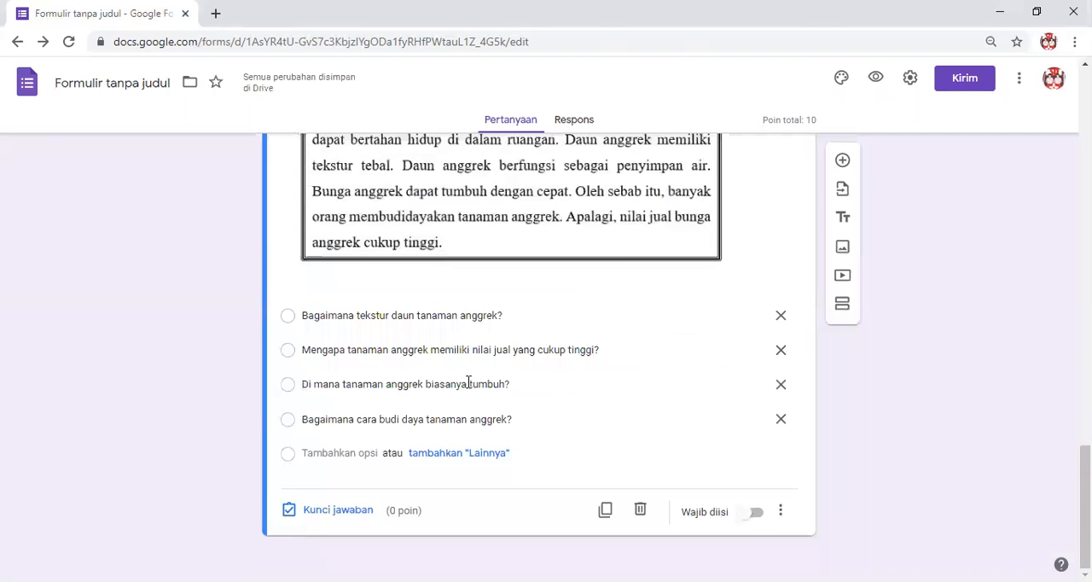
Set the report-text question's answer key to "Bagaimana cara budi daya tanaman anggrek?", worth 5 points.
{"action": "left_click", "coordinate": [457, 312]}
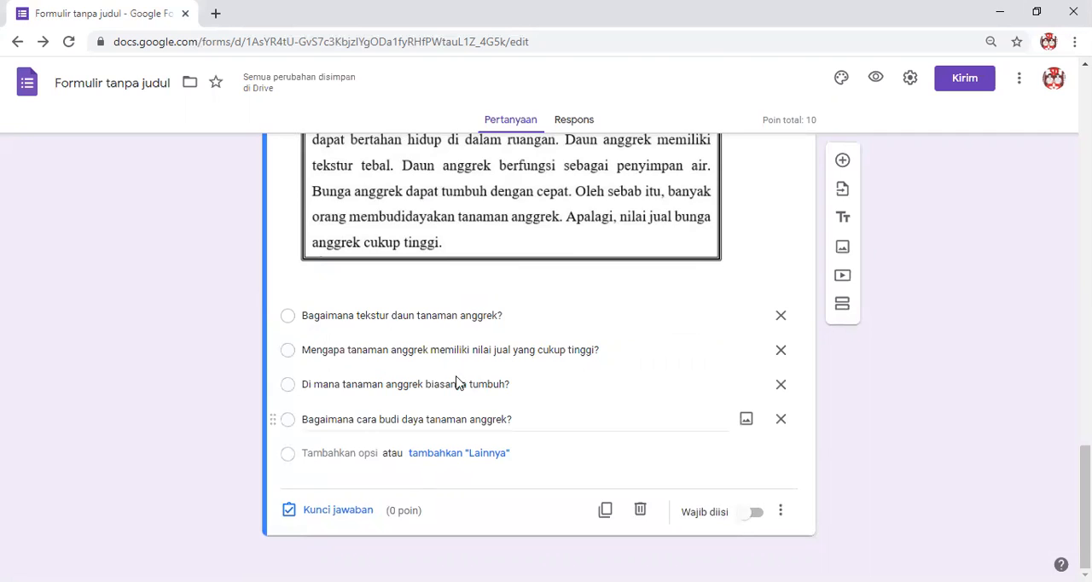
{"action": "scroll", "coordinate": [458, 384], "scroll_direction": "up", "scroll_amount": 3}
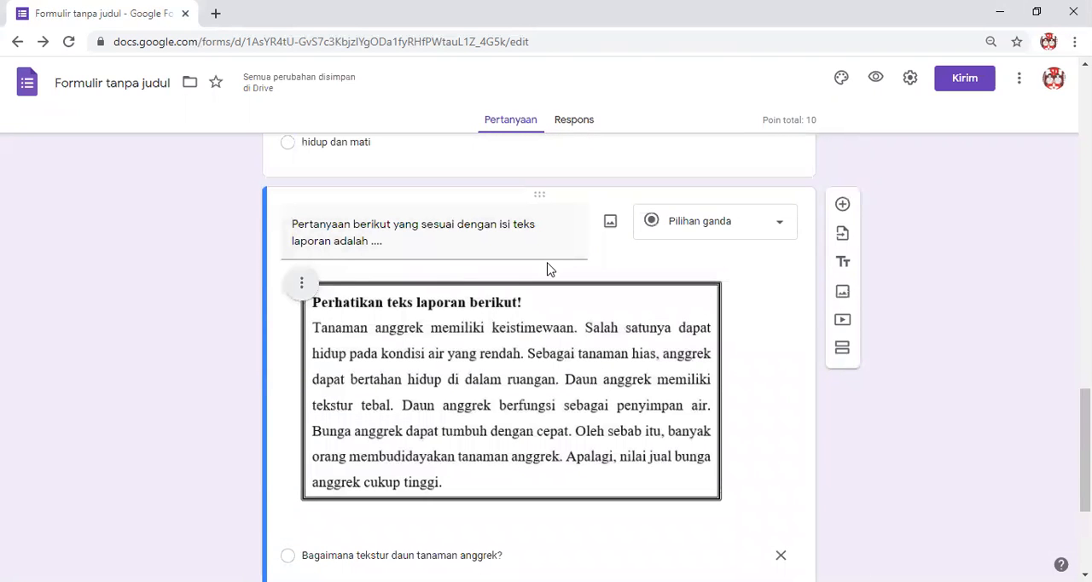
{"action": "scroll", "coordinate": [504, 284], "scroll_direction": "down", "scroll_amount": 1}
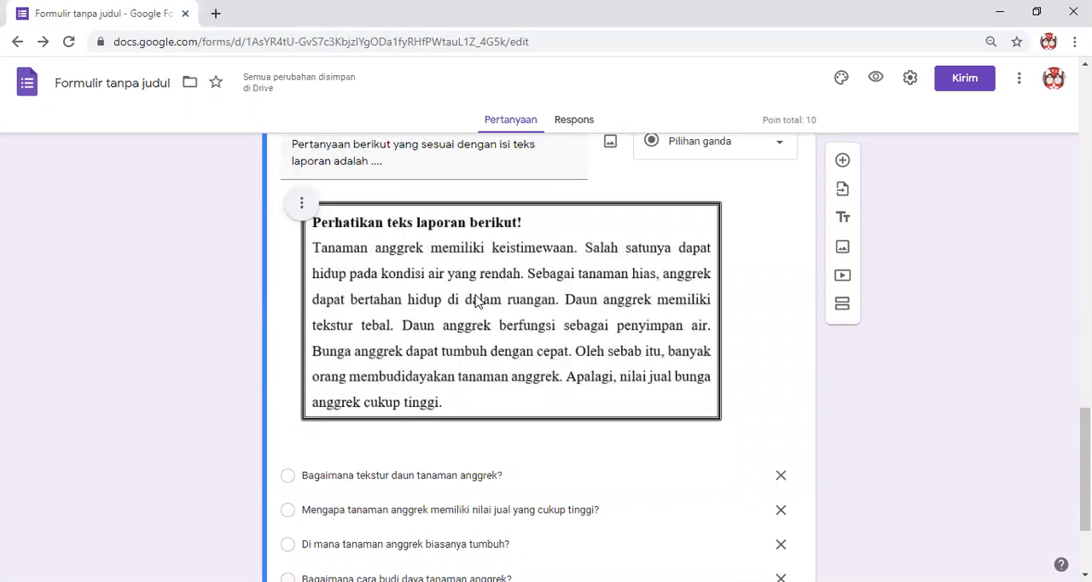
{"action": "scroll", "coordinate": [465, 337], "scroll_direction": "down", "scroll_amount": 1}
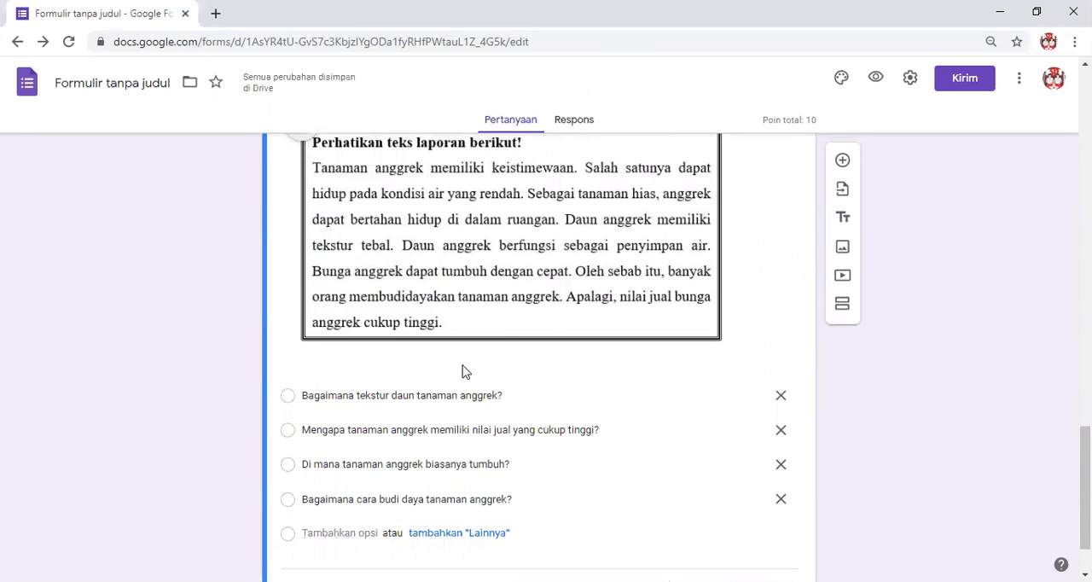
{"action": "scroll", "coordinate": [475, 284], "scroll_direction": "down", "scroll_amount": 1}
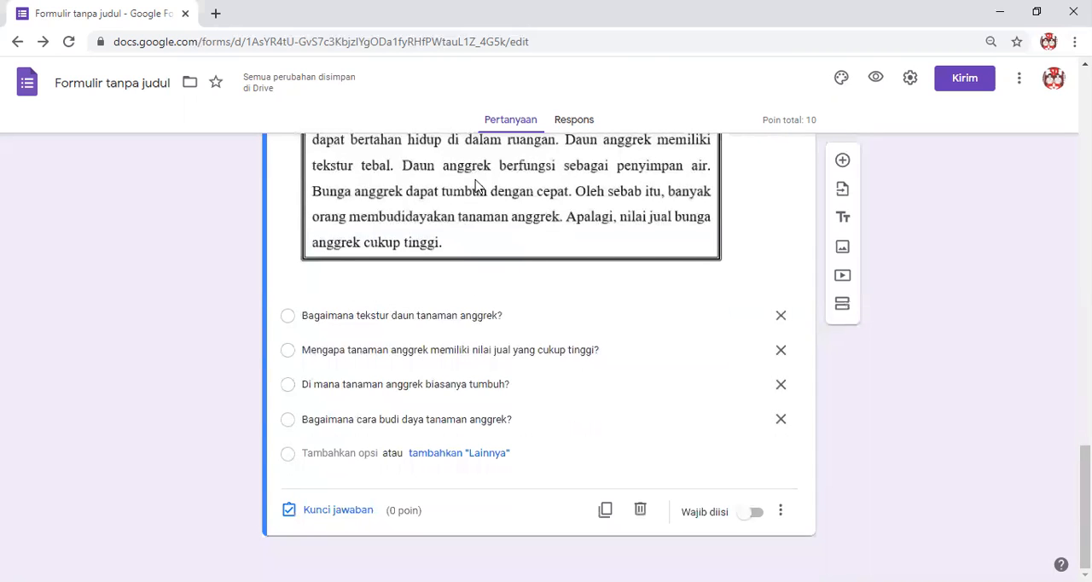
{"action": "scroll", "coordinate": [478, 186], "scroll_direction": "up", "scroll_amount": 1}
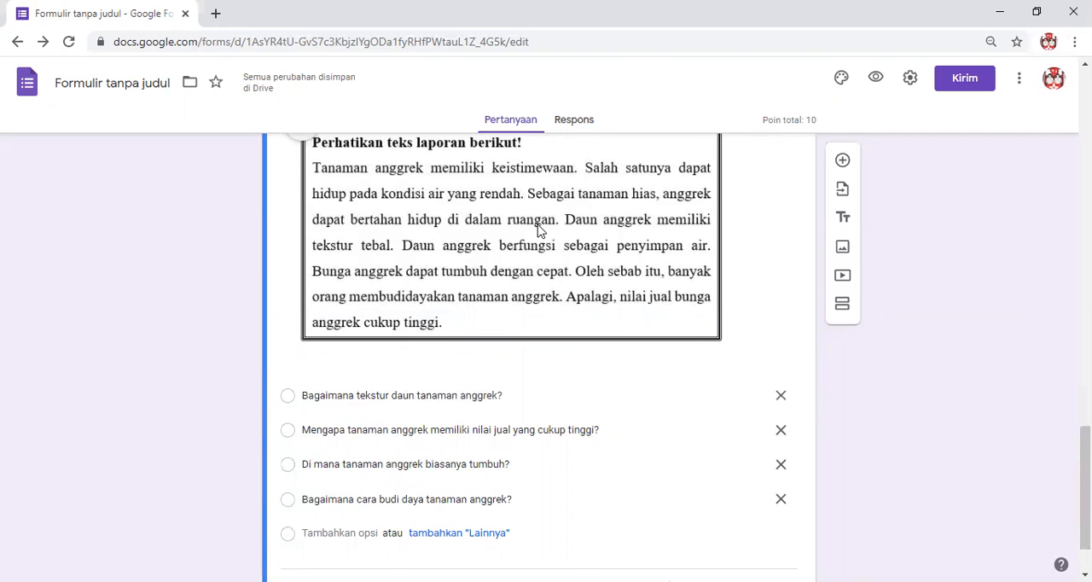
{"action": "scroll", "coordinate": [509, 288], "scroll_direction": "down", "scroll_amount": 1}
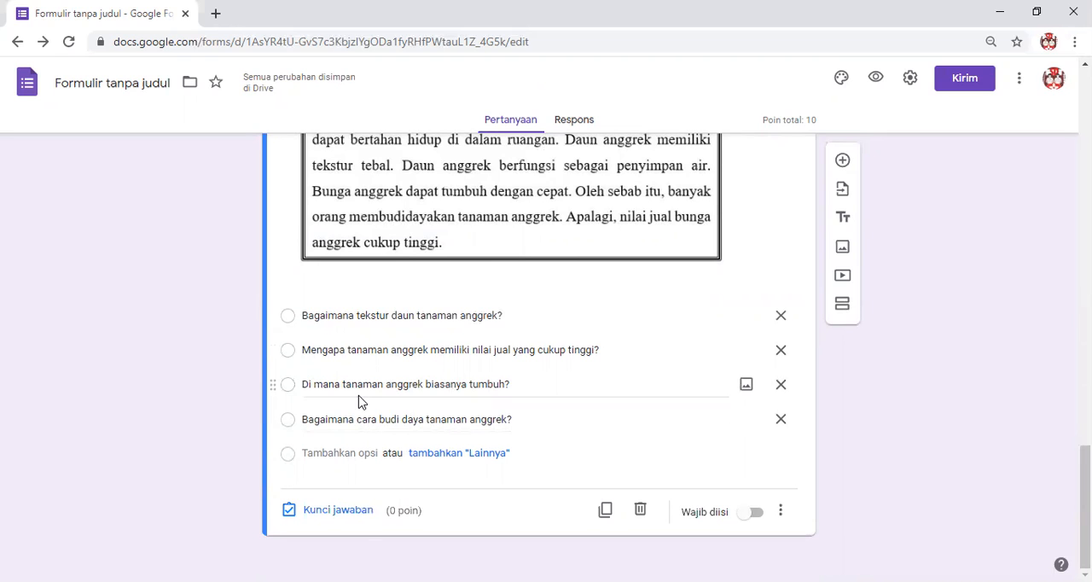
{"action": "left_click", "coordinate": [358, 509]}
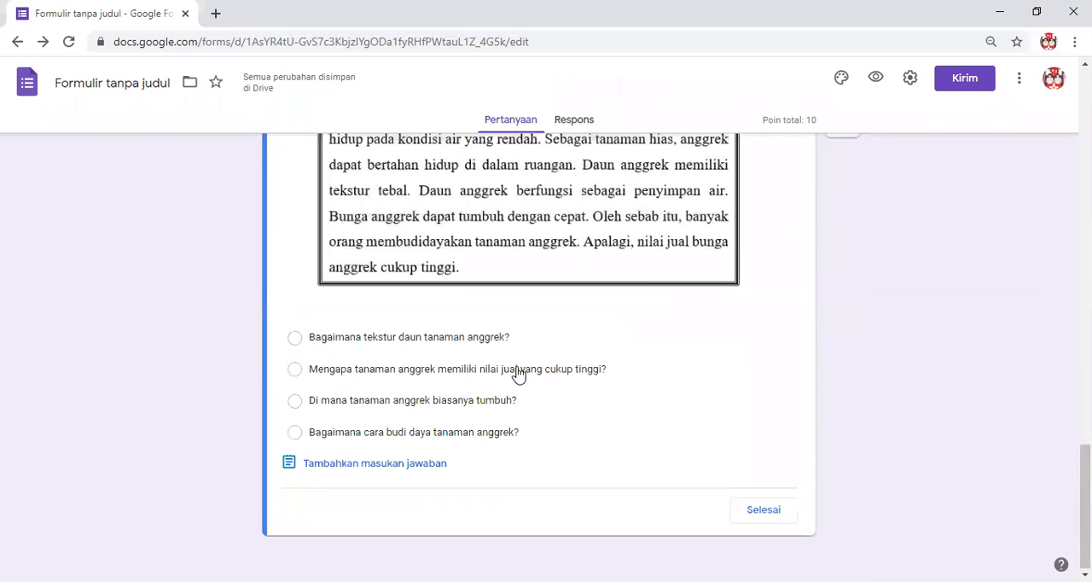
{"action": "scroll", "coordinate": [762, 268], "scroll_direction": "up", "scroll_amount": 3}
{"action": "type", "text": "5"}
{"action": "scroll", "coordinate": [509, 385], "scroll_direction": "down", "scroll_amount": 3}
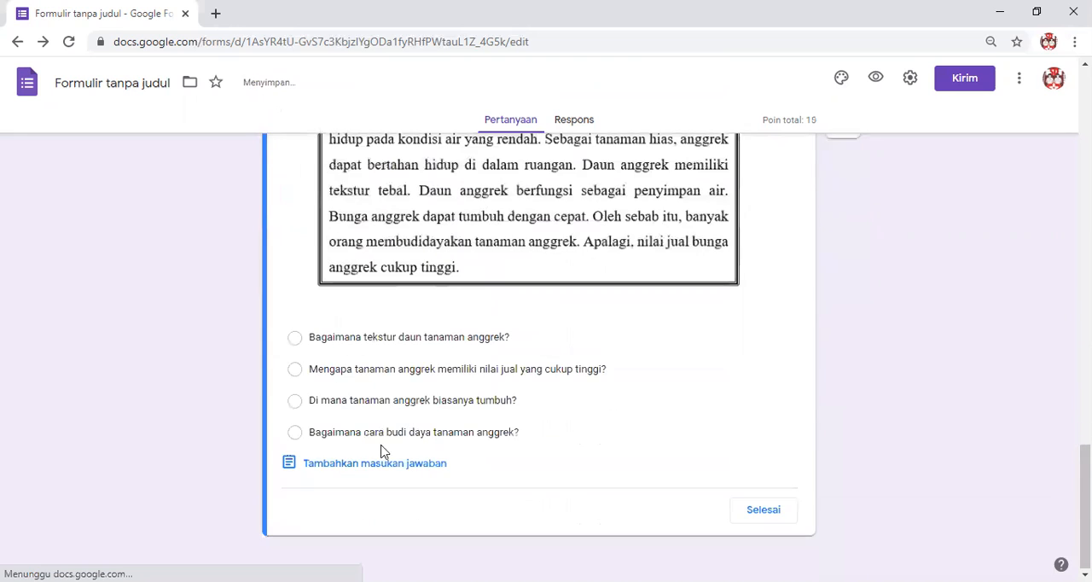
{"action": "left_click", "coordinate": [320, 439]}
{"action": "left_click", "coordinate": [751, 510]}
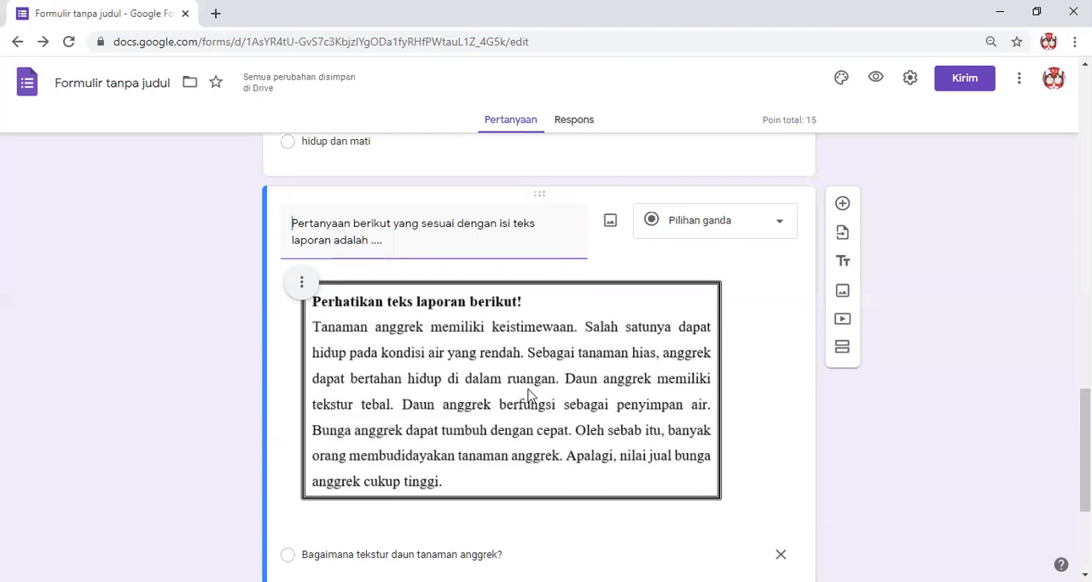
Make the report-text question required and look back over the preceding questions.
{"action": "scroll", "coordinate": [546, 359], "scroll_direction": "down", "scroll_amount": 3}
{"action": "left_click", "coordinate": [756, 511]}
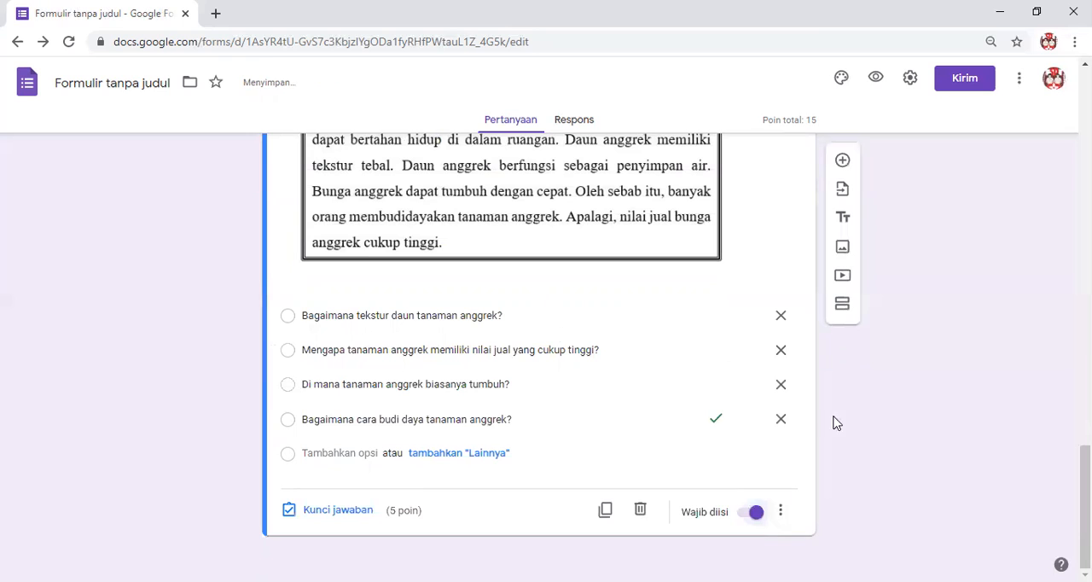
{"action": "scroll", "coordinate": [885, 328], "scroll_direction": "up", "scroll_amount": 3}
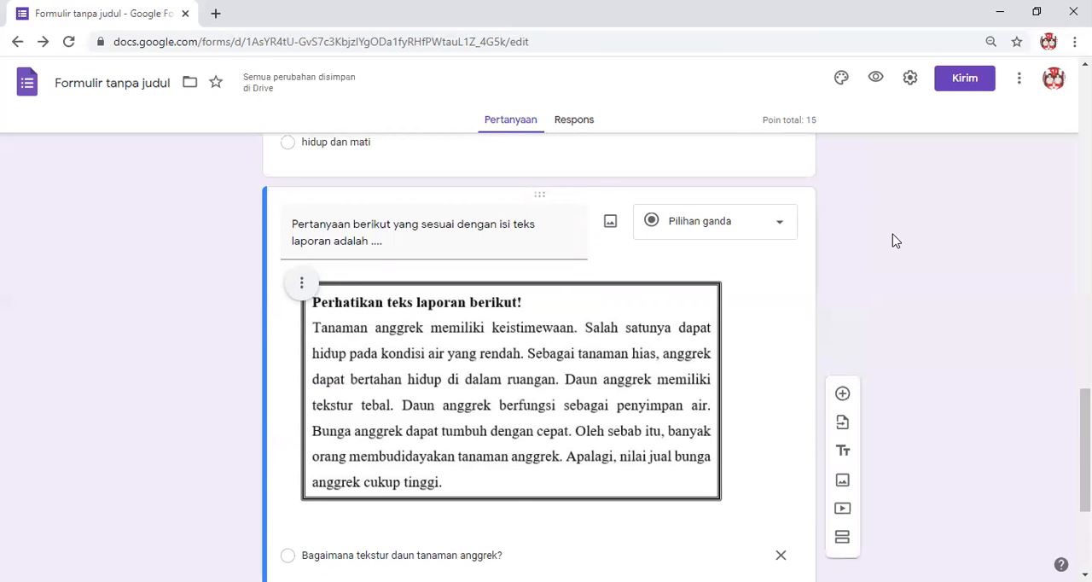
{"action": "scroll", "coordinate": [886, 256], "scroll_direction": "up", "scroll_amount": 2}
{"action": "scroll", "coordinate": [861, 277], "scroll_direction": "up", "scroll_amount": 5}
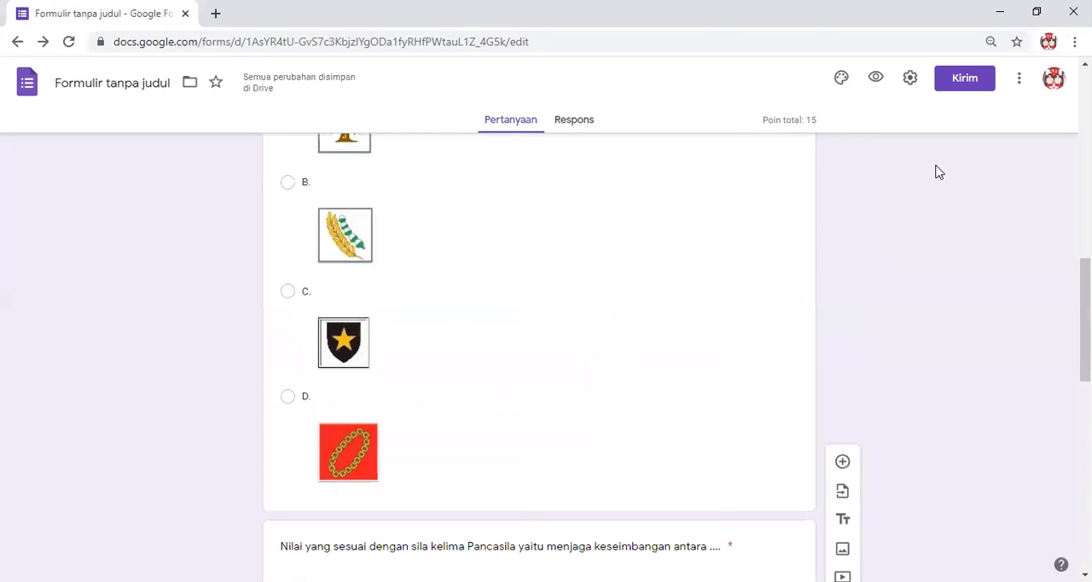
{"action": "scroll", "coordinate": [921, 162], "scroll_direction": "down", "scroll_amount": 3}
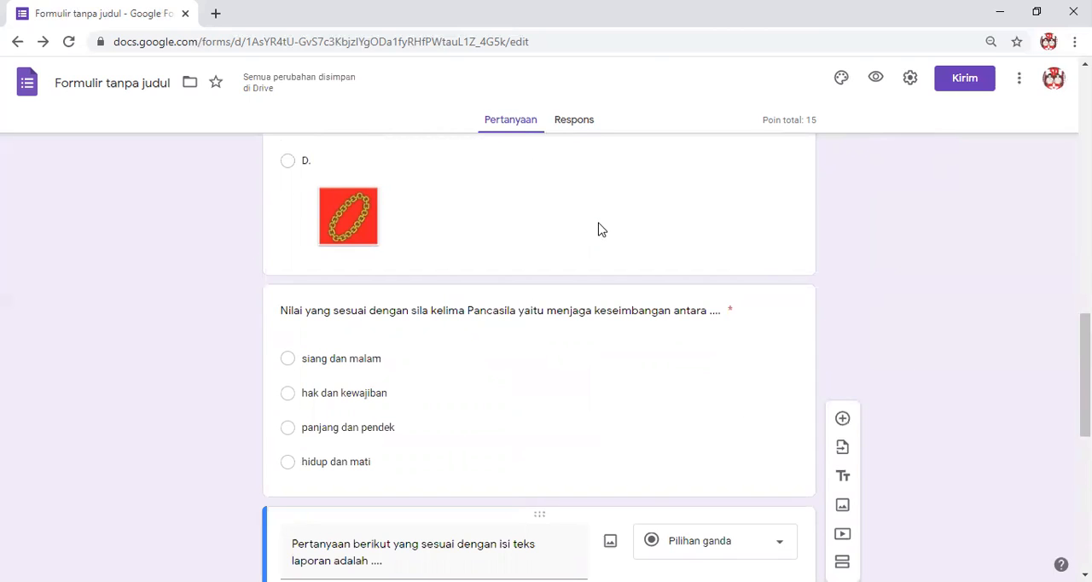
View the form's responses page and its spreadsheet option, and return to the questions.
{"action": "left_click", "coordinate": [576, 122]}
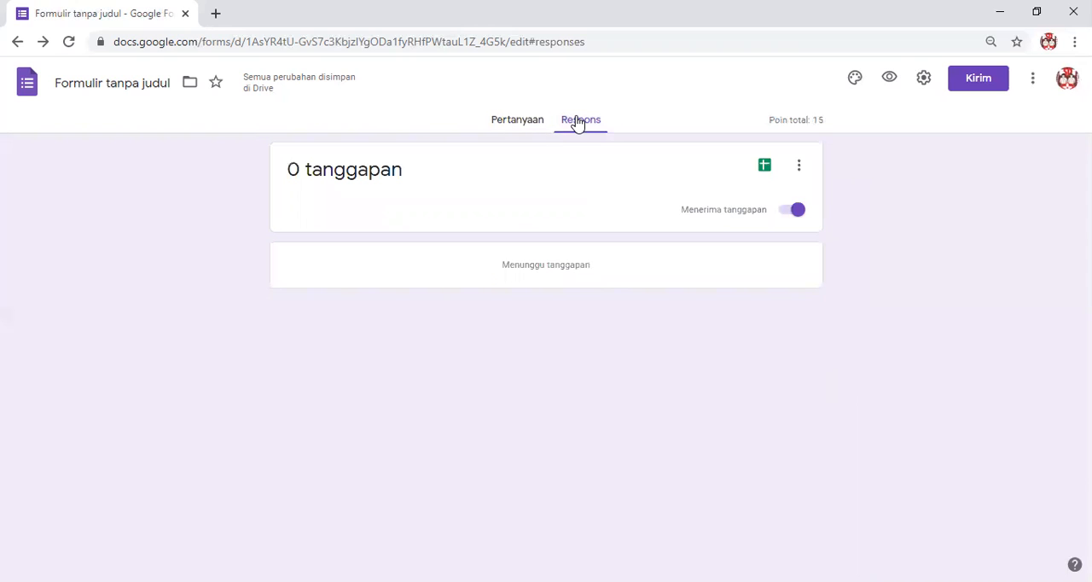
{"action": "left_click", "coordinate": [763, 169]}
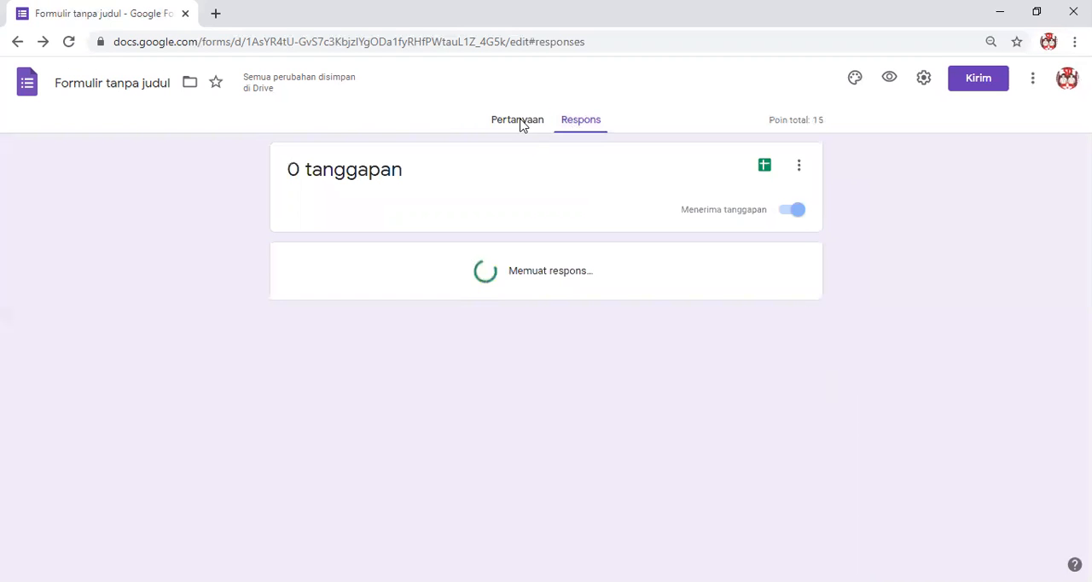
{"action": "left_click", "coordinate": [510, 124]}
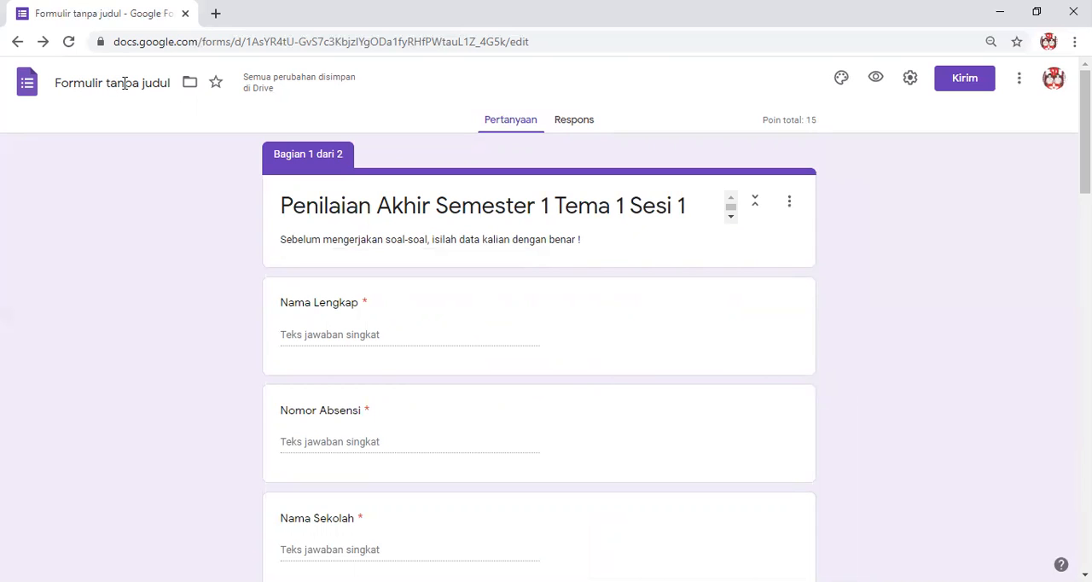
Rename the untitled form file to match its heading, "Penilaian Akhir Semester 1 Tema 1 Sesi 1 Kelas 6".
{"action": "left_click", "coordinate": [424, 208]}
{"action": "left_click", "coordinate": [1046, 281]}
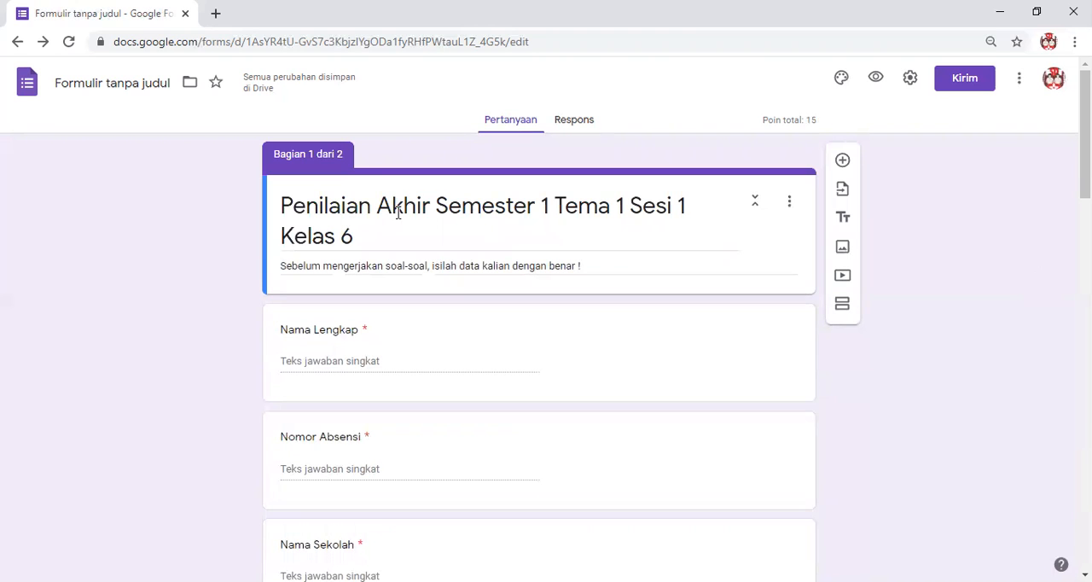
{"action": "triple_click", "coordinate": [348, 216]}
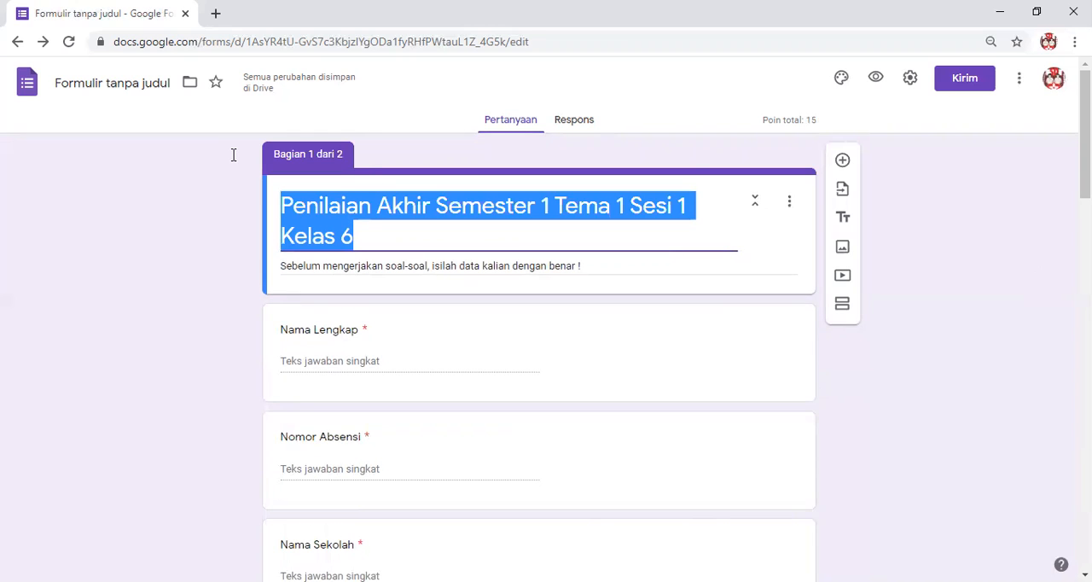
{"action": "left_click", "coordinate": [118, 83]}
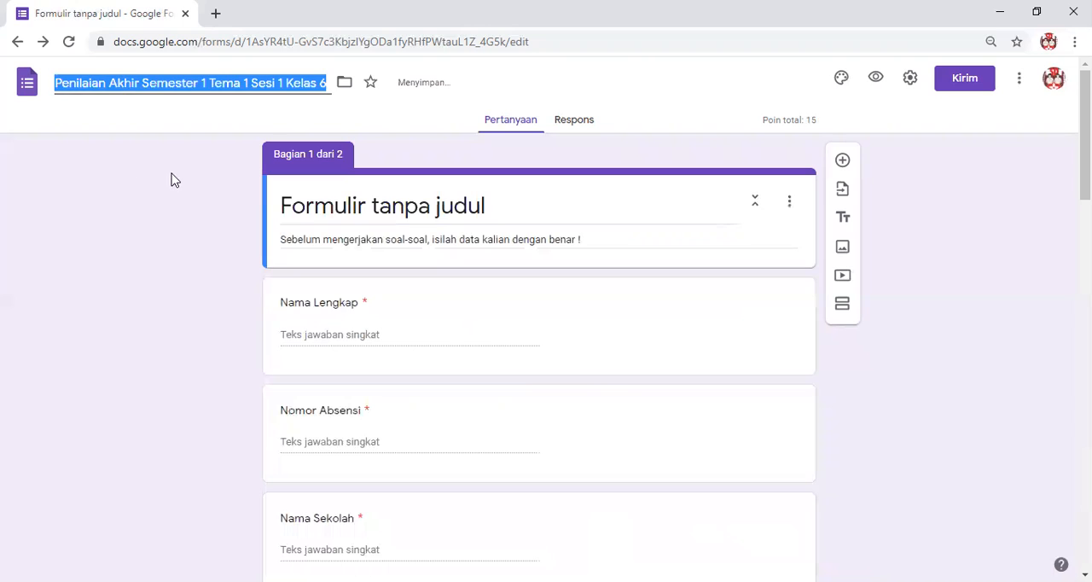
{"action": "left_click", "coordinate": [122, 189]}
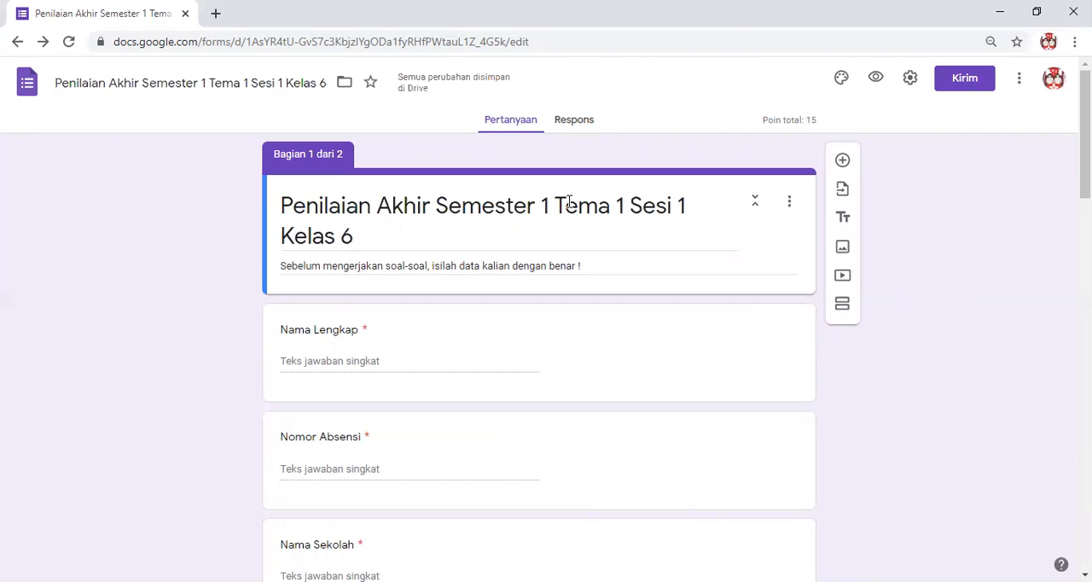
Create a new spreadsheet for the form's responses and return to the form's questions.
{"action": "left_click", "coordinate": [577, 124]}
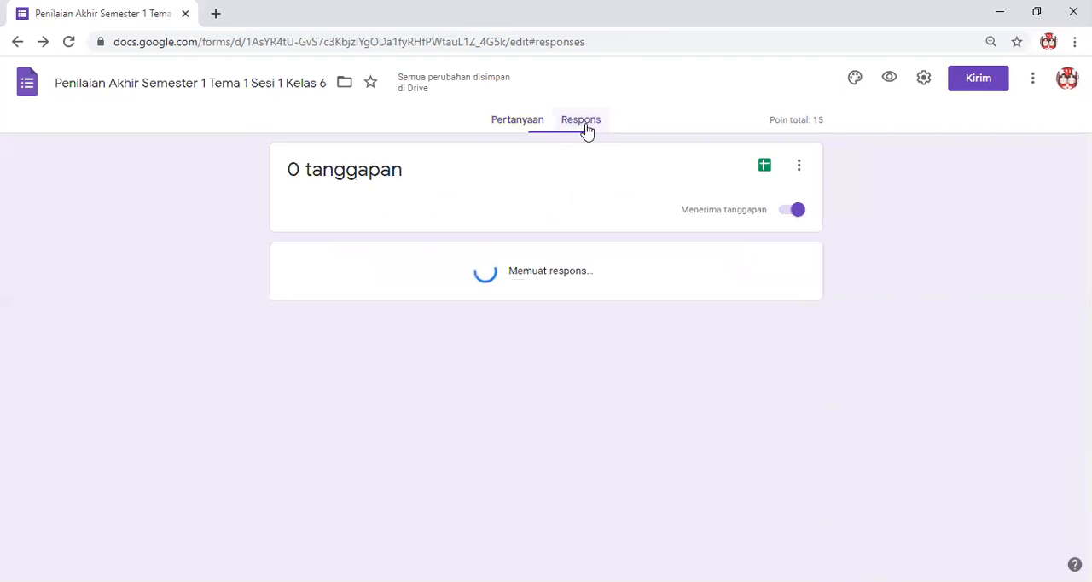
{"action": "left_click", "coordinate": [764, 166]}
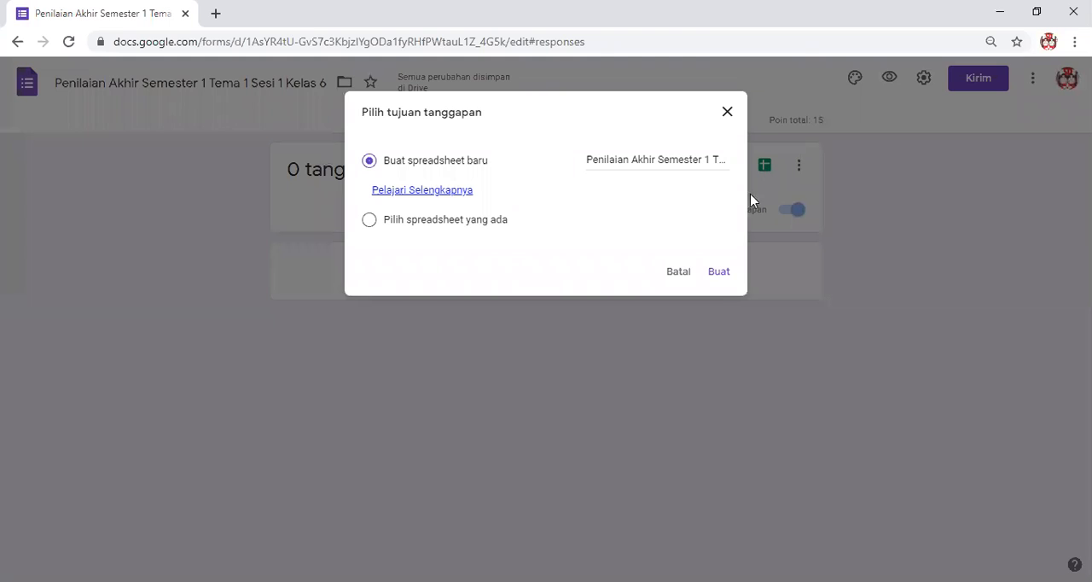
{"action": "left_click", "coordinate": [716, 281]}
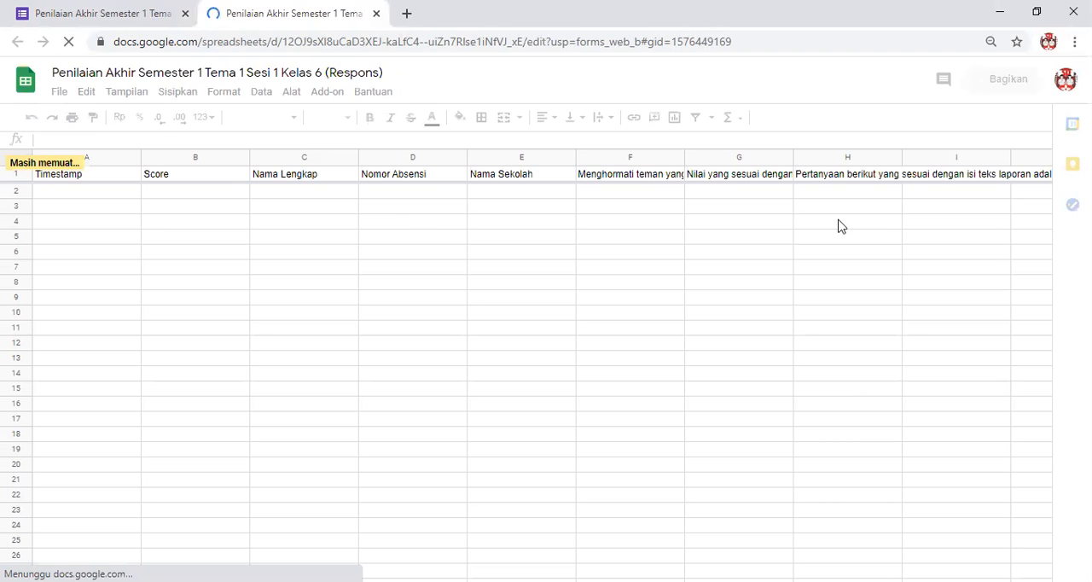
{"action": "left_click", "coordinate": [149, 12]}
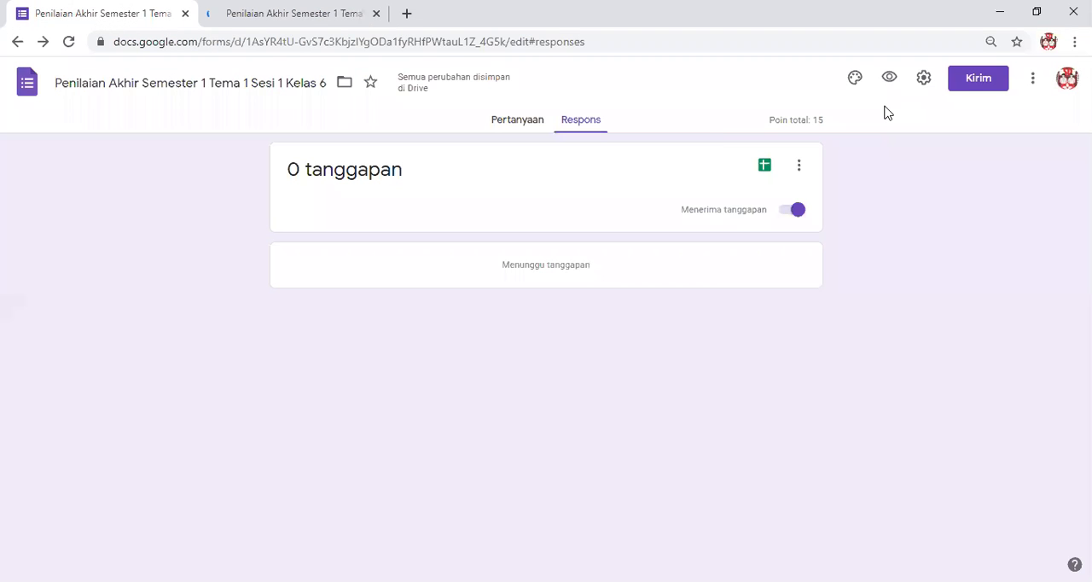
{"action": "left_click", "coordinate": [512, 122]}
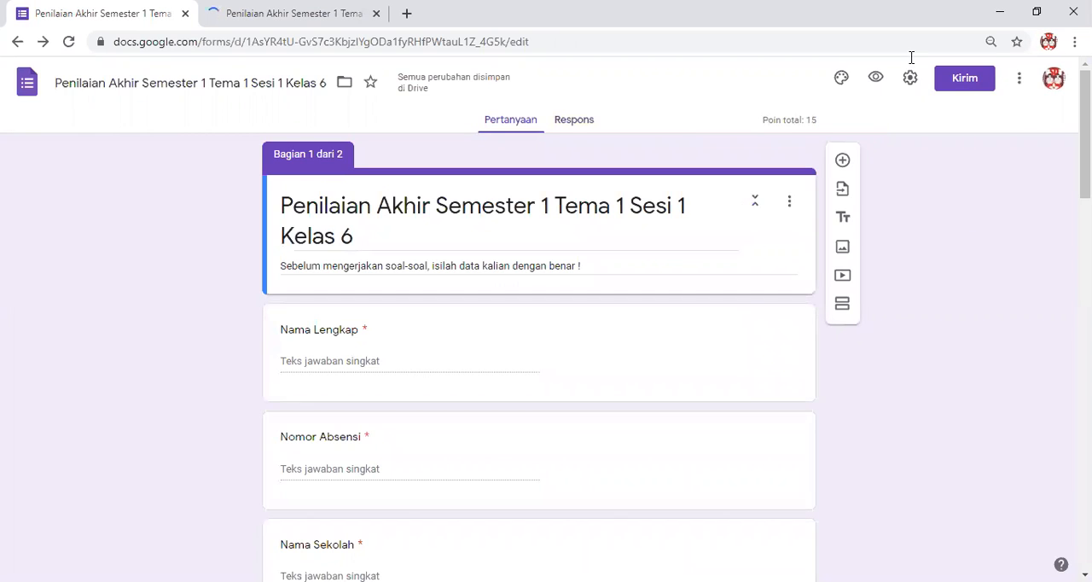
Browse the ready-made header images for the form theme in the Kantor dan Sekolah category.
{"action": "left_click", "coordinate": [842, 80]}
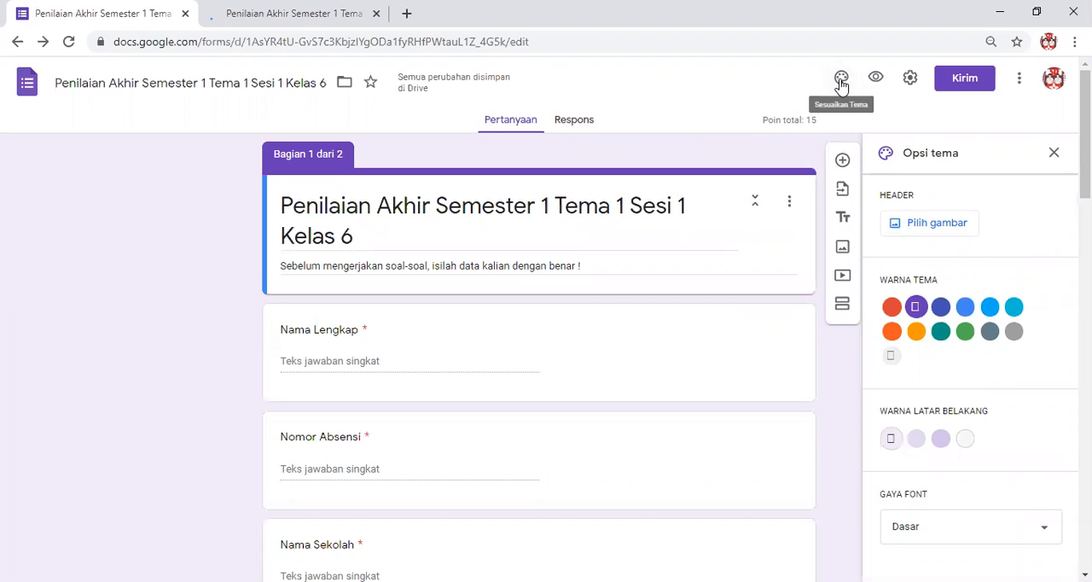
{"action": "left_click", "coordinate": [935, 226]}
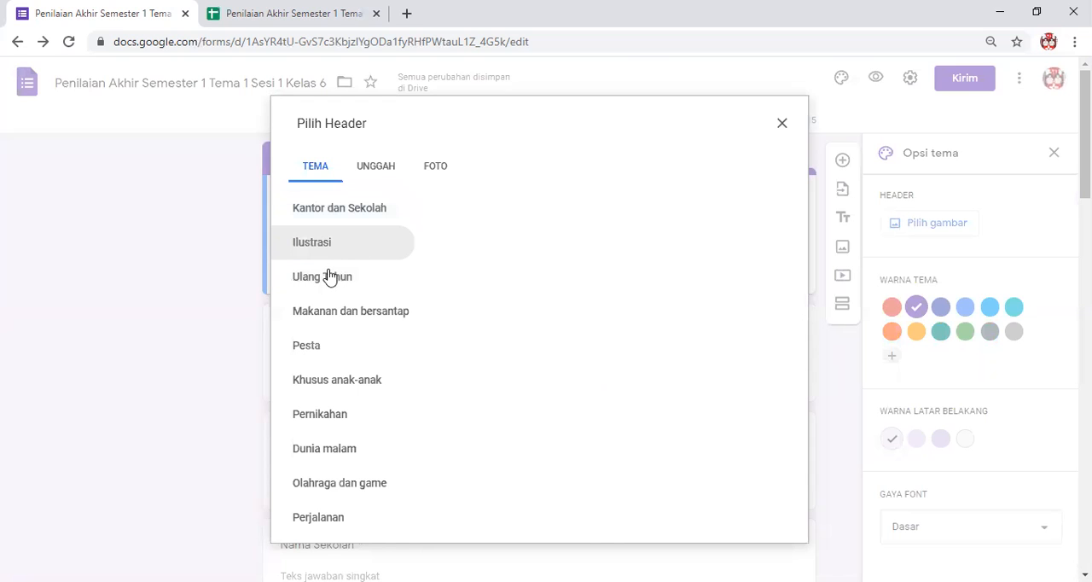
{"action": "left_click", "coordinate": [357, 208]}
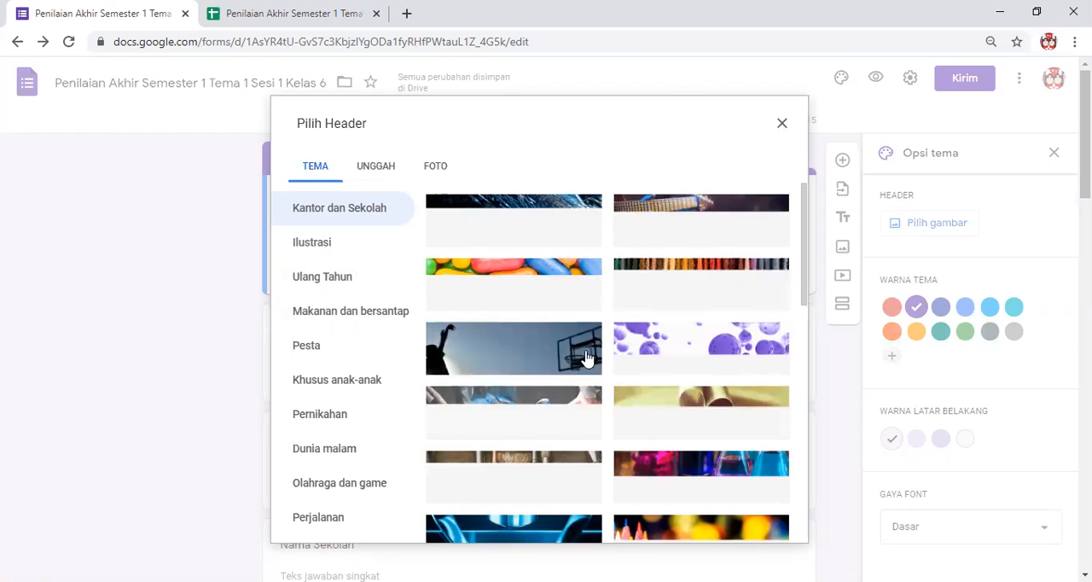
{"action": "scroll", "coordinate": [586, 354], "scroll_direction": "down", "scroll_amount": 2}
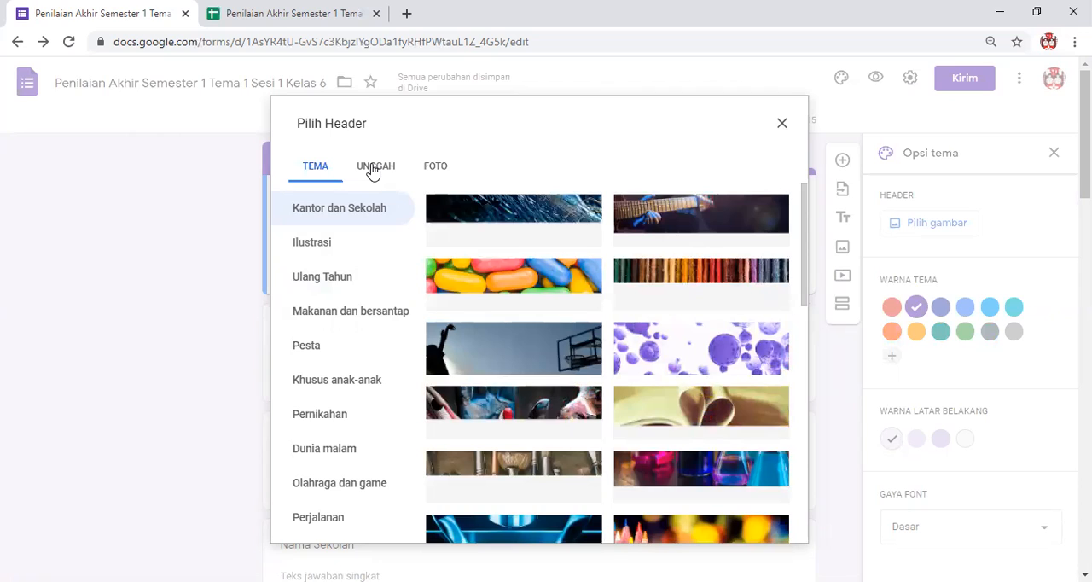
Upload the QQ image from the Gambar folder as the form's header picture.
{"action": "left_click", "coordinate": [373, 170]}
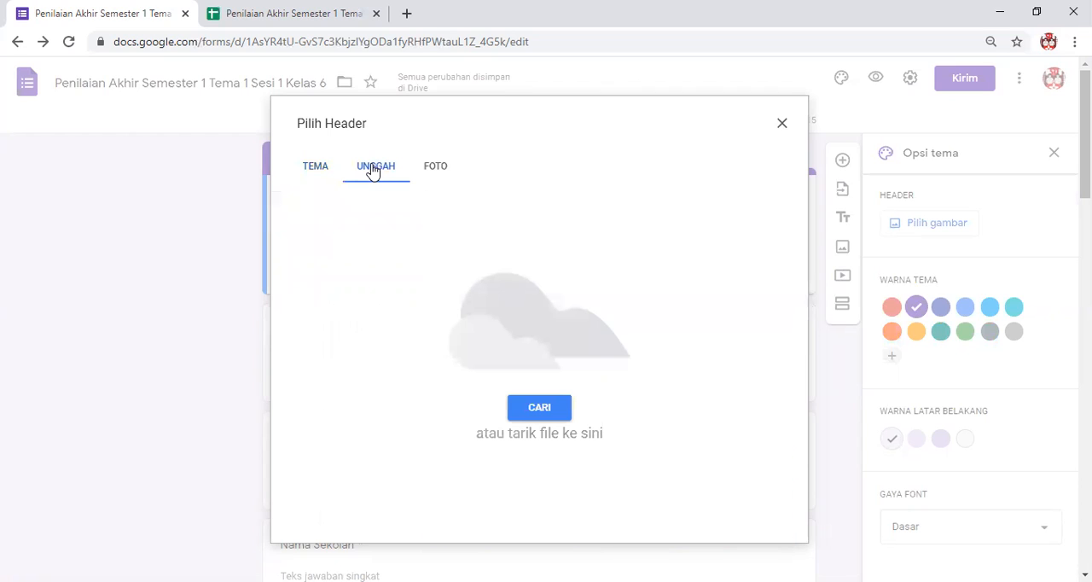
{"action": "left_click", "coordinate": [551, 412]}
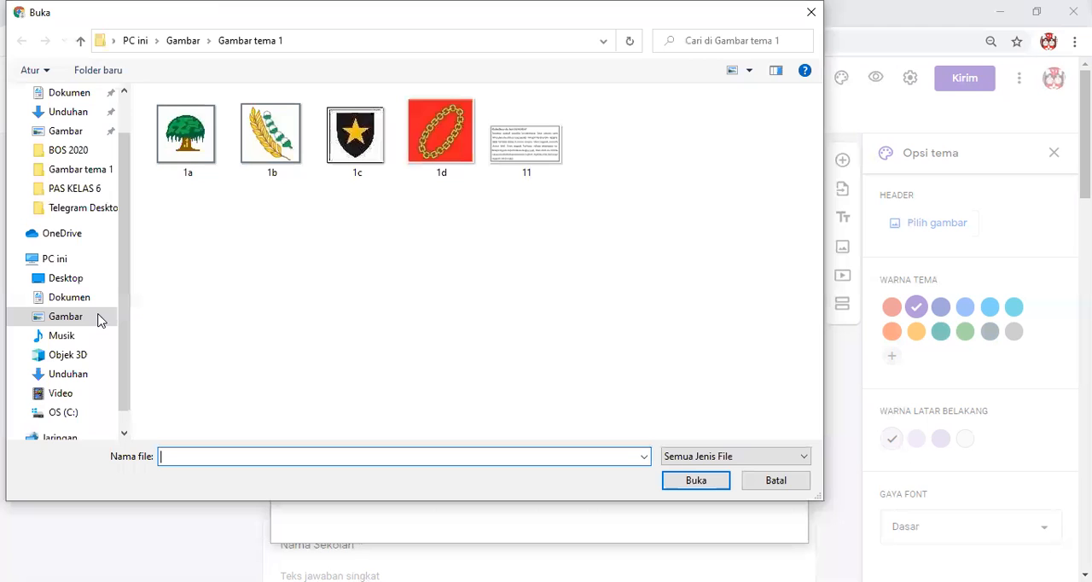
{"action": "left_click", "coordinate": [65, 316]}
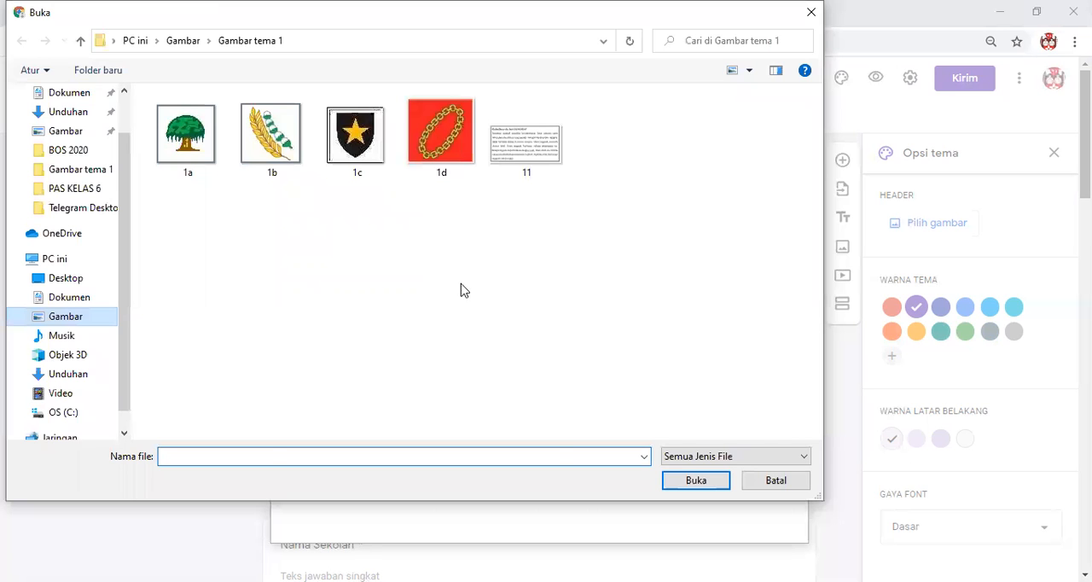
{"action": "scroll", "coordinate": [532, 304], "scroll_direction": "down", "scroll_amount": 5}
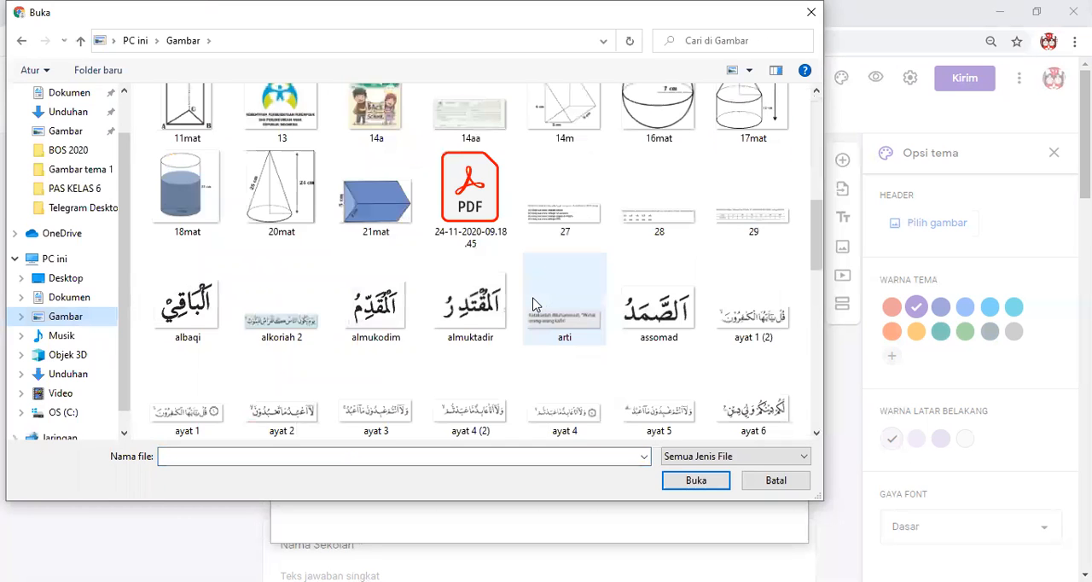
{"action": "scroll", "coordinate": [536, 305], "scroll_direction": "down", "scroll_amount": 5}
{"action": "scroll", "coordinate": [535, 306], "scroll_direction": "down", "scroll_amount": 3}
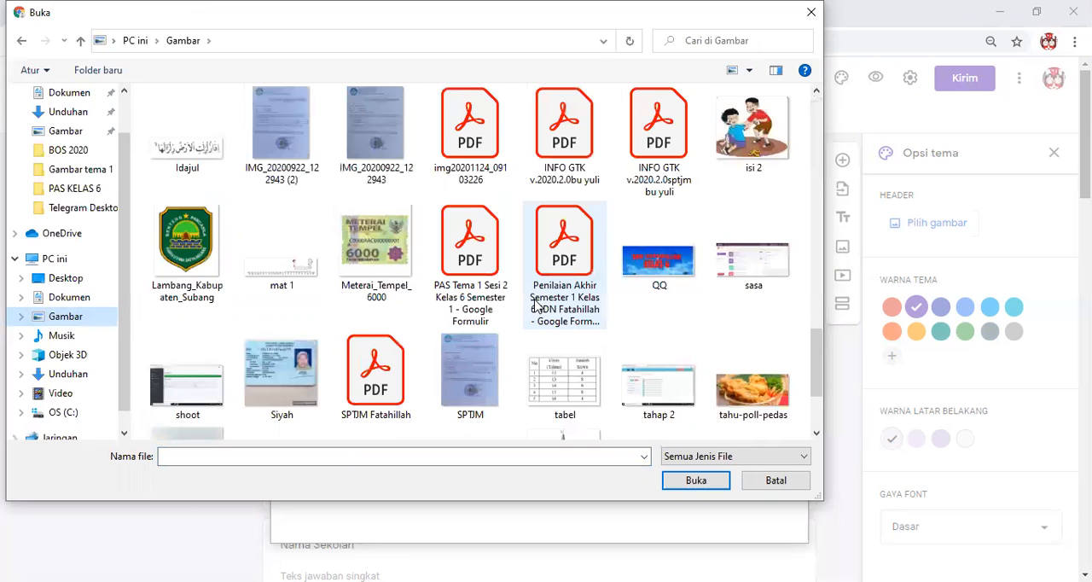
{"action": "scroll", "coordinate": [620, 334], "scroll_direction": "up", "scroll_amount": 3}
{"action": "scroll", "coordinate": [677, 314], "scroll_direction": "down", "scroll_amount": 3}
{"action": "left_click", "coordinate": [660, 264]}
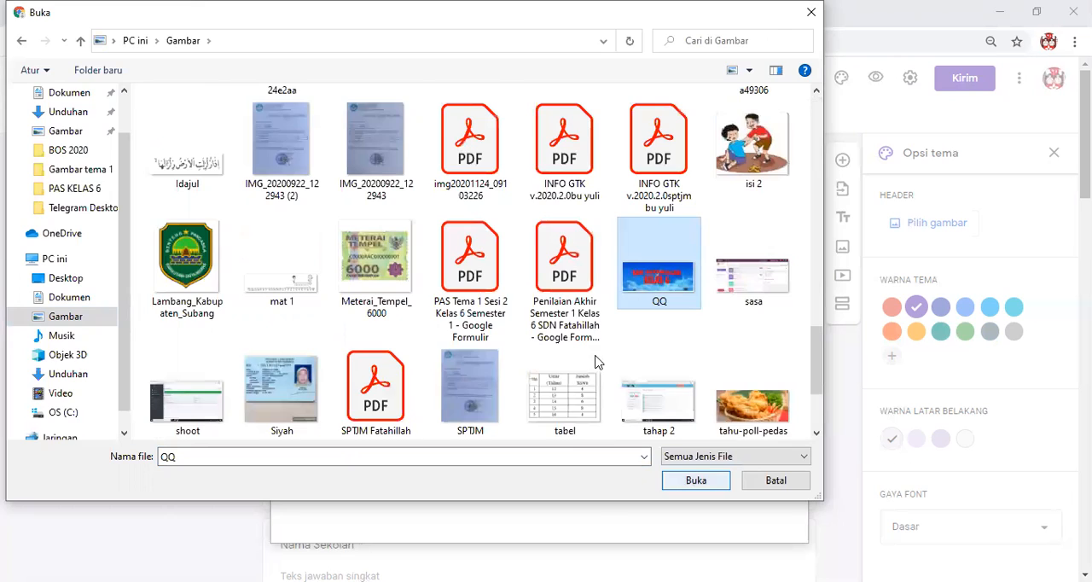
{"action": "key", "text": "Return"}
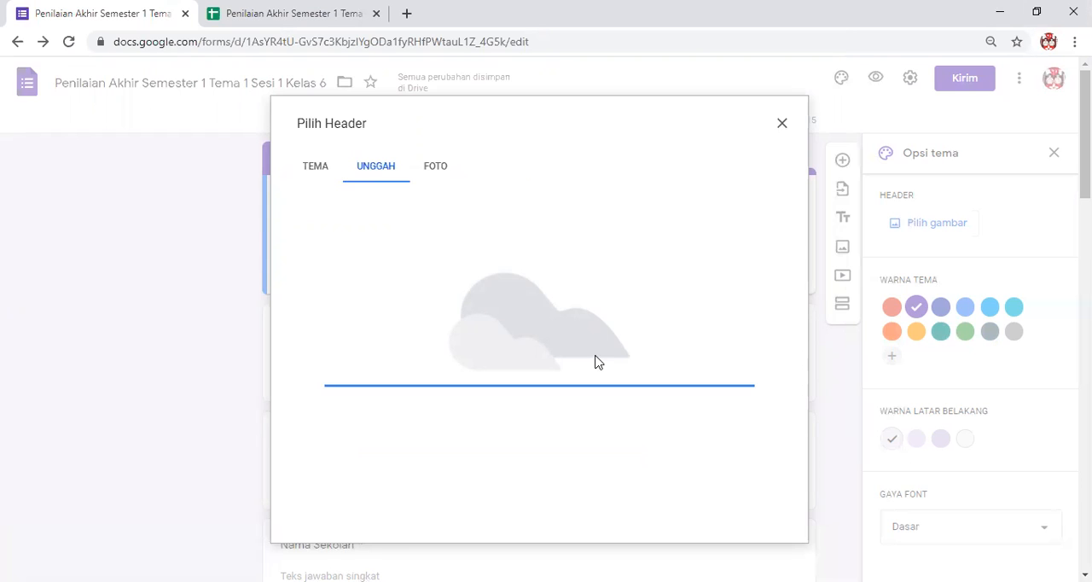
Adjust the crop area of the uploaded image, apply it as the form header and close the theme options.
{"action": "left_click_drag", "start_coordinate": [564, 339], "coordinate": [554, 328]}
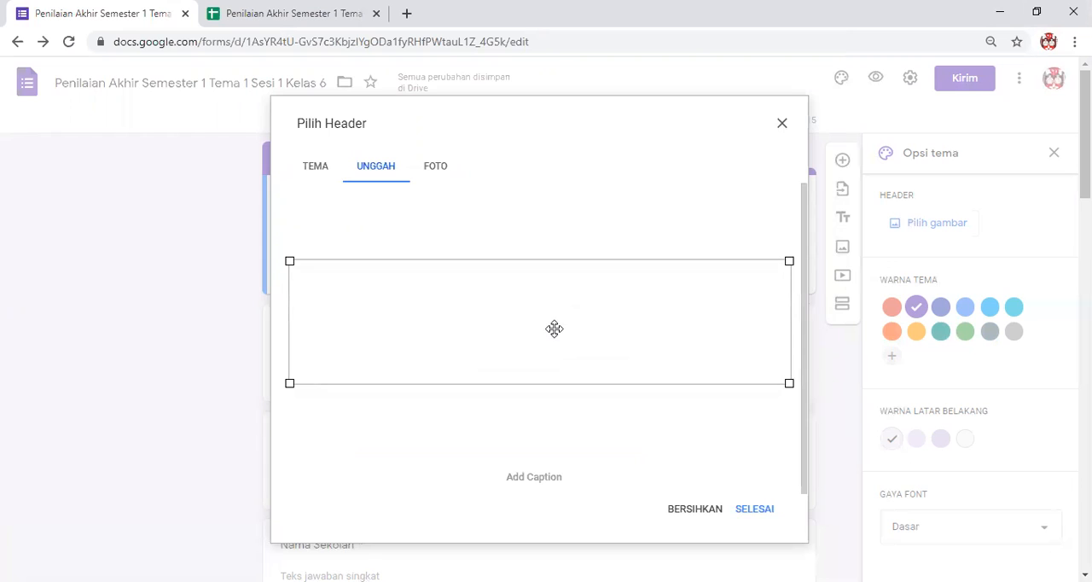
{"action": "left_click", "coordinate": [749, 509]}
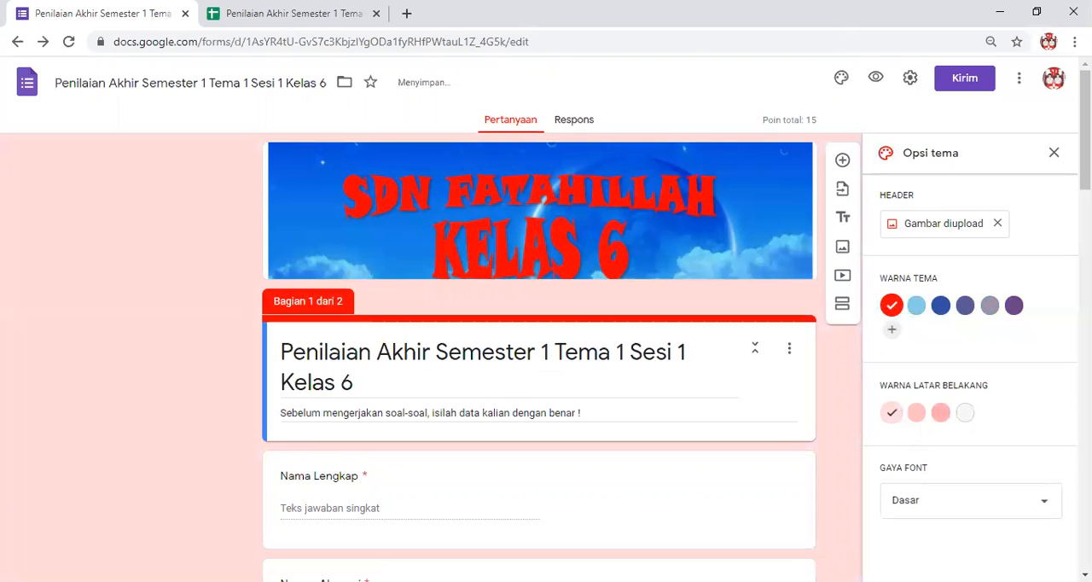
{"action": "left_click", "coordinate": [1054, 154]}
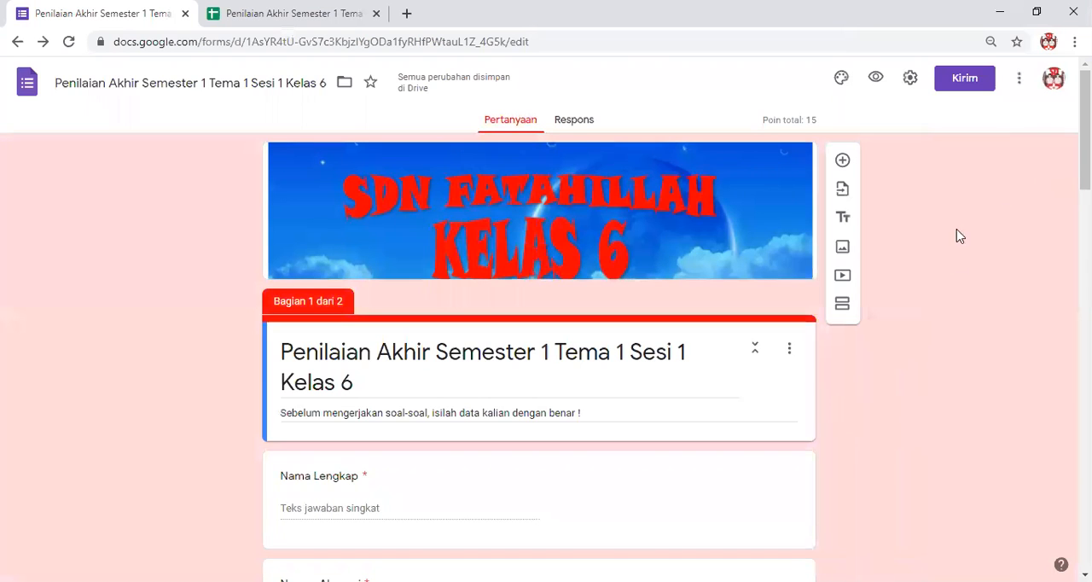
Look over the form's header, student data fields and section layout in the new theme.
{"action": "scroll", "coordinate": [529, 320], "scroll_direction": "down", "scroll_amount": 4}
{"action": "scroll", "coordinate": [538, 332], "scroll_direction": "down", "scroll_amount": 1}
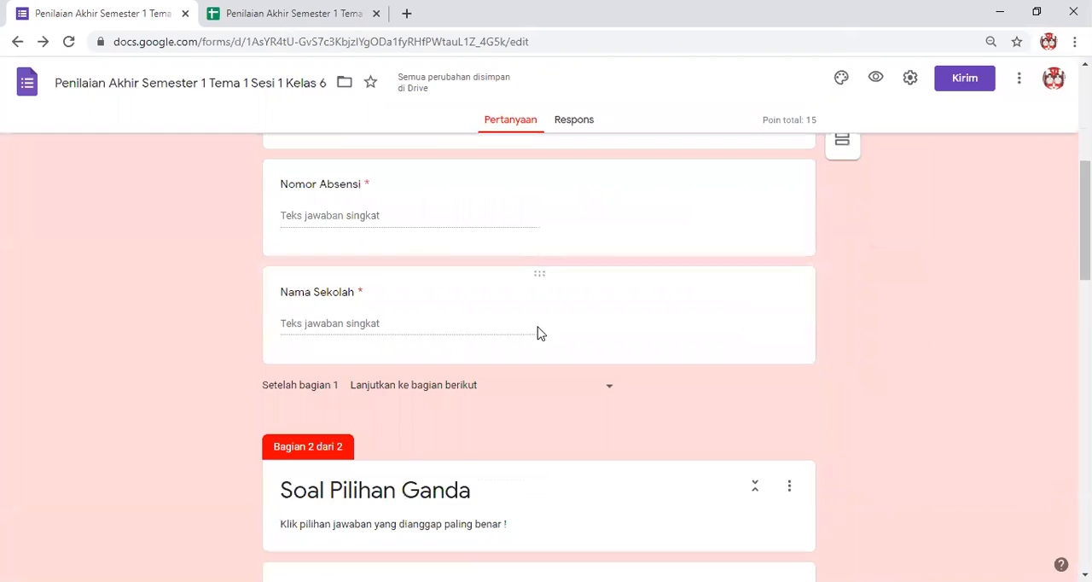
{"action": "scroll", "coordinate": [539, 327], "scroll_direction": "up", "scroll_amount": 1}
{"action": "scroll", "coordinate": [538, 325], "scroll_direction": "up", "scroll_amount": 3}
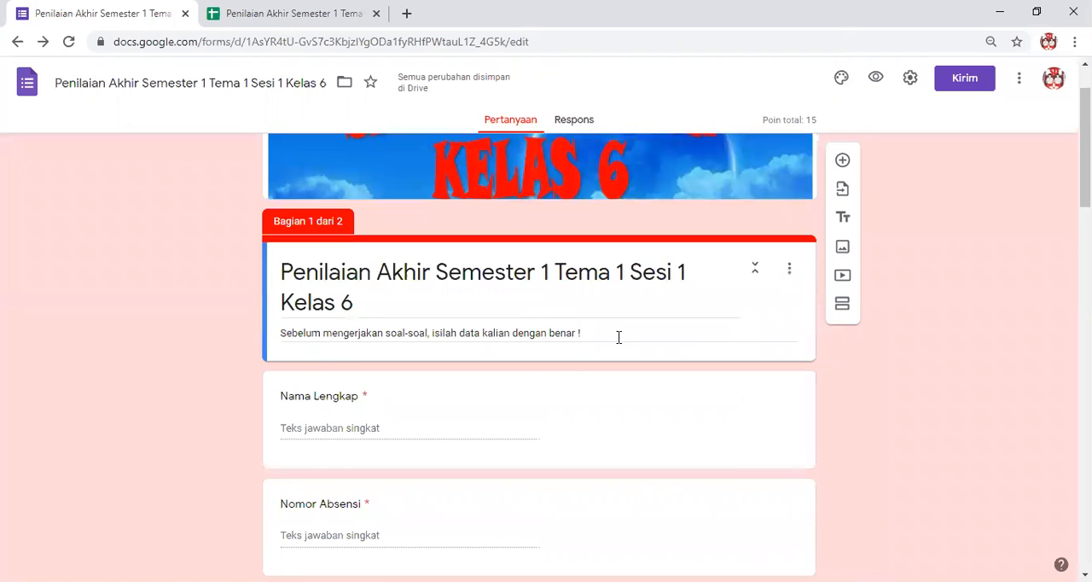
{"action": "scroll", "coordinate": [534, 379], "scroll_direction": "up", "scroll_amount": 1}
{"action": "scroll", "coordinate": [538, 382], "scroll_direction": "down", "scroll_amount": 3}
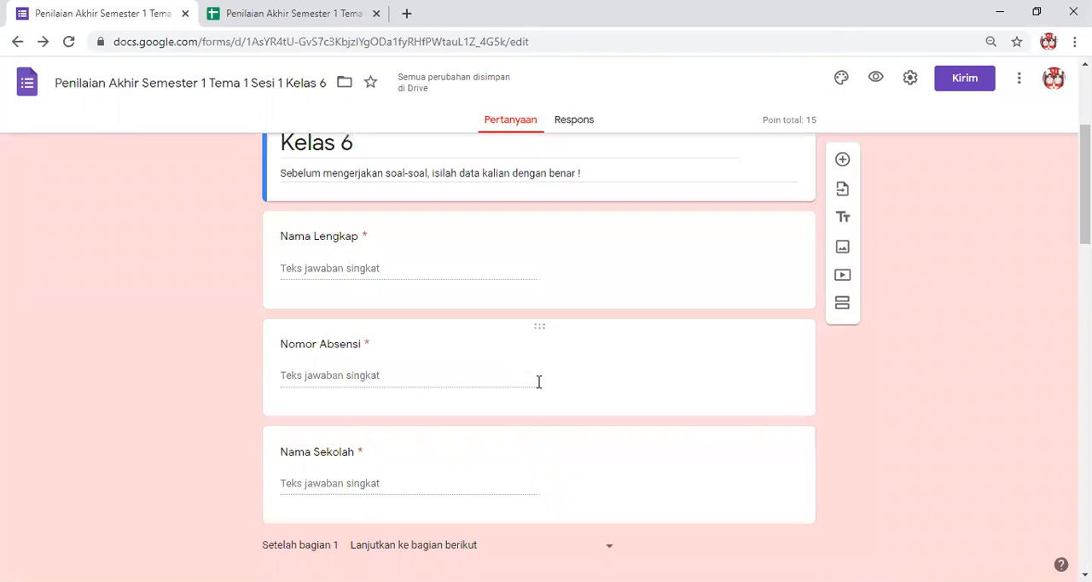
{"action": "scroll", "coordinate": [538, 382], "scroll_direction": "up", "scroll_amount": 3}
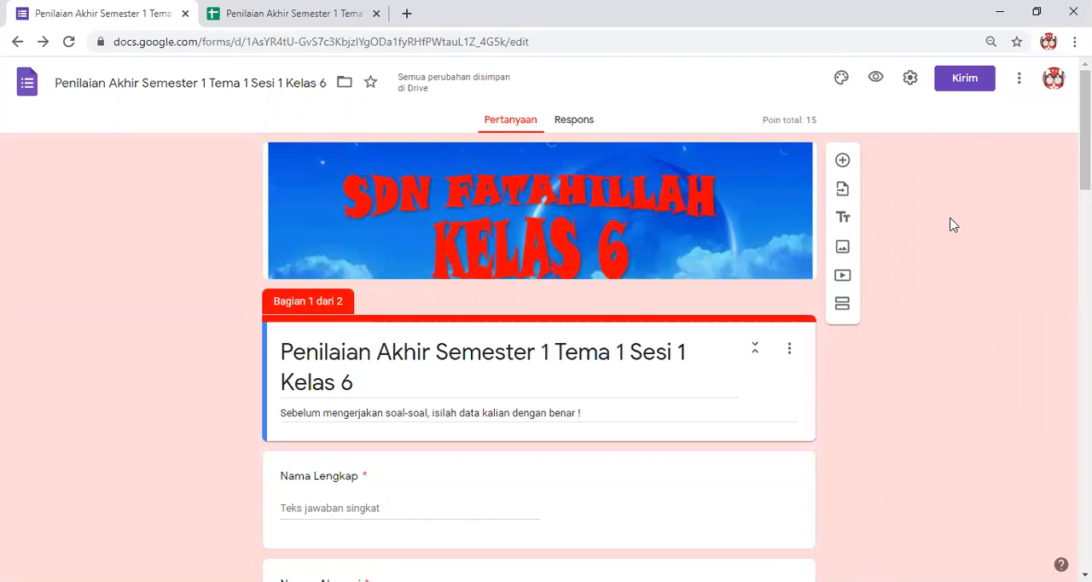
Get the form's link with the shortened URL option and copy it to the clipboard.
{"action": "left_click", "coordinate": [959, 90]}
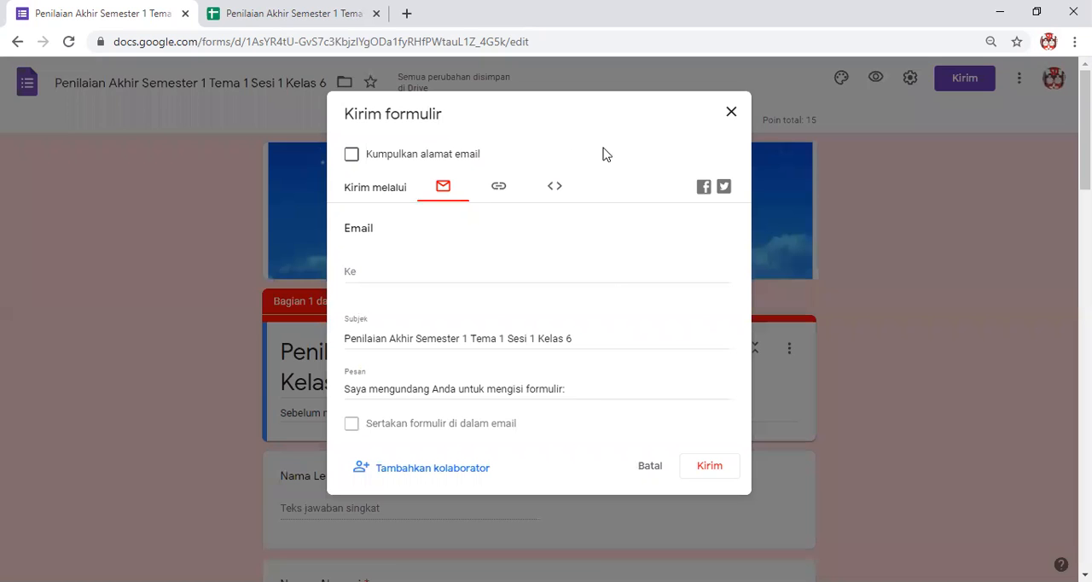
{"action": "left_click", "coordinate": [500, 188]}
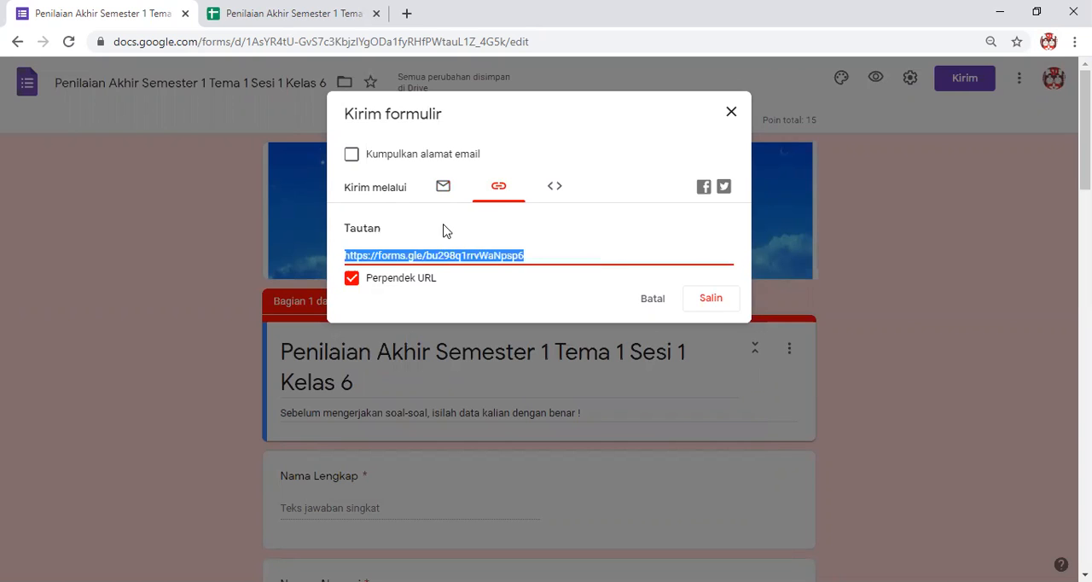
{"action": "left_click", "coordinate": [704, 302]}
{"action": "left_click", "coordinate": [710, 304]}
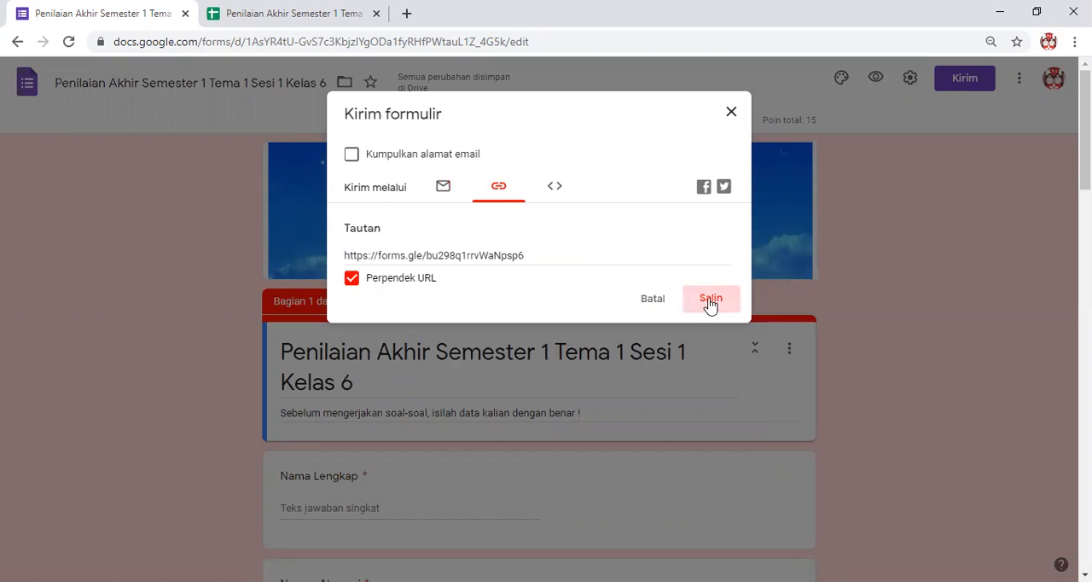
Try to open WhatsApp Web in a new browser tab and retry its phone connection.
{"action": "left_click", "coordinate": [407, 15]}
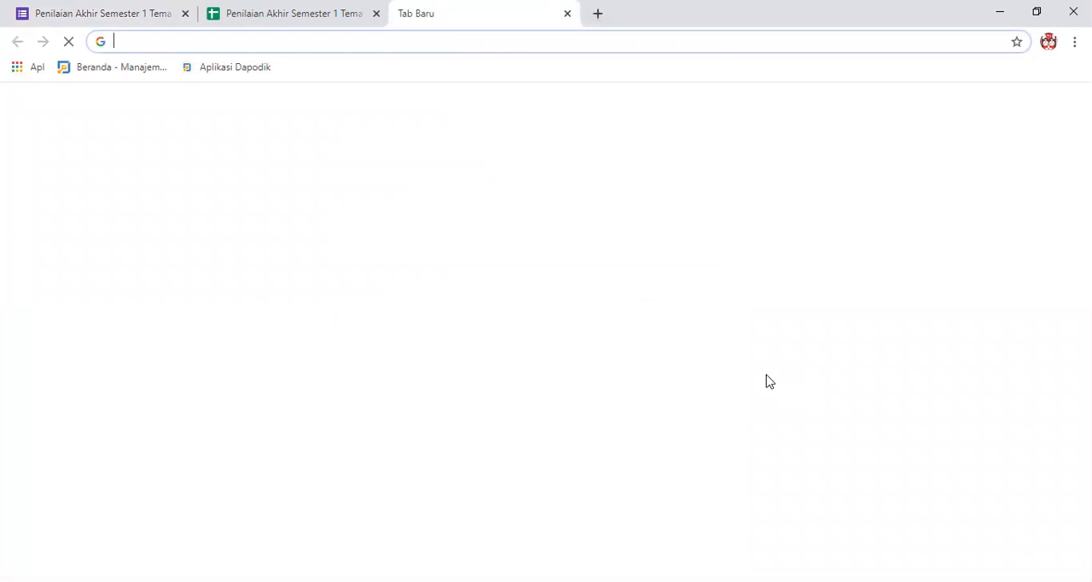
{"action": "type", "text": "web.whatsapp.com"}
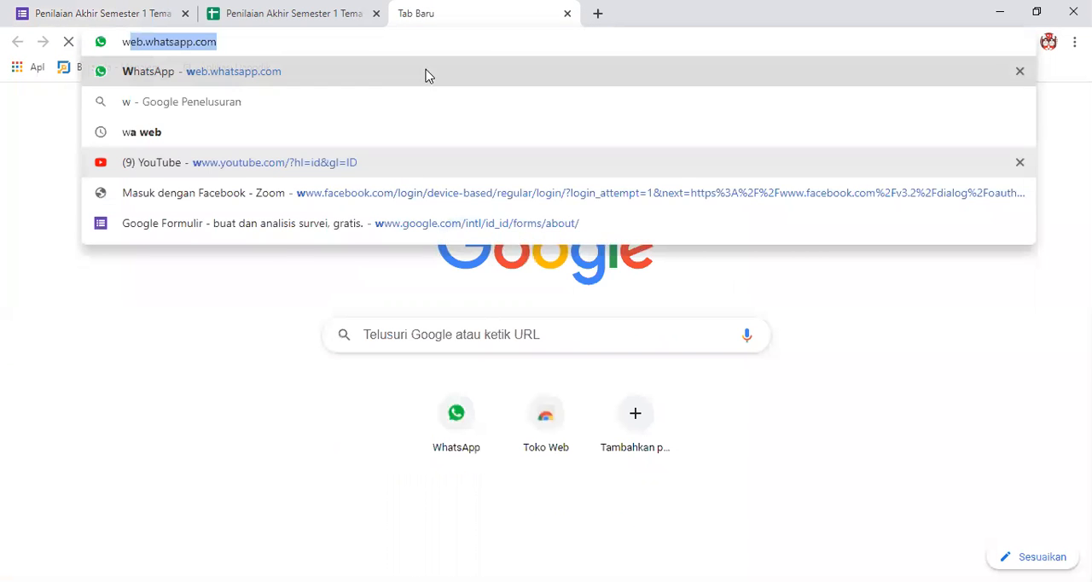
{"action": "key", "text": "Return"}
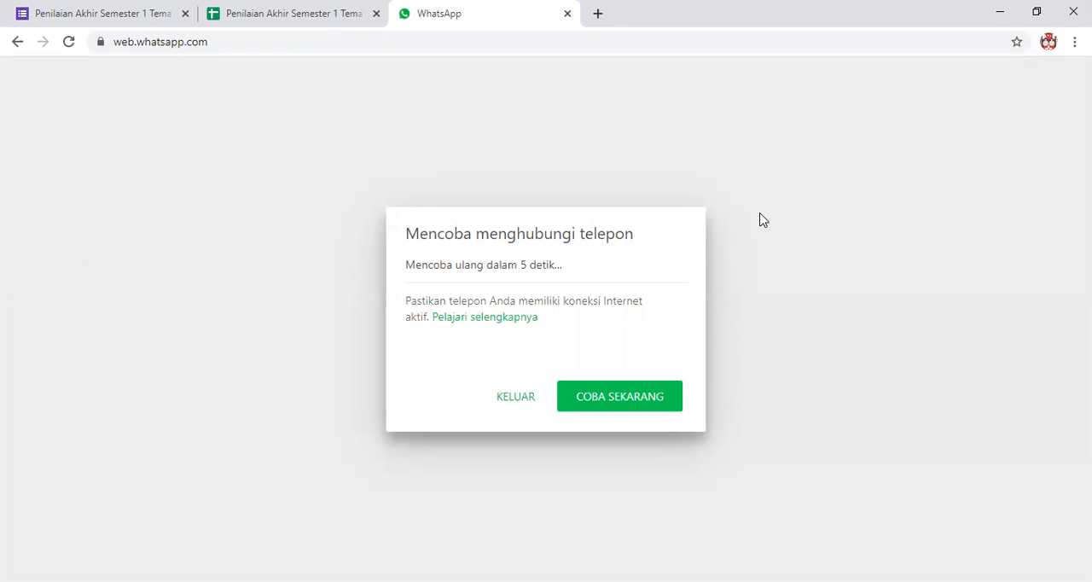
{"action": "left_click", "coordinate": [623, 403]}
{"action": "left_click", "coordinate": [567, 15]}
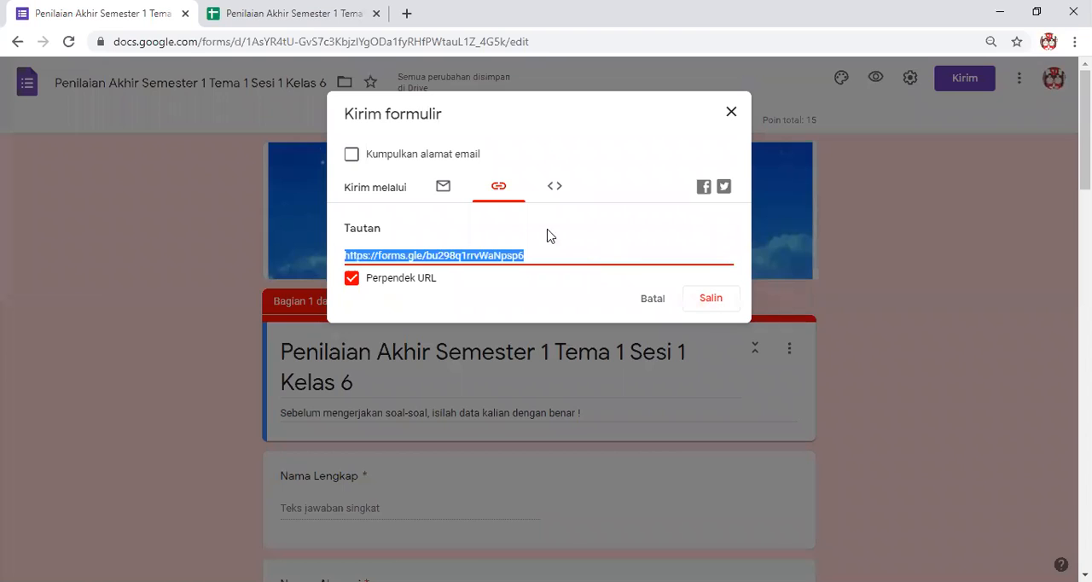
Copy the form's link again and make another attempt at opening WhatsApp Web in a new browser tab.
{"action": "left_click", "coordinate": [707, 304]}
{"action": "left_click", "coordinate": [706, 304]}
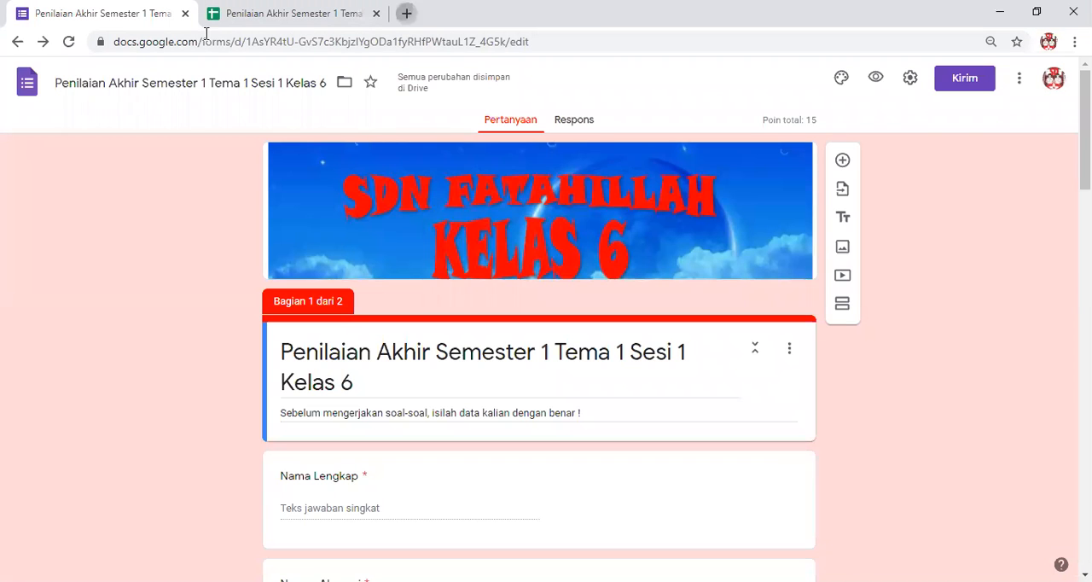
{"action": "left_click", "coordinate": [406, 13]}
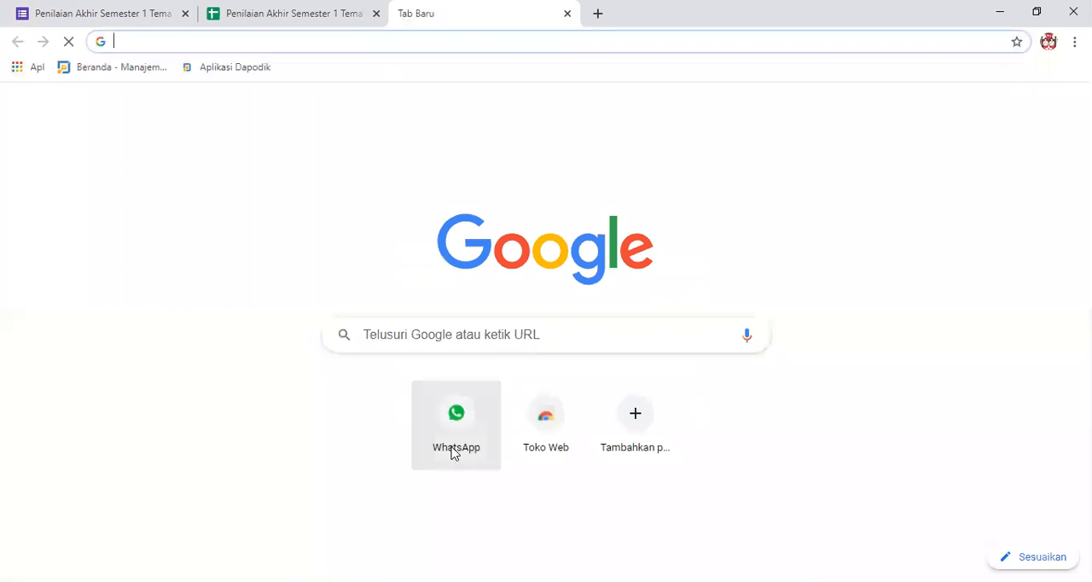
{"action": "left_click", "coordinate": [453, 453]}
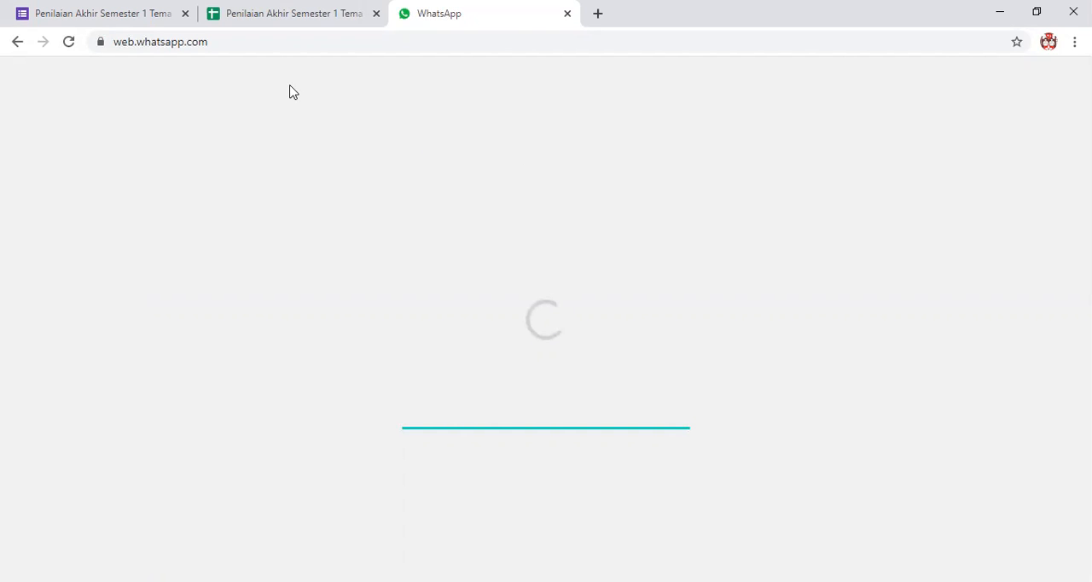
{"action": "left_click", "coordinate": [566, 14]}
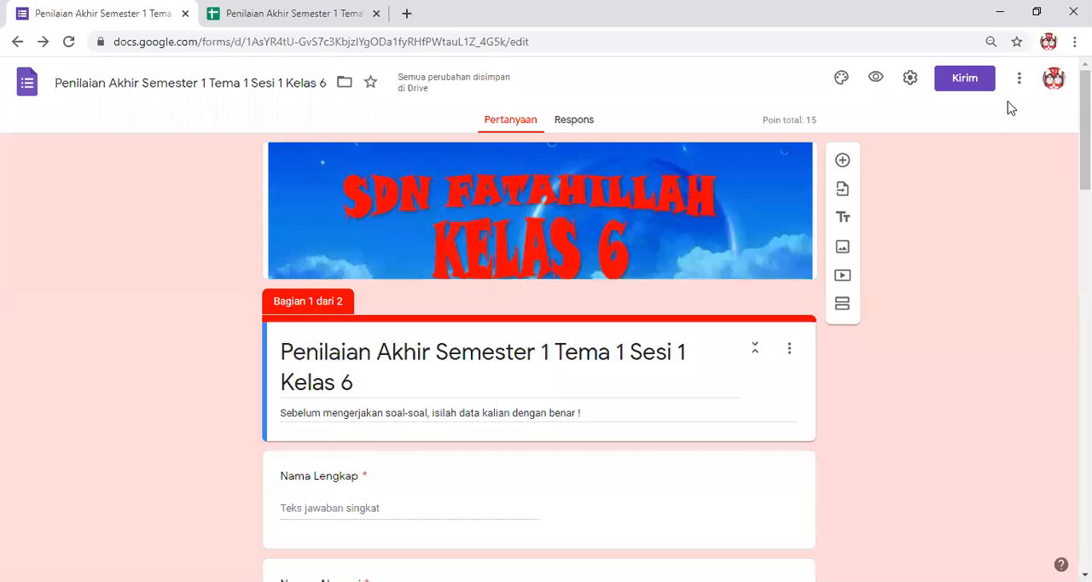
Generate the form's shortened link once more, copy it and close the Kirim formulir dialog.
{"action": "left_click", "coordinate": [949, 91]}
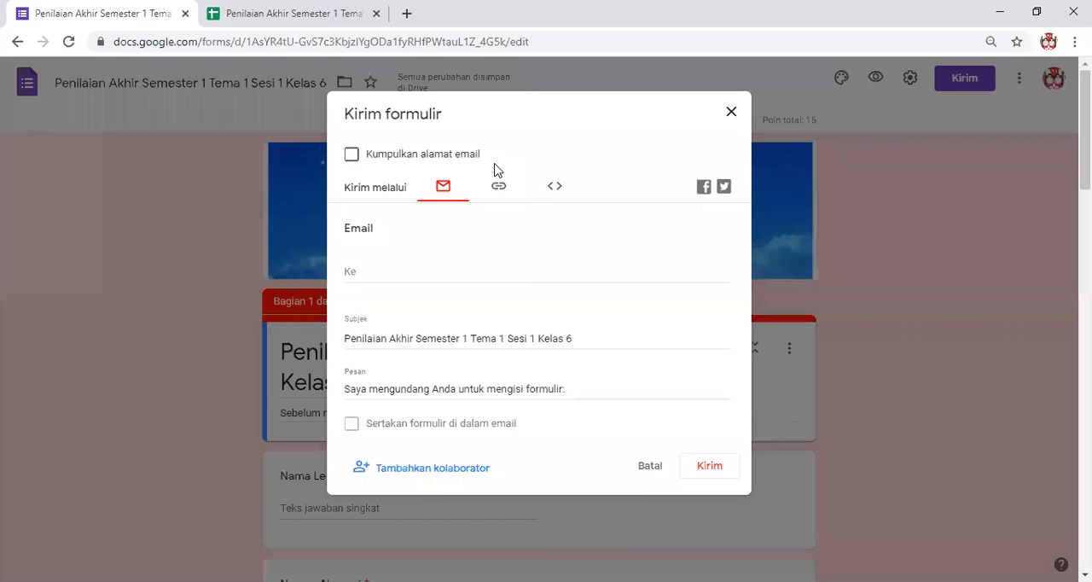
{"action": "left_click", "coordinate": [499, 185]}
{"action": "left_click", "coordinate": [401, 282]}
{"action": "left_click", "coordinate": [711, 298]}
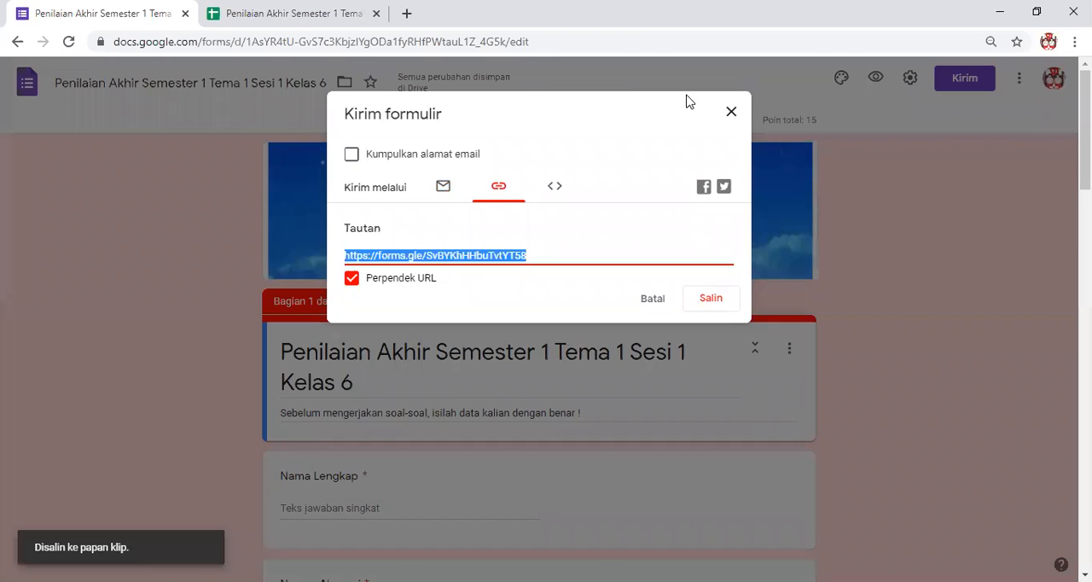
{"action": "left_click", "coordinate": [732, 113]}
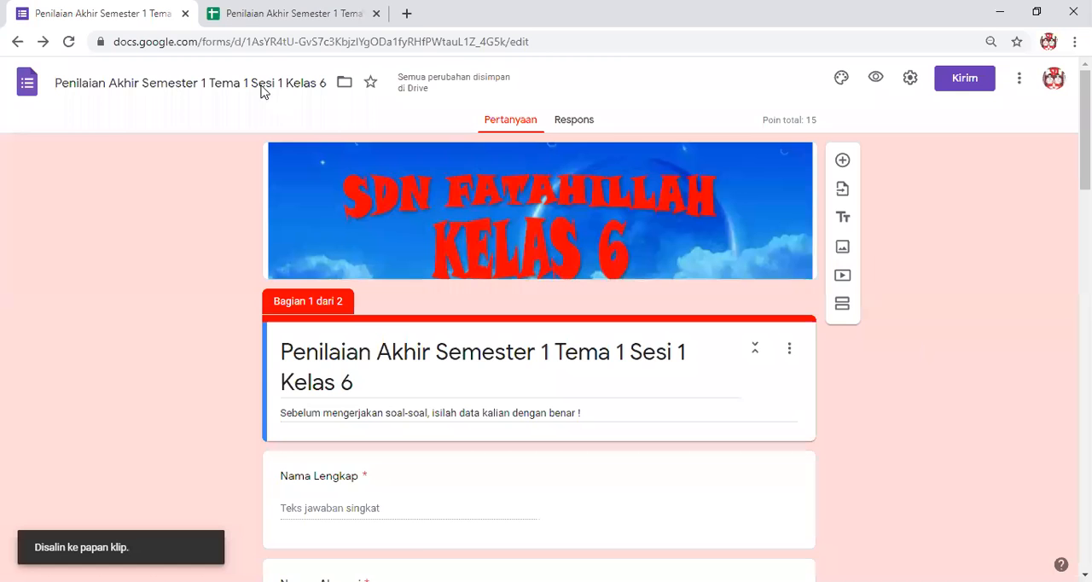
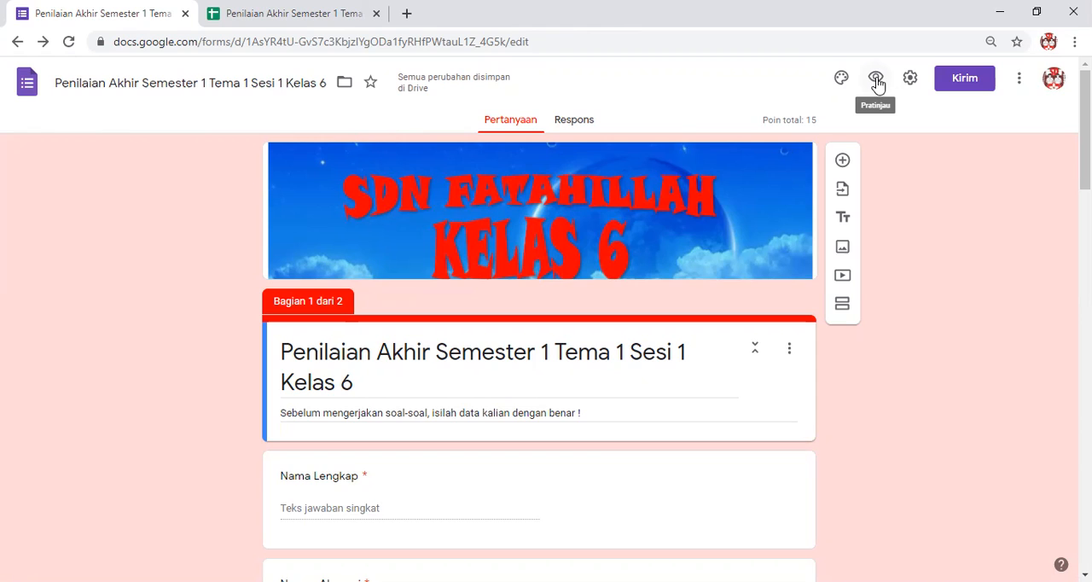
Open the form's preview in a new tab and look over its student data section.
{"action": "left_click", "coordinate": [877, 80]}
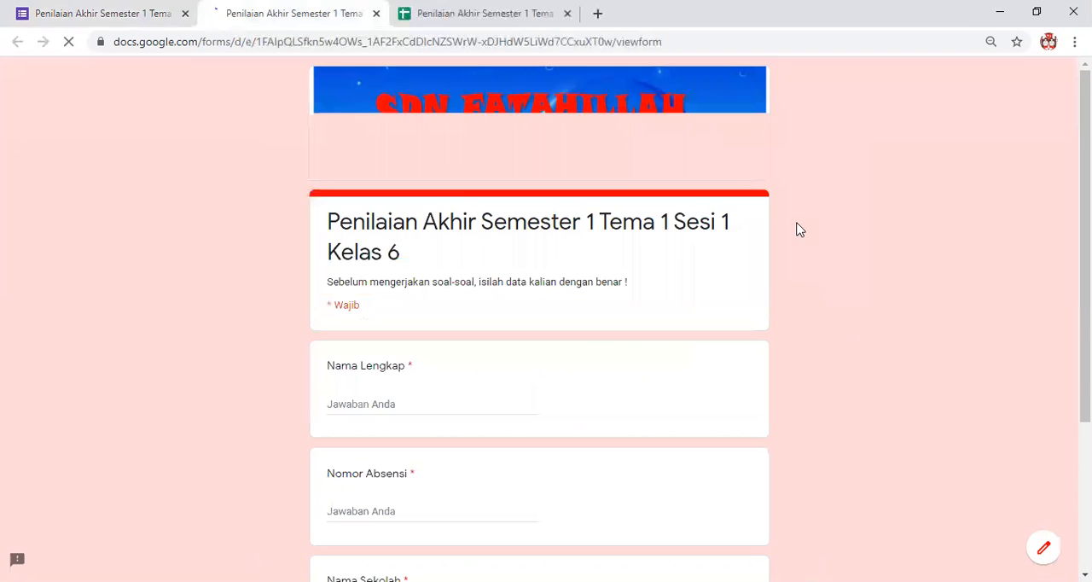
{"action": "scroll", "coordinate": [492, 265], "scroll_direction": "down", "scroll_amount": 3}
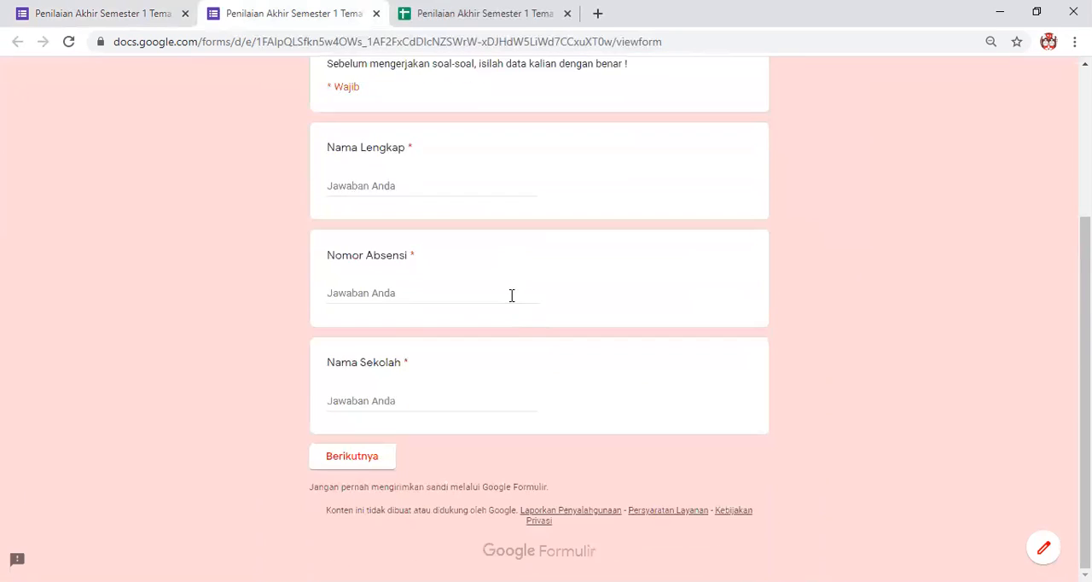
{"action": "scroll", "coordinate": [407, 272], "scroll_direction": "up", "scroll_amount": 3}
{"action": "scroll", "coordinate": [385, 339], "scroll_direction": "down", "scroll_amount": 2}
Fill in the student's full name, attendance number and school name SDN Fatahillah, and continue to the next section.
{"action": "left_click", "coordinate": [359, 246]}
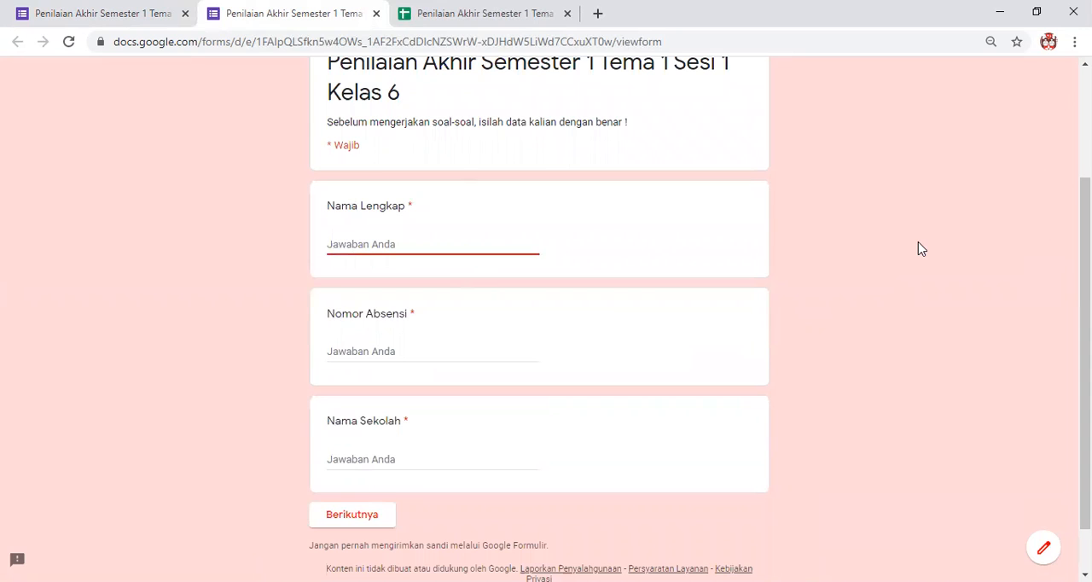
{"action": "type", "text": "Nono"}
{"action": "left_click", "coordinate": [401, 343]}
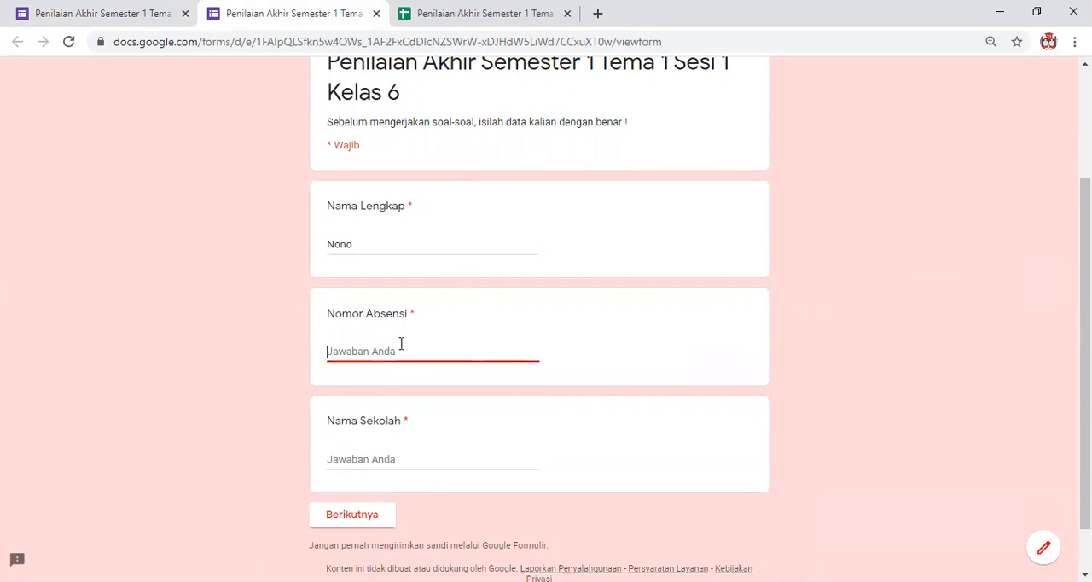
{"action": "type", "text": "23"}
{"action": "left_click", "coordinate": [349, 453]}
{"action": "type", "text": "SDN Fatahillah"}
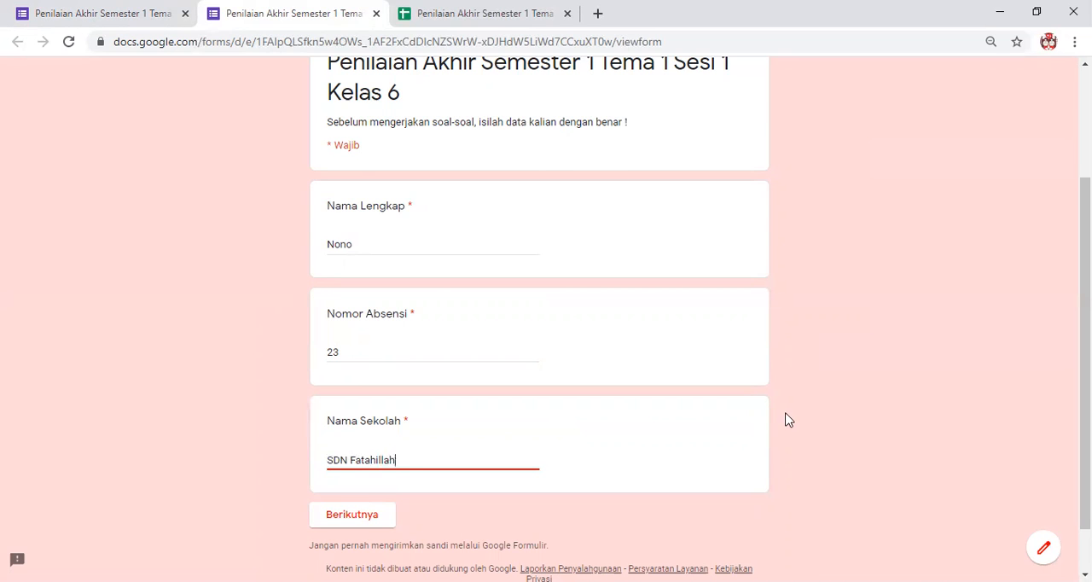
{"action": "scroll", "coordinate": [785, 418], "scroll_direction": "down", "scroll_amount": 1}
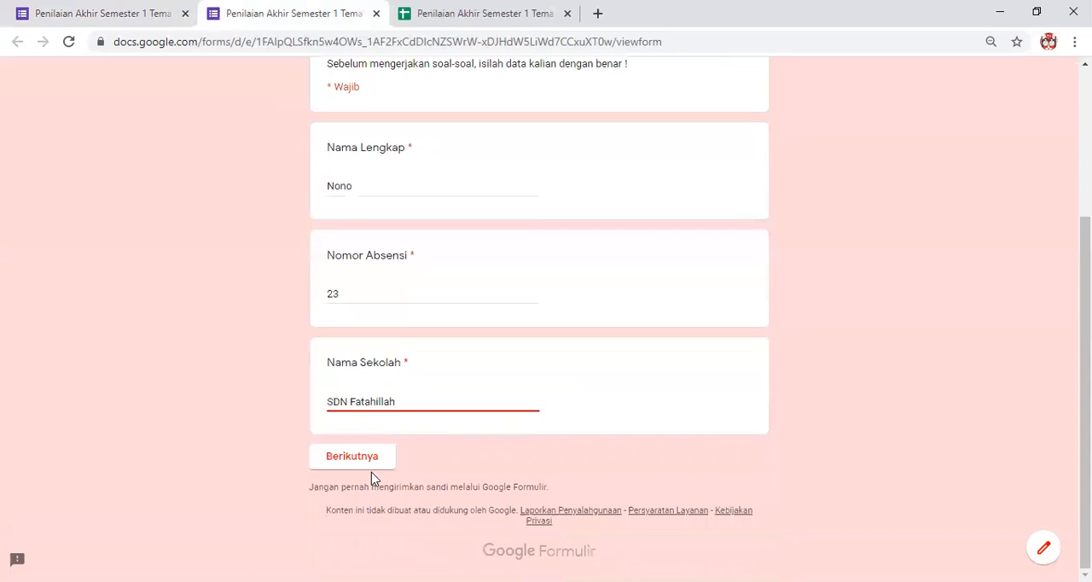
{"action": "left_click", "coordinate": [369, 465]}
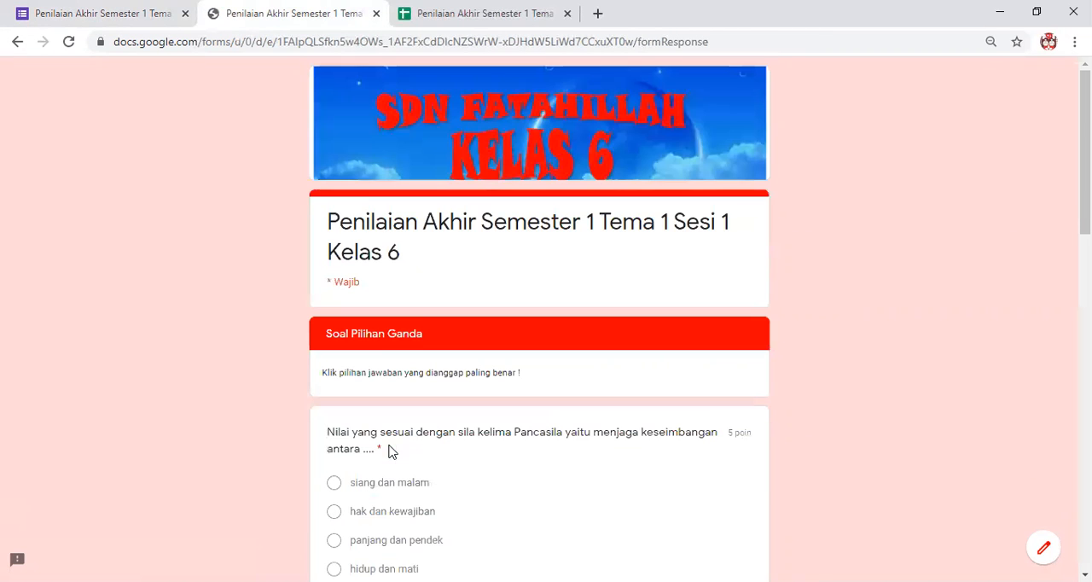
Review the Soal Pilihan Ganda section, checking its questions, answer choices, pictures and points.
{"action": "scroll", "coordinate": [464, 250], "scroll_direction": "down", "scroll_amount": 3}
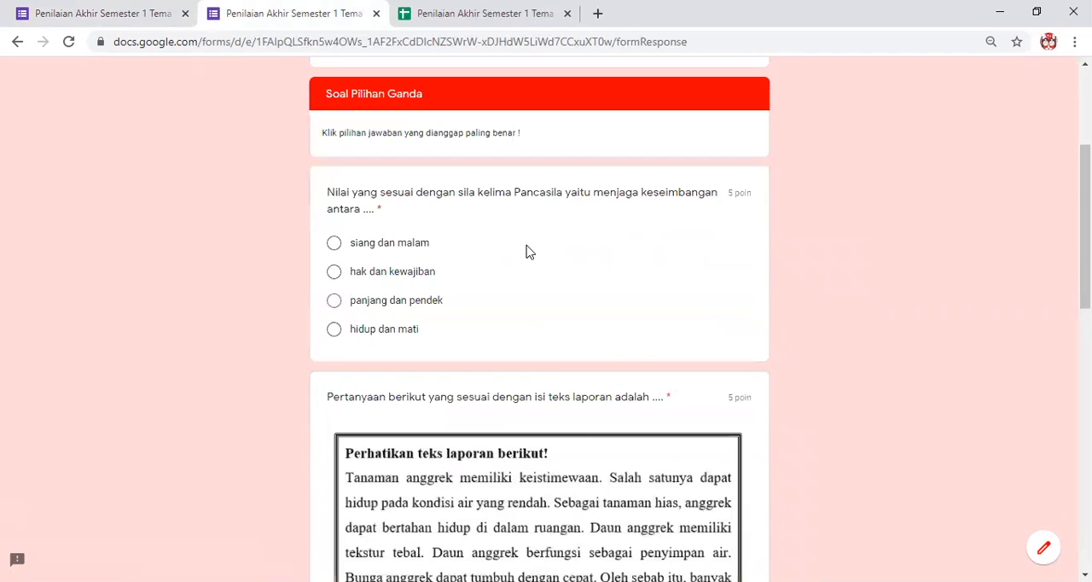
{"action": "scroll", "coordinate": [475, 356], "scroll_direction": "down", "scroll_amount": 6}
{"action": "scroll", "coordinate": [485, 362], "scroll_direction": "down", "scroll_amount": 3}
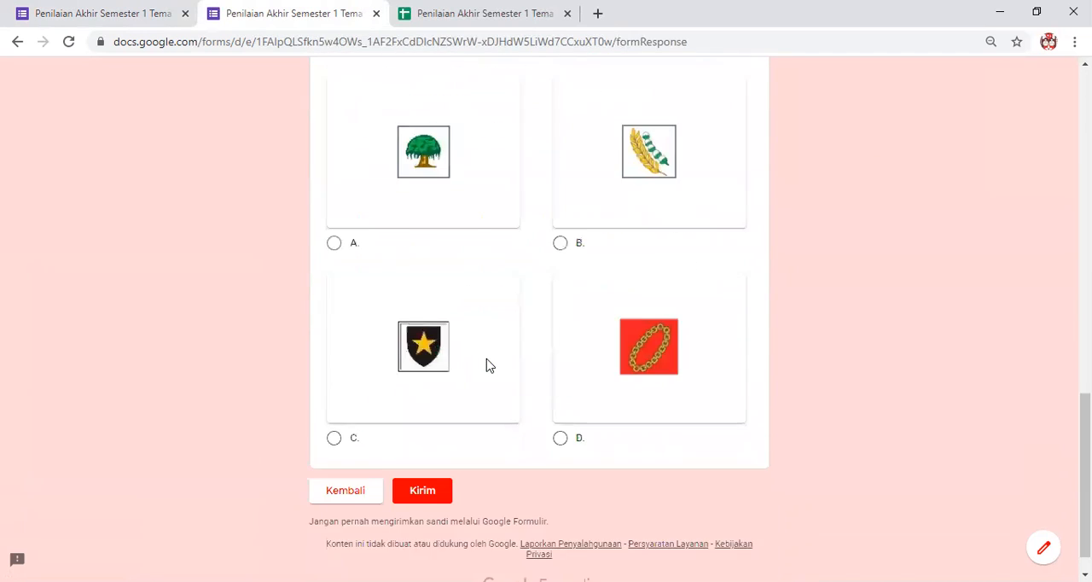
{"action": "scroll", "coordinate": [487, 363], "scroll_direction": "up", "scroll_amount": 5}
{"action": "scroll", "coordinate": [490, 367], "scroll_direction": "up", "scroll_amount": 7}
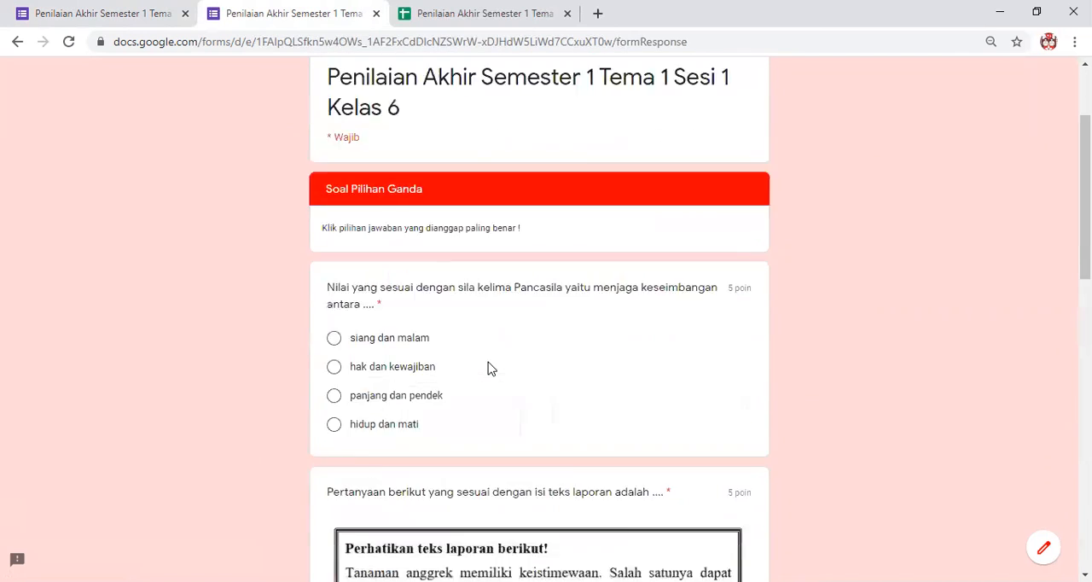
{"action": "scroll", "coordinate": [490, 367], "scroll_direction": "down", "scroll_amount": 10}
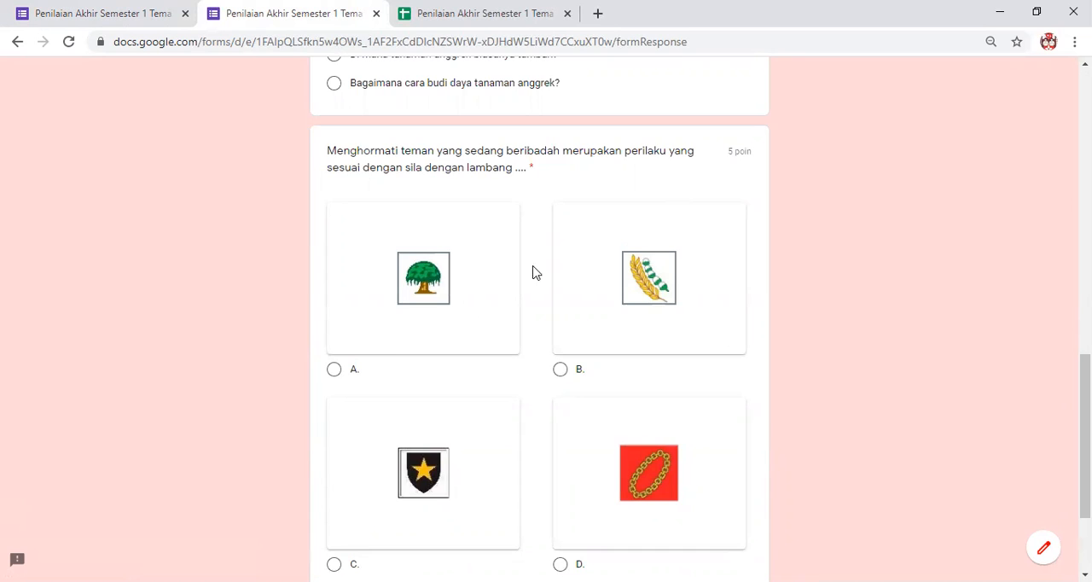
{"action": "scroll", "coordinate": [528, 290], "scroll_direction": "up", "scroll_amount": 3}
{"action": "scroll", "coordinate": [471, 380], "scroll_direction": "down", "scroll_amount": 2}
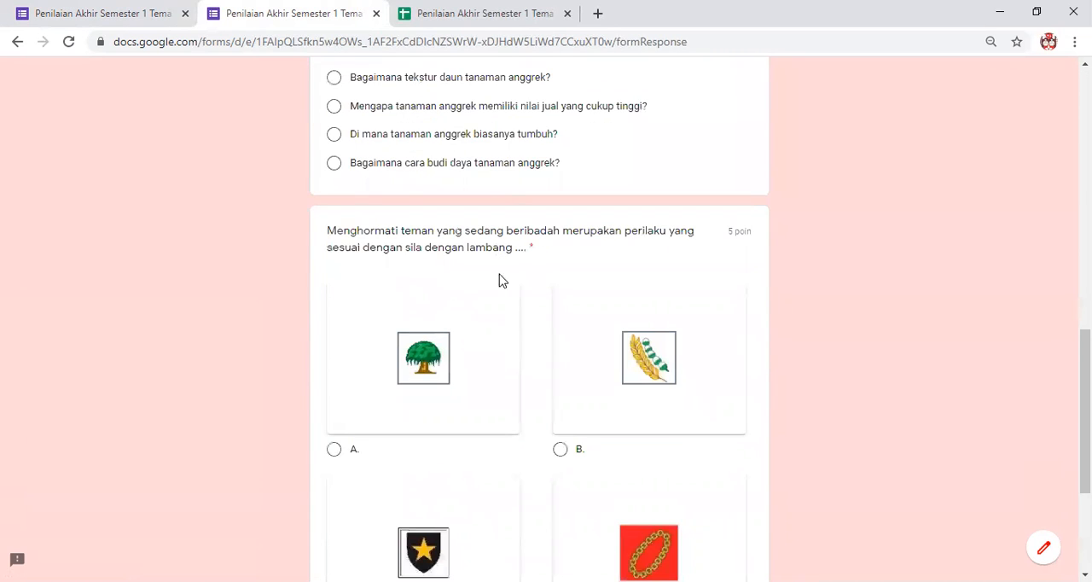
{"action": "scroll", "coordinate": [452, 307], "scroll_direction": "up", "scroll_amount": 3}
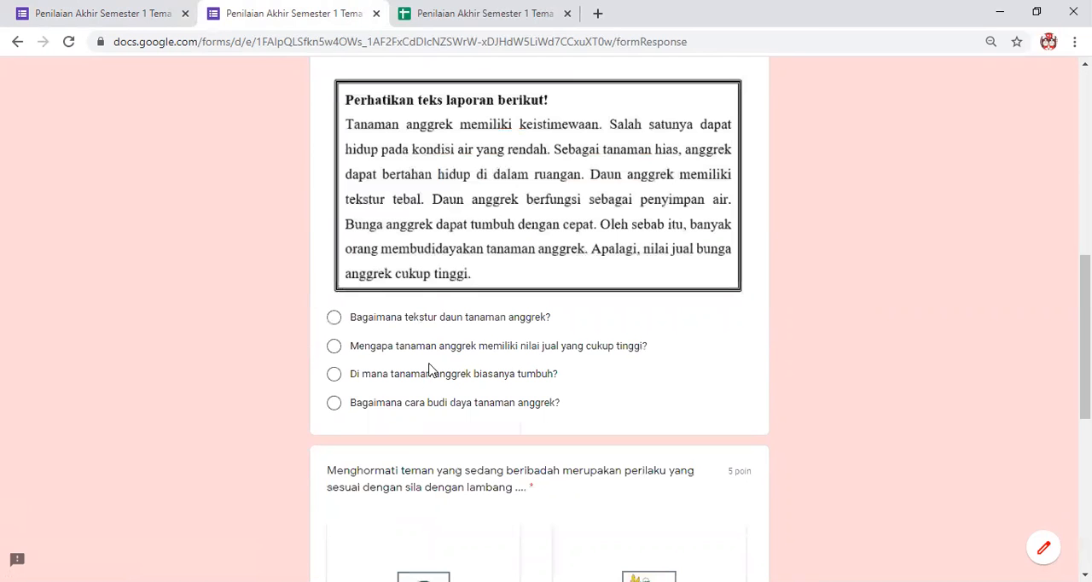
{"action": "scroll", "coordinate": [440, 337], "scroll_direction": "up", "scroll_amount": 5}
{"action": "scroll", "coordinate": [444, 328], "scroll_direction": "down", "scroll_amount": 1}
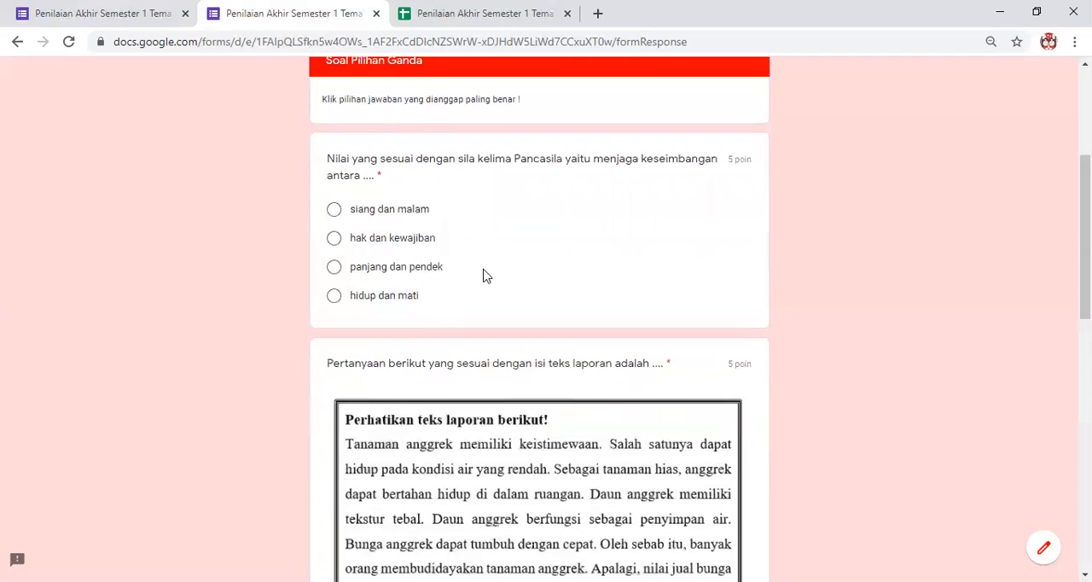
{"action": "scroll", "coordinate": [483, 276], "scroll_direction": "down", "scroll_amount": 7}
{"action": "scroll", "coordinate": [512, 281], "scroll_direction": "down", "scroll_amount": 3}
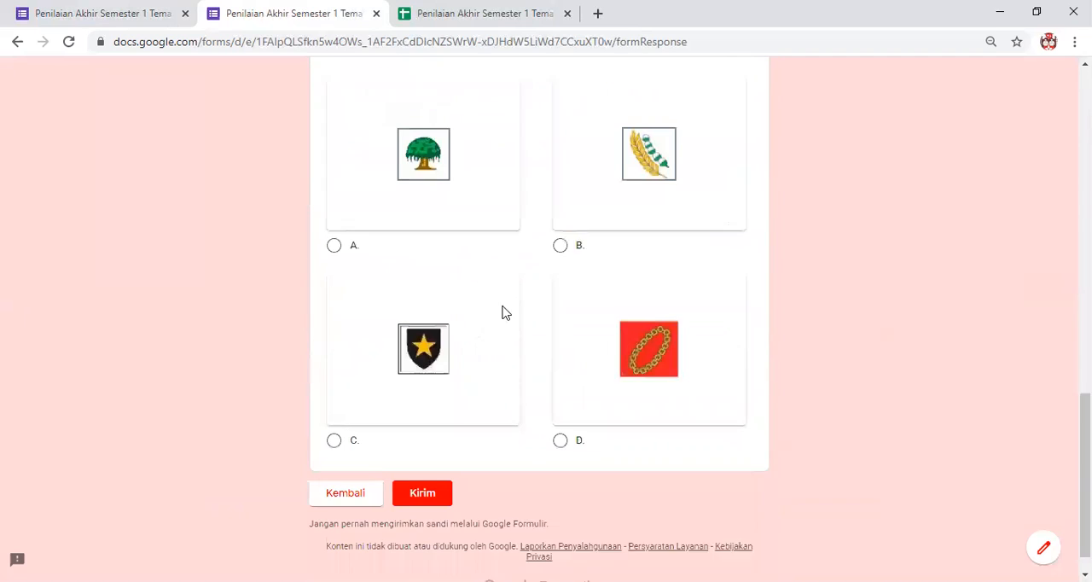
{"action": "scroll", "coordinate": [527, 279], "scroll_direction": "up", "scroll_amount": 4}
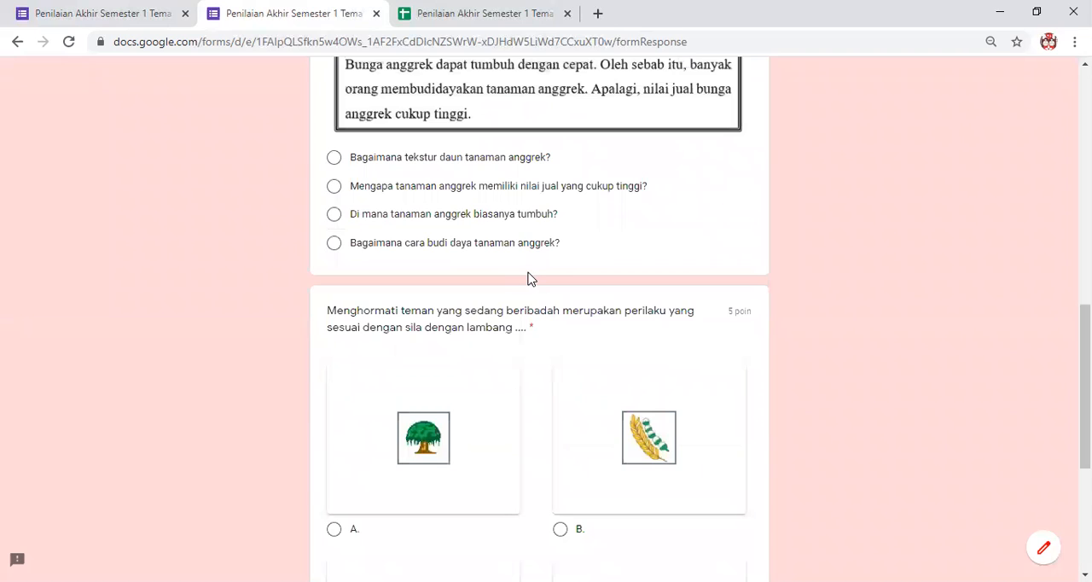
{"action": "scroll", "coordinate": [478, 251], "scroll_direction": "up", "scroll_amount": 4}
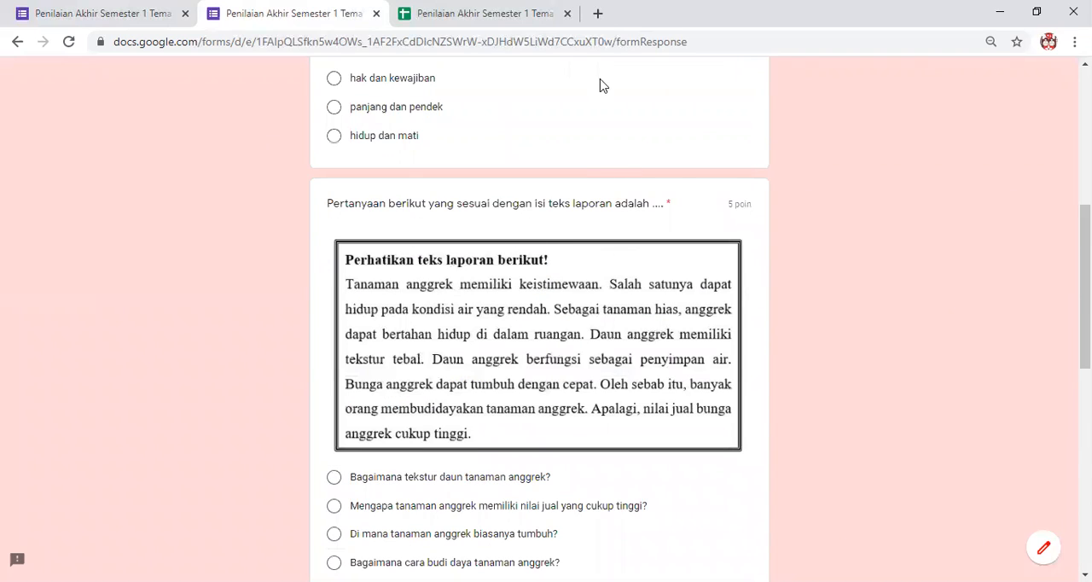
{"action": "scroll", "coordinate": [367, 316], "scroll_direction": "up", "scroll_amount": 3}
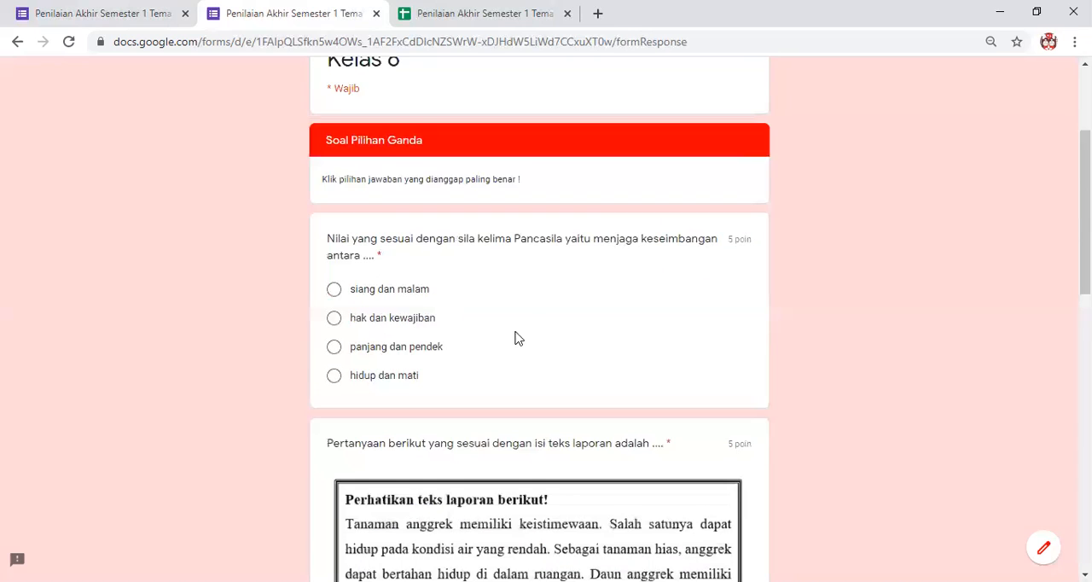
{"action": "scroll", "coordinate": [470, 351], "scroll_direction": "down", "scroll_amount": 2}
{"action": "scroll", "coordinate": [441, 195], "scroll_direction": "up", "scroll_amount": 2}
{"action": "scroll", "coordinate": [166, 236], "scroll_direction": "down", "scroll_amount": 1}
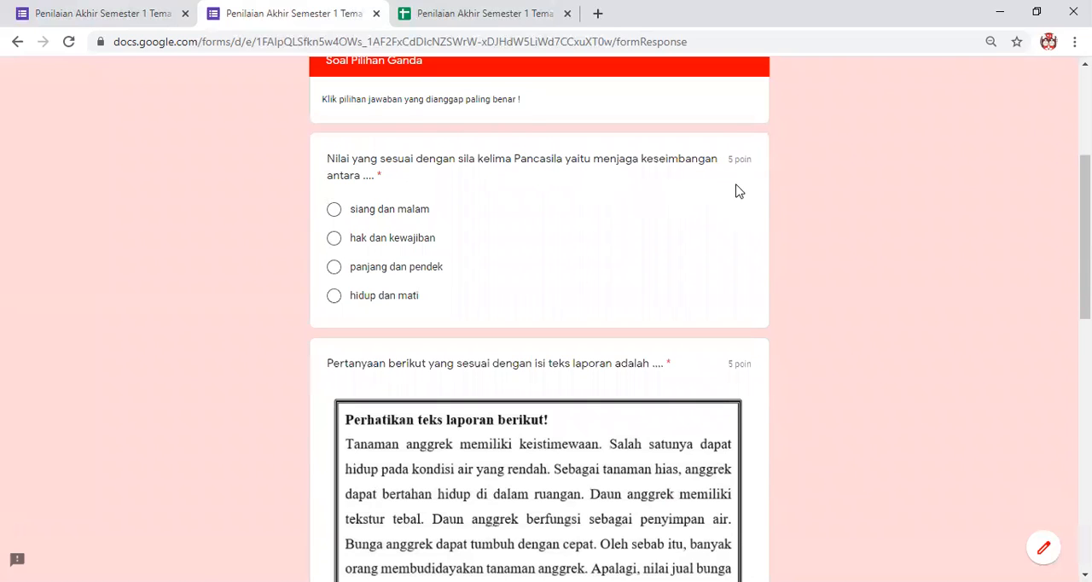
Answer the first question with "hak dan kewajiban" and the orchid text question with "Bagaimana cara budi daya tanaman anggrek?".
{"action": "left_click", "coordinate": [334, 246]}
{"action": "scroll", "coordinate": [426, 300], "scroll_direction": "down", "scroll_amount": 3}
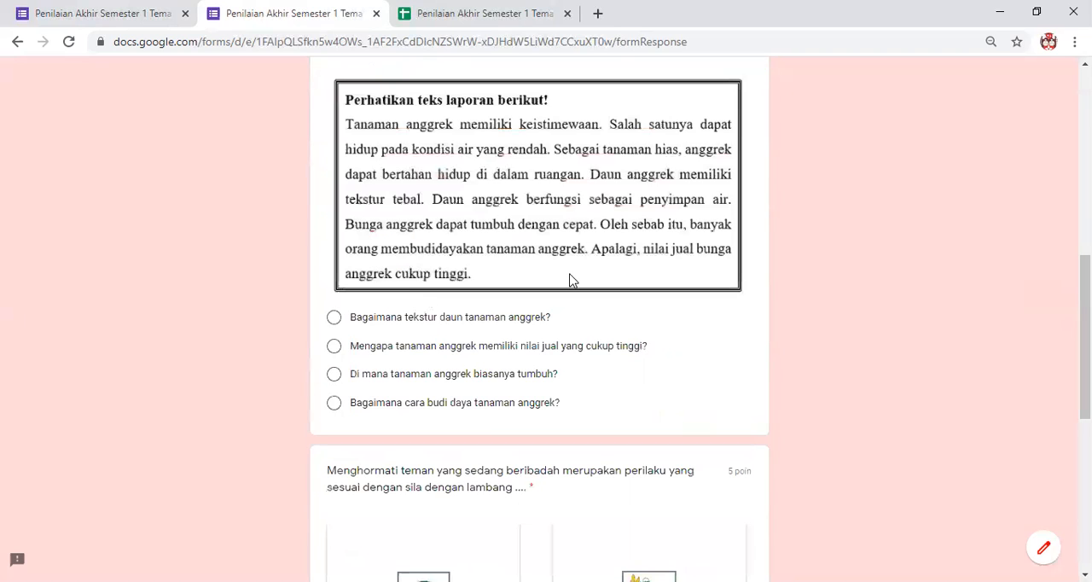
{"action": "scroll", "coordinate": [401, 278], "scroll_direction": "down", "scroll_amount": 1}
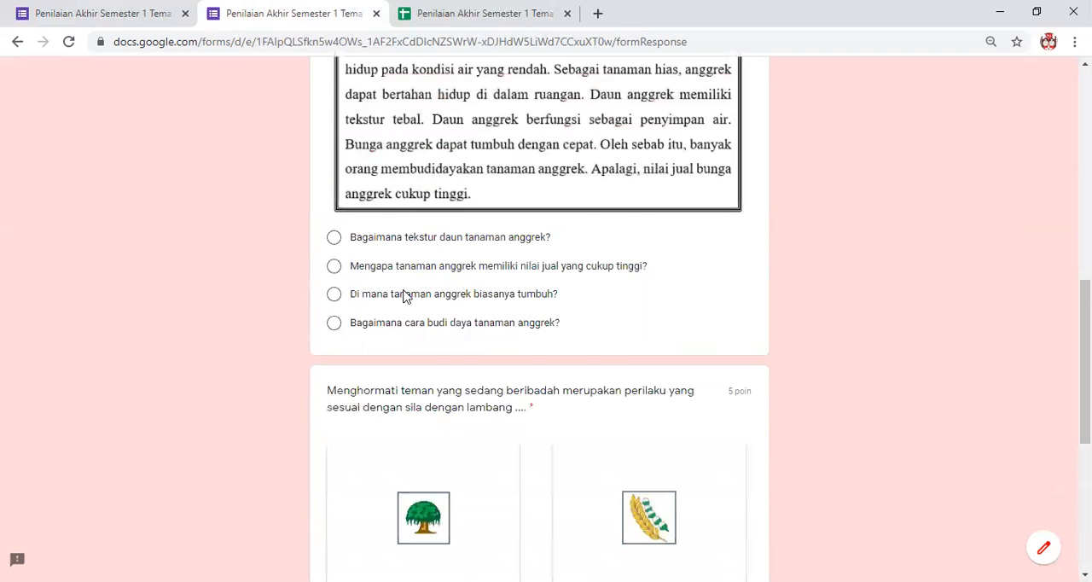
{"action": "scroll", "coordinate": [405, 324], "scroll_direction": "up", "scroll_amount": 1}
{"action": "left_click", "coordinate": [334, 405]}
Choose the star symbol, option C, for the Pancasila symbol question and submit the response.
{"action": "scroll", "coordinate": [394, 399], "scroll_direction": "down", "scroll_amount": 3}
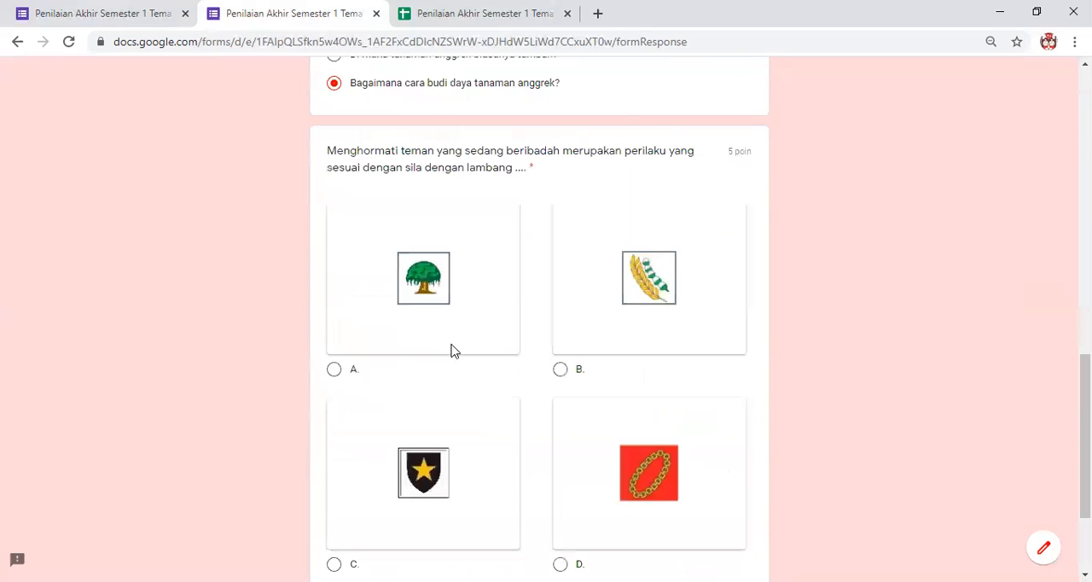
{"action": "scroll", "coordinate": [451, 349], "scroll_direction": "down", "scroll_amount": 2}
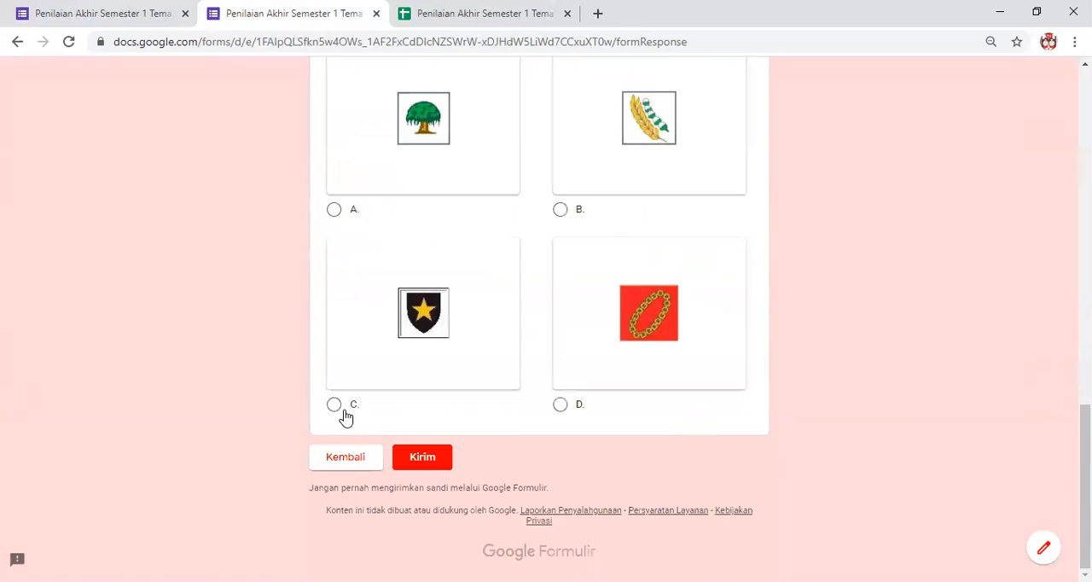
{"action": "left_click", "coordinate": [441, 470]}
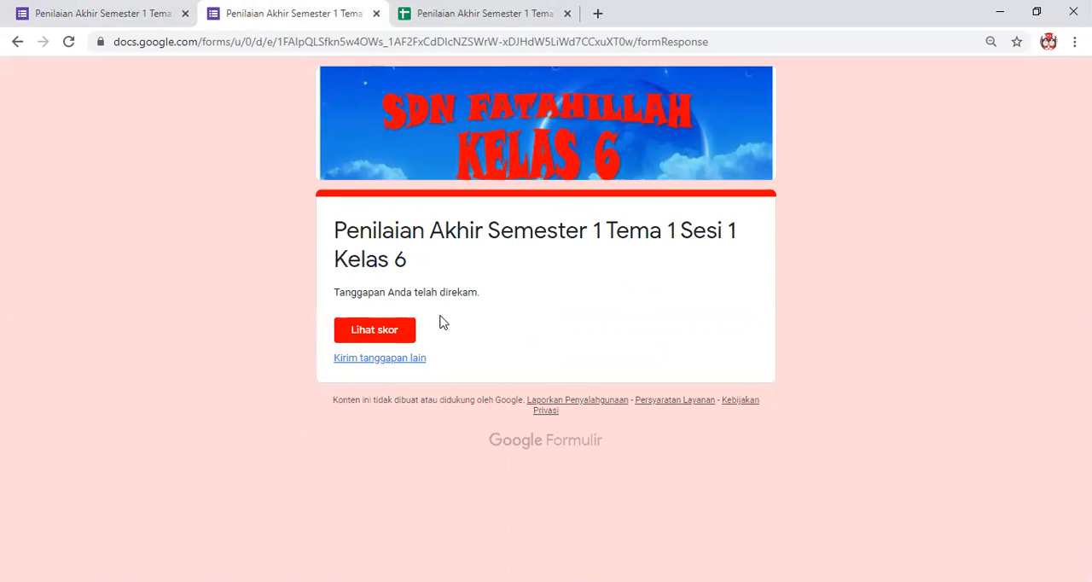
View the submitted response's score and examine the total points and the marking of each answer.
{"action": "left_click", "coordinate": [386, 340]}
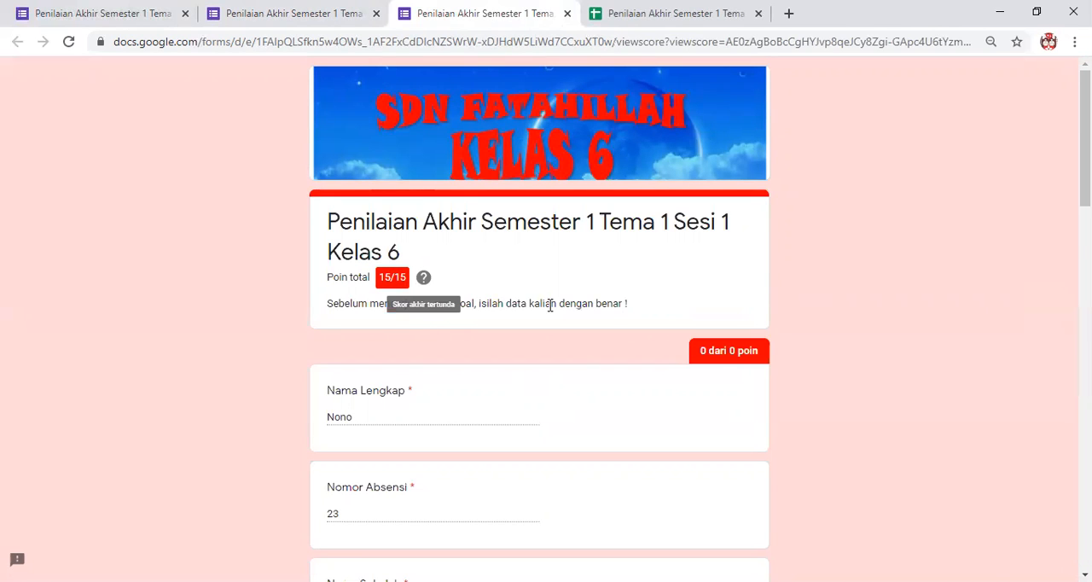
{"action": "scroll", "coordinate": [494, 345], "scroll_direction": "down", "scroll_amount": 3}
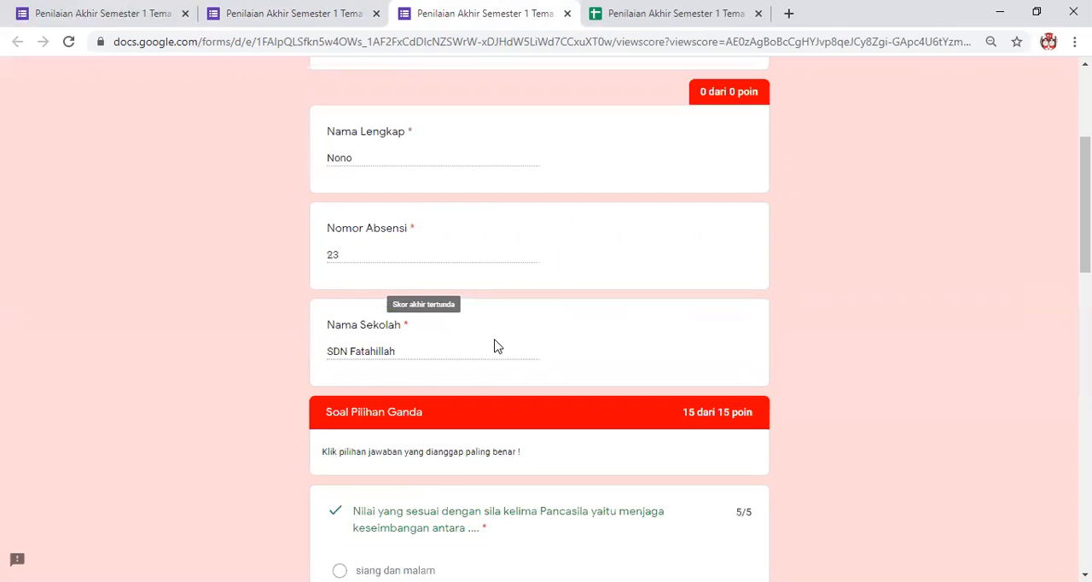
{"action": "scroll", "coordinate": [714, 316], "scroll_direction": "up", "scroll_amount": 3}
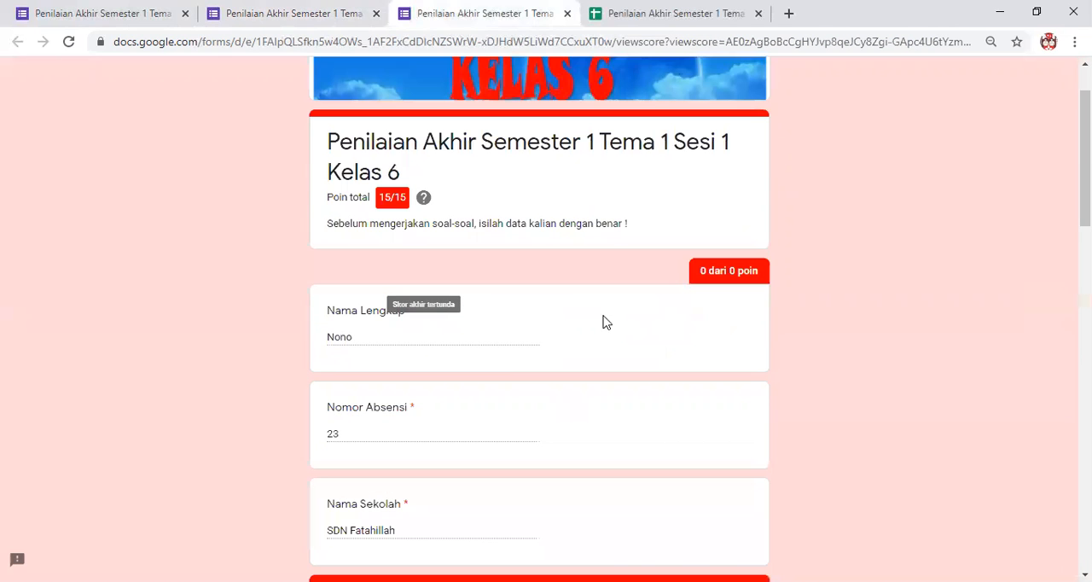
{"action": "scroll", "coordinate": [539, 304], "scroll_direction": "down", "scroll_amount": 1}
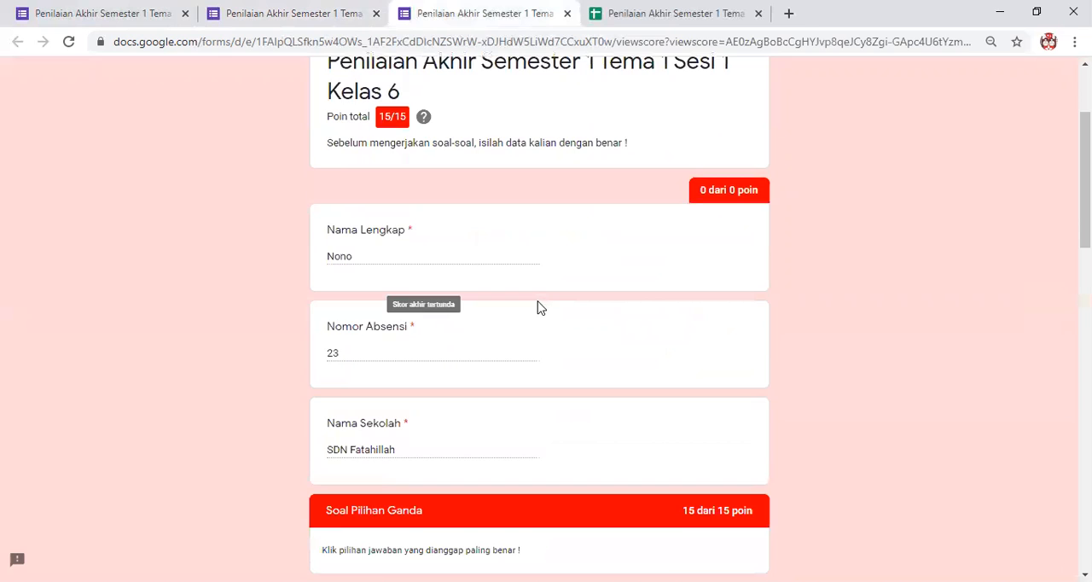
{"action": "scroll", "coordinate": [539, 311], "scroll_direction": "down", "scroll_amount": 5}
{"action": "scroll", "coordinate": [470, 222], "scroll_direction": "up", "scroll_amount": 1}
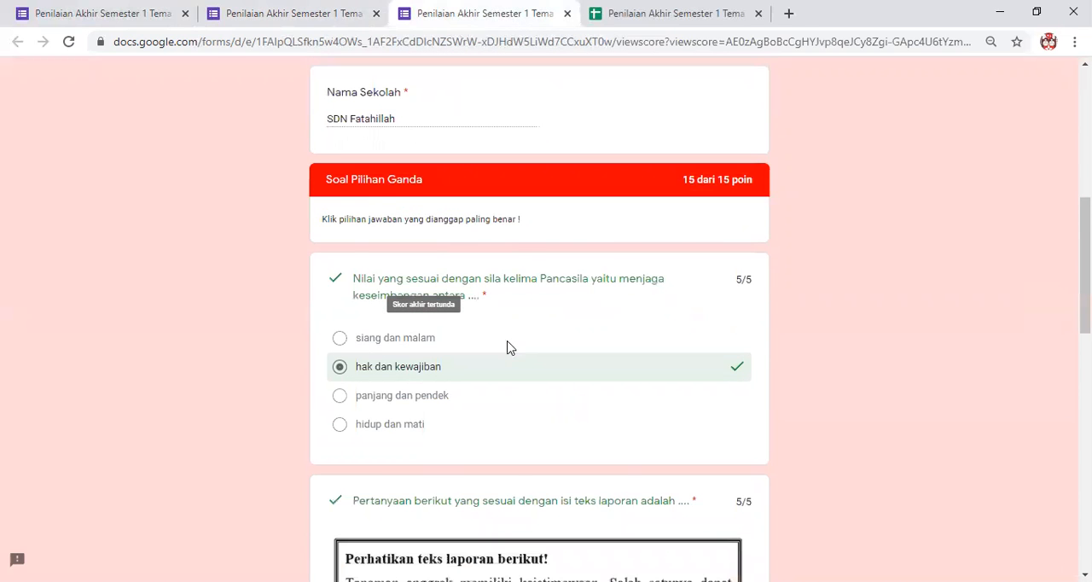
{"action": "scroll", "coordinate": [521, 356], "scroll_direction": "down", "scroll_amount": 6}
{"action": "scroll", "coordinate": [514, 341], "scroll_direction": "down", "scroll_amount": 3}
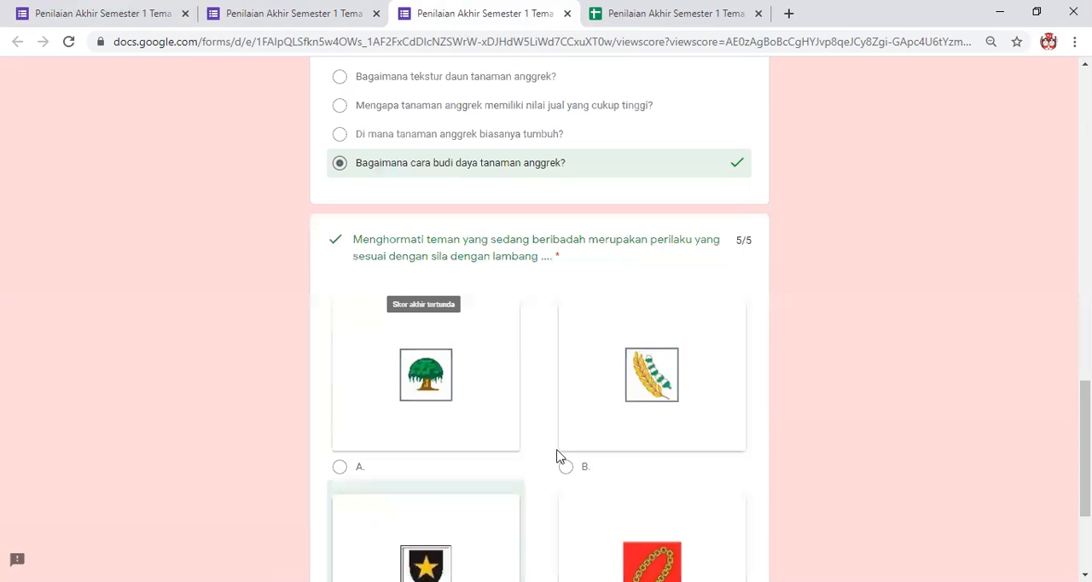
{"action": "scroll", "coordinate": [533, 270], "scroll_direction": "down", "scroll_amount": 1}
{"action": "scroll", "coordinate": [533, 270], "scroll_direction": "up", "scroll_amount": 10}
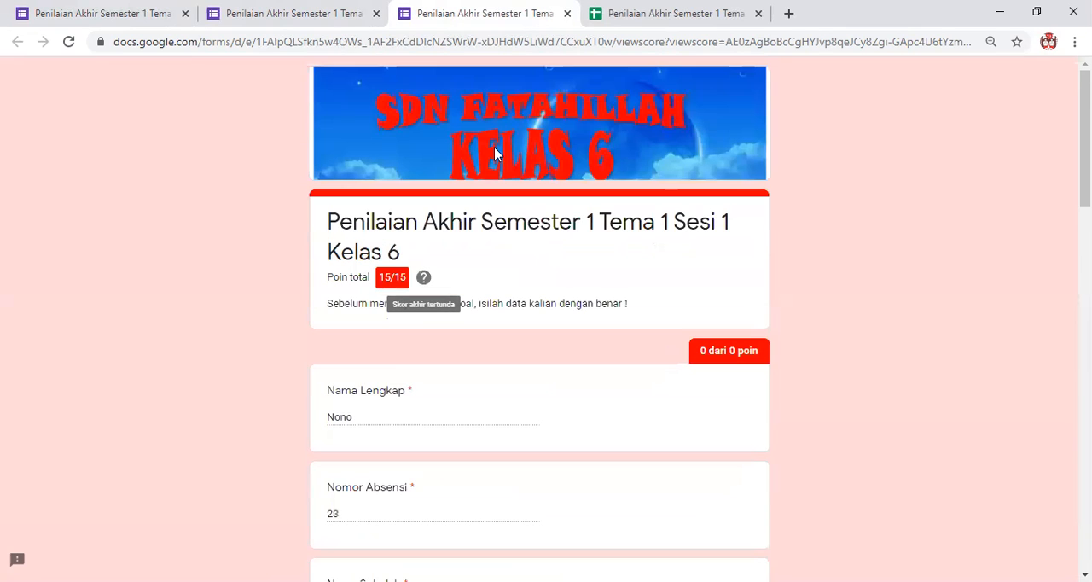
Close the score page and start another response from the submission confirmation page.
{"action": "left_click", "coordinate": [298, 19]}
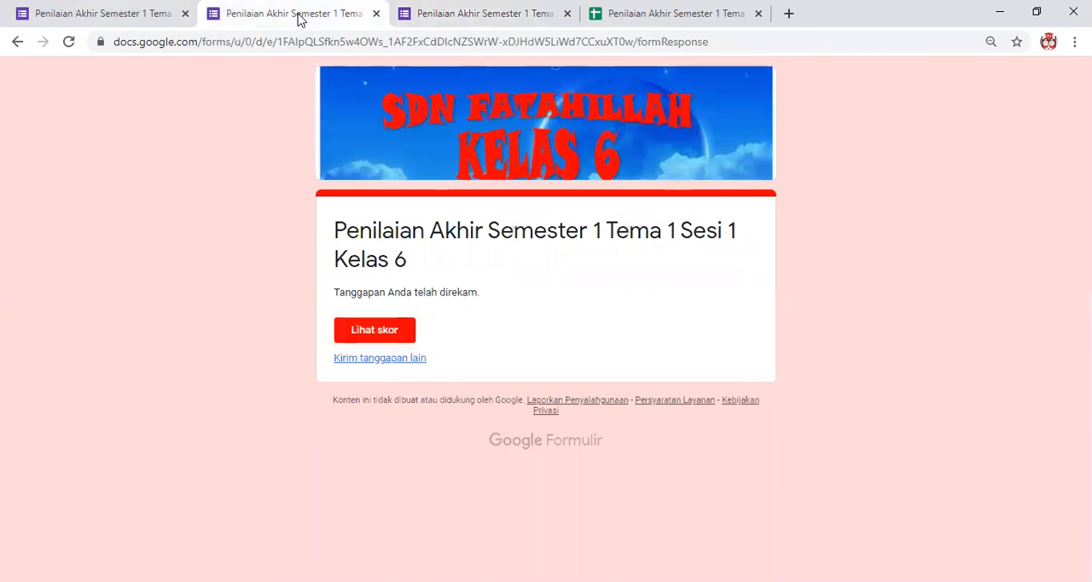
{"action": "left_click", "coordinate": [567, 14]}
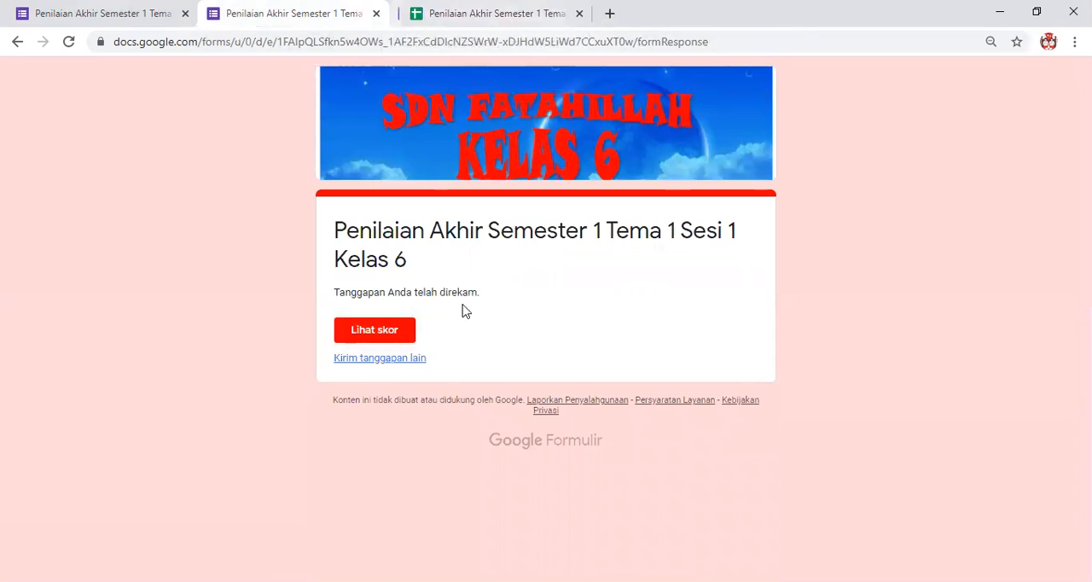
{"action": "left_click", "coordinate": [386, 359]}
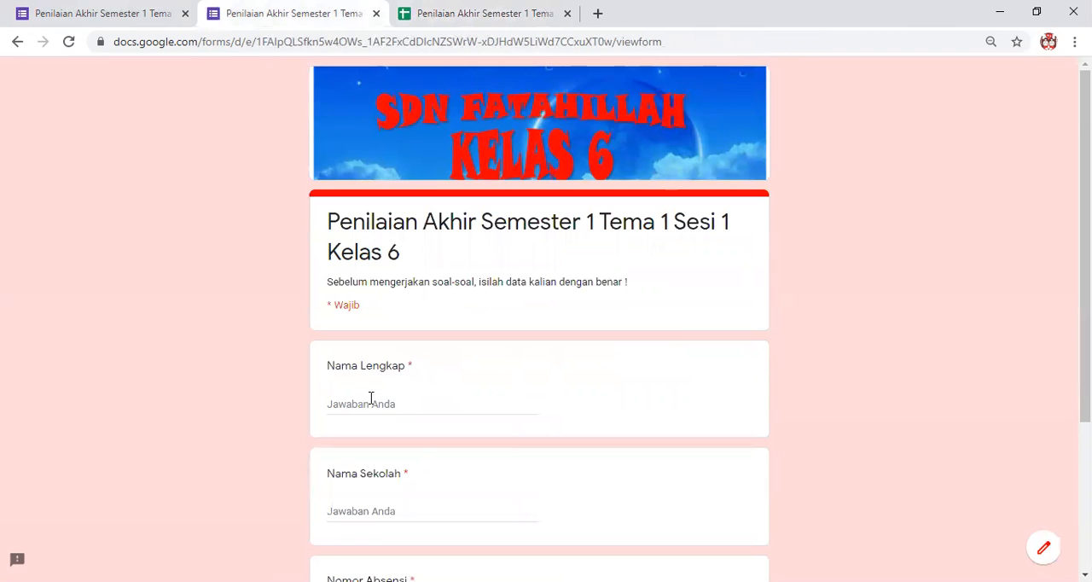
Fill in the student's full name, the school name "SDN Fatahillah" and the attendance number, and continue to the question section.
{"action": "scroll", "coordinate": [345, 356], "scroll_direction": "down", "scroll_amount": 1}
{"action": "left_click", "coordinate": [348, 329]}
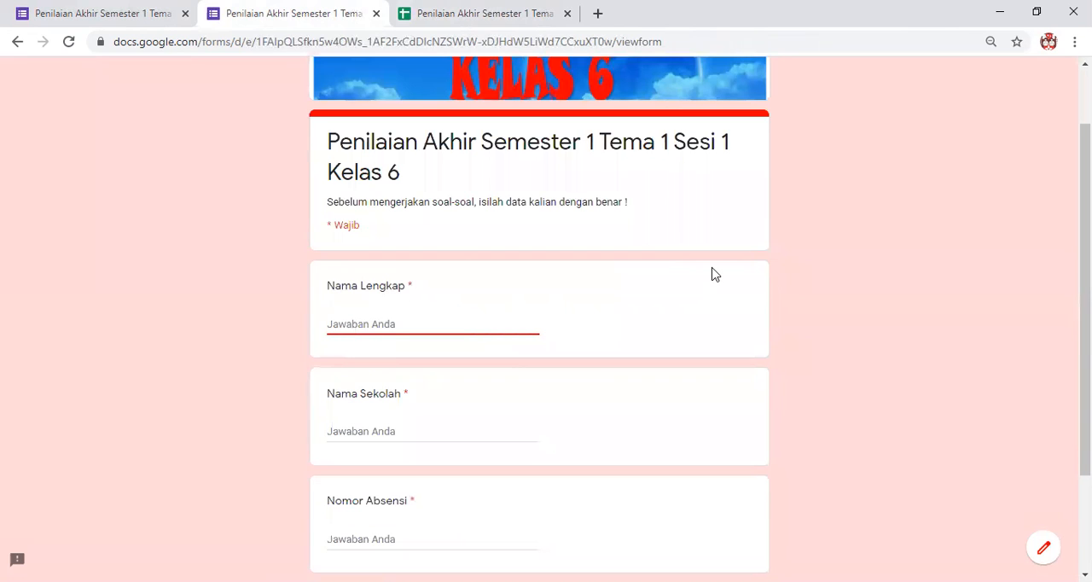
{"action": "type", "text": "Aldi"}
{"action": "left_click", "coordinate": [401, 429]}
{"action": "scroll", "coordinate": [656, 408], "scroll_direction": "down", "scroll_amount": 2}
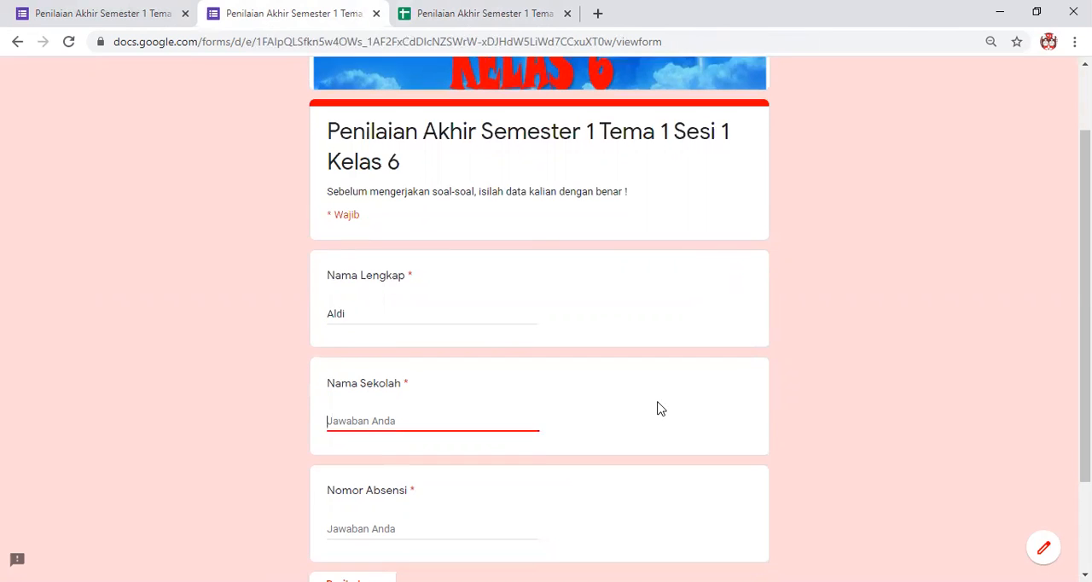
{"action": "type", "text": "SDN Fatahillah"}
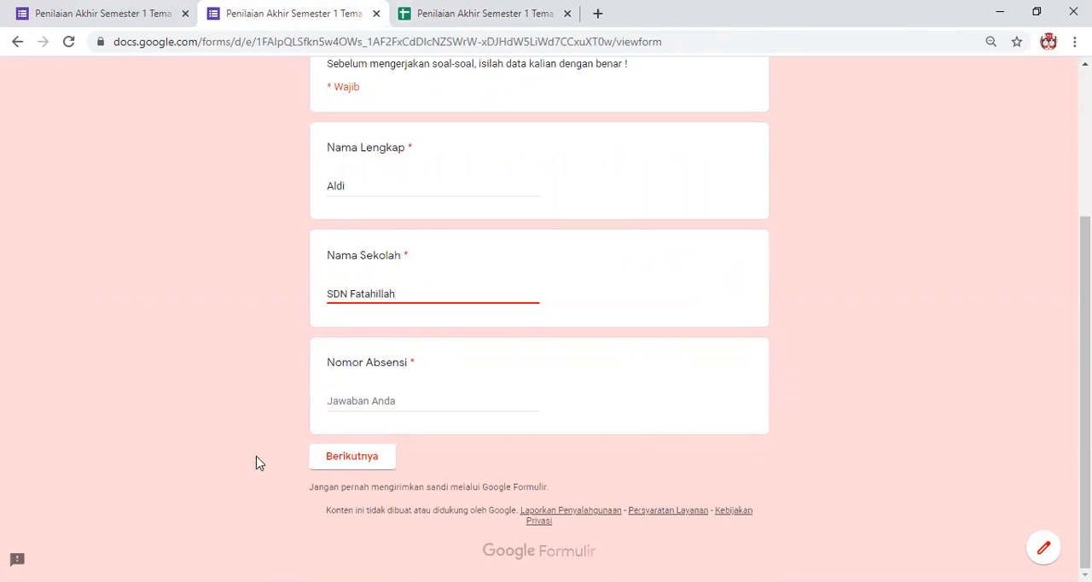
{"action": "left_click", "coordinate": [401, 400]}
{"action": "type", "text": "004"}
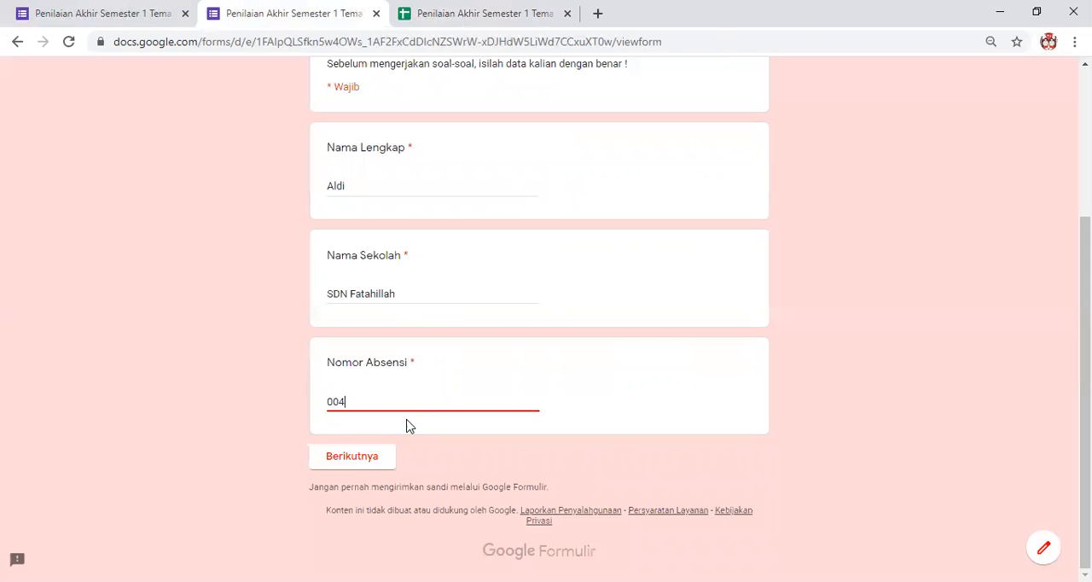
{"action": "left_click", "coordinate": [374, 463]}
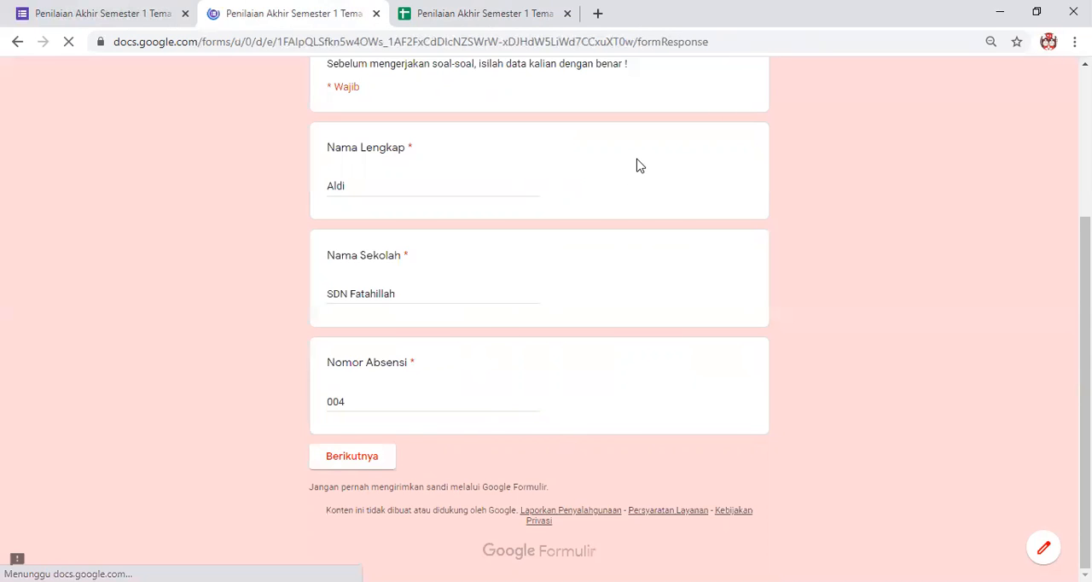
Answer the orchid text question with "Mengapa tanaman anggrek memiliki nilai jual yang cukup tinggi?".
{"action": "scroll", "coordinate": [452, 362], "scroll_direction": "down", "scroll_amount": 5}
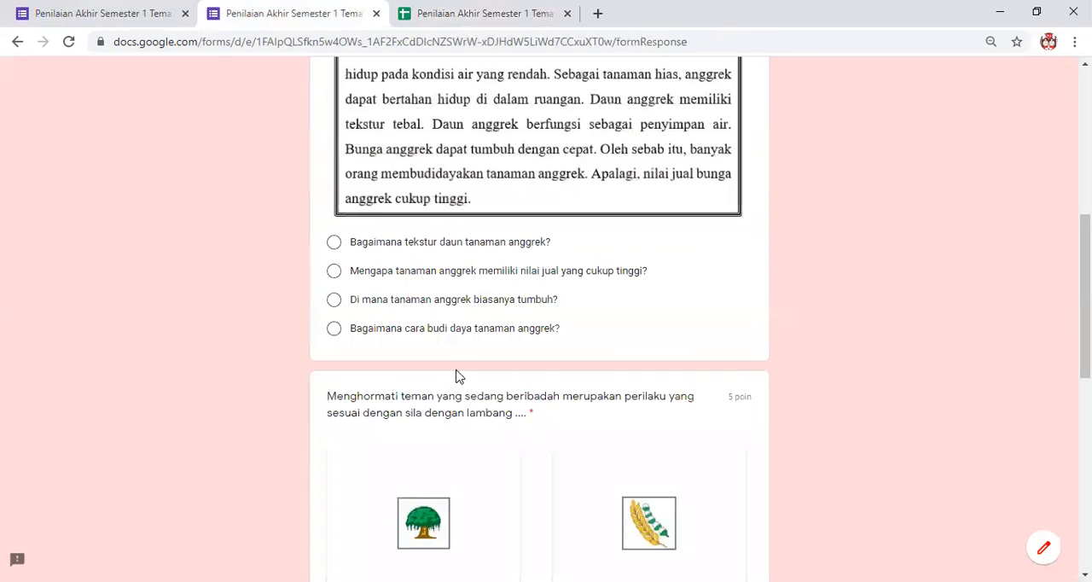
{"action": "left_click", "coordinate": [371, 255]}
{"action": "scroll", "coordinate": [577, 390], "scroll_direction": "down", "scroll_amount": 3}
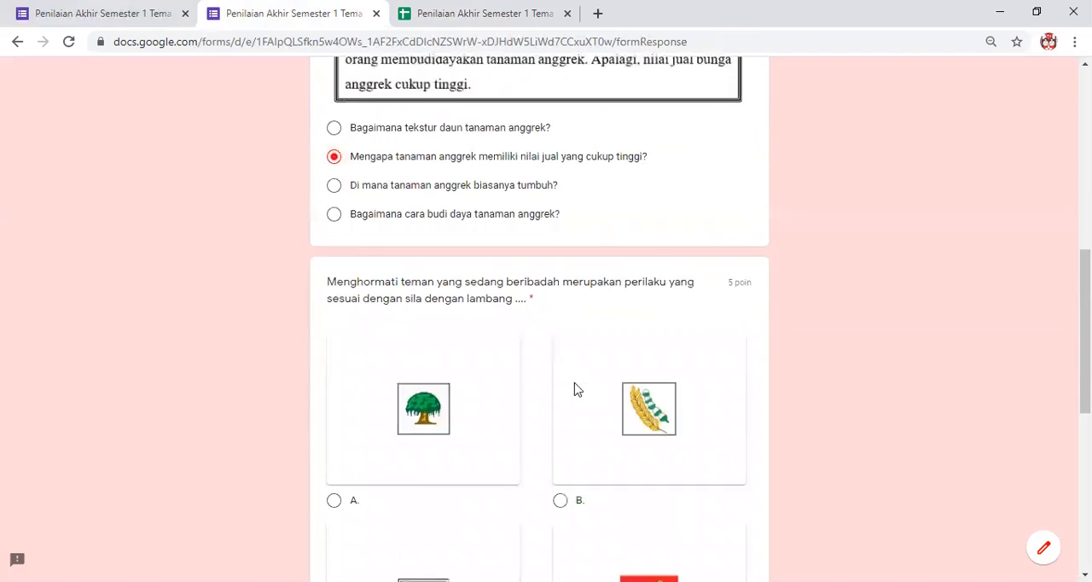
Choose the star symbol, option C, answer the fifth-principle question with "panjang dan pendek", and submit the response.
{"action": "scroll", "coordinate": [364, 388], "scroll_direction": "down", "scroll_amount": 3}
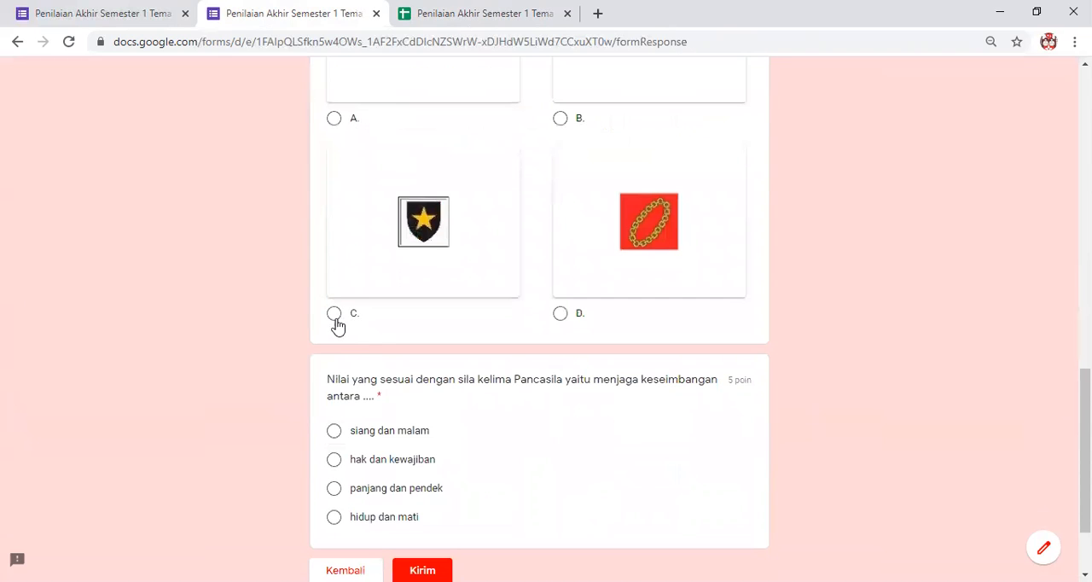
{"action": "left_click", "coordinate": [333, 313]}
{"action": "scroll", "coordinate": [360, 381], "scroll_direction": "down", "scroll_amount": 2}
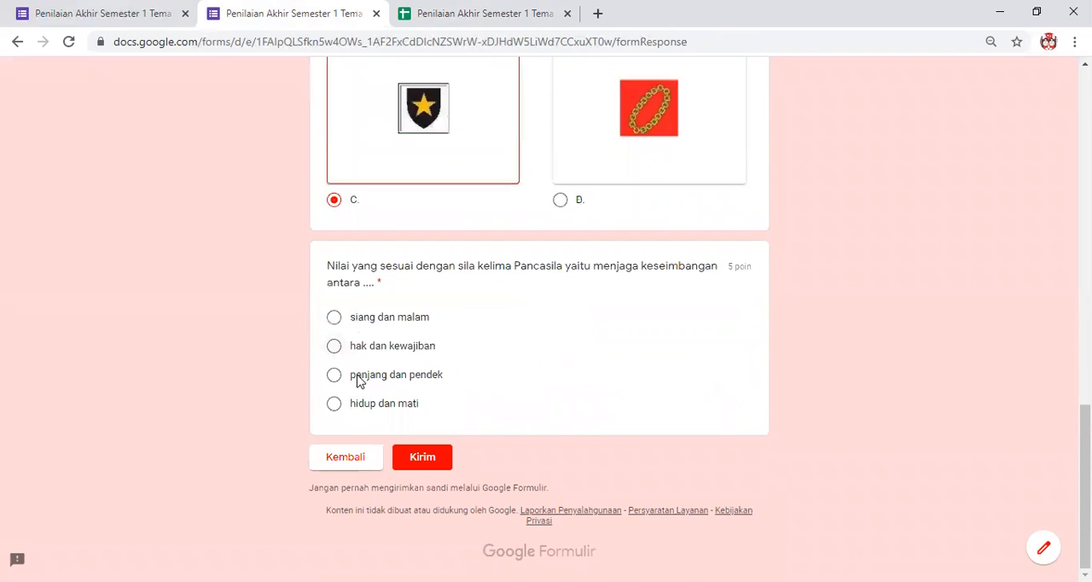
{"action": "left_click", "coordinate": [333, 375]}
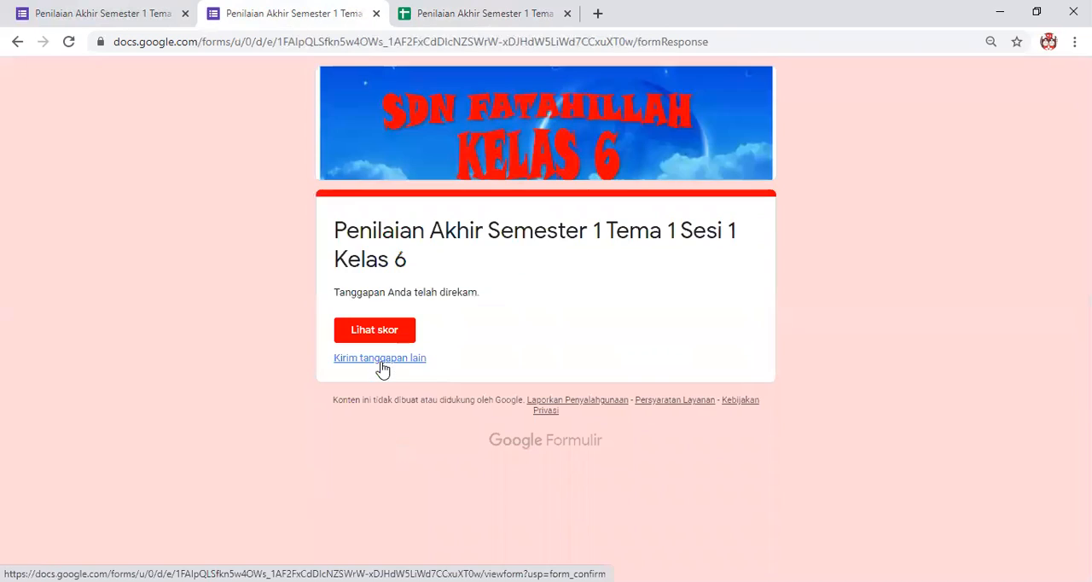
Open the score of the submitted response and examine the total points and the marking of the orchid text question.
{"action": "left_click", "coordinate": [383, 333]}
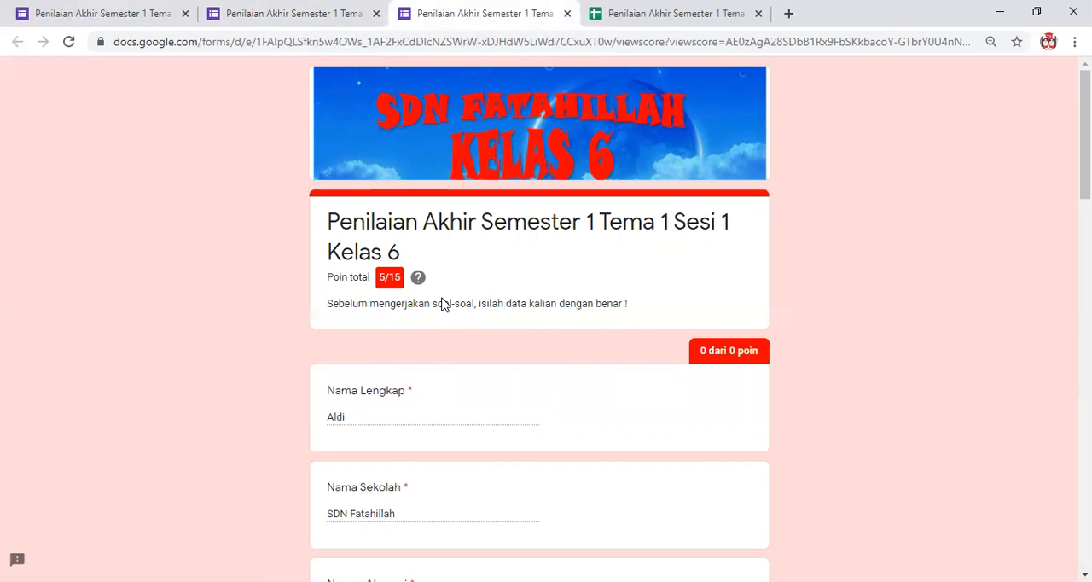
{"action": "scroll", "coordinate": [481, 336], "scroll_direction": "down", "scroll_amount": 3}
{"action": "scroll", "coordinate": [504, 318], "scroll_direction": "down", "scroll_amount": 3}
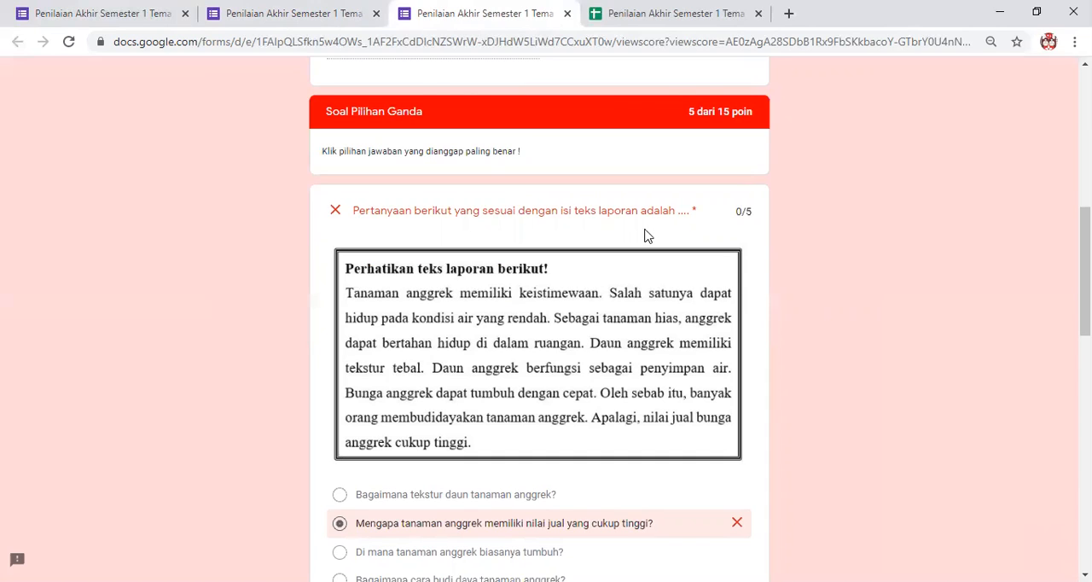
{"action": "left_click_drag", "start_coordinate": [643, 227], "coordinate": [753, 229]}
{"action": "left_click", "coordinate": [442, 280]}
{"action": "scroll", "coordinate": [519, 261], "scroll_direction": "down", "scroll_amount": 2}
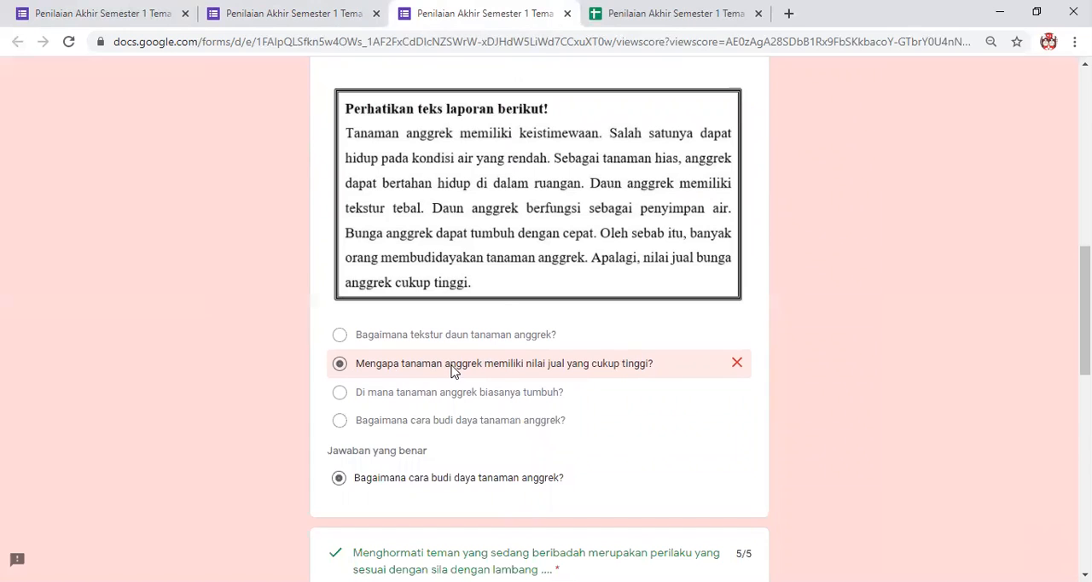
{"action": "scroll", "coordinate": [367, 401], "scroll_direction": "down", "scroll_amount": 2}
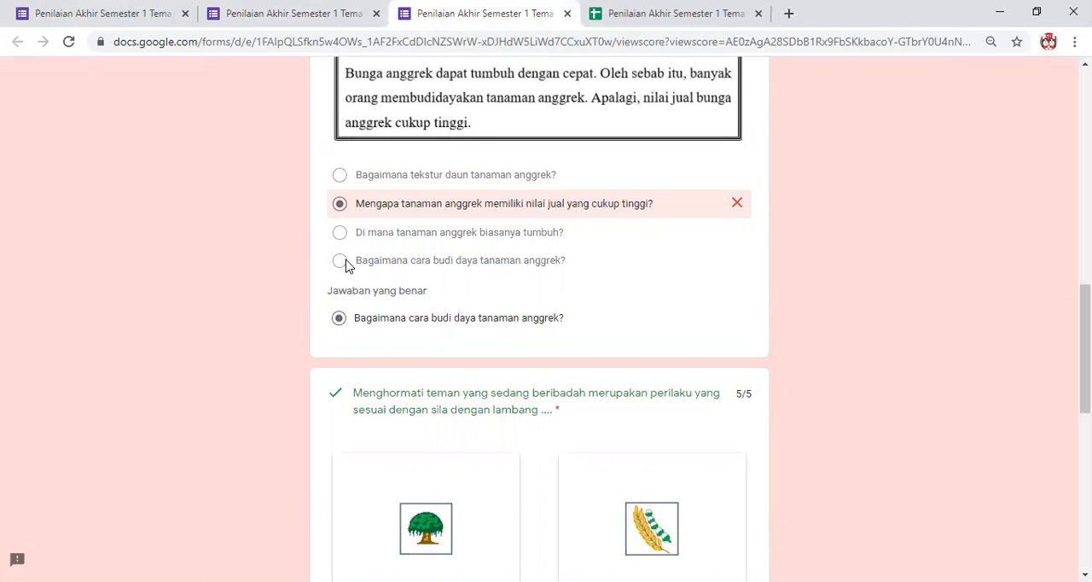
Examine the marking of the symbol and fifth-principle questions, and review the section points and total points.
{"action": "scroll", "coordinate": [460, 354], "scroll_direction": "down", "scroll_amount": 3}
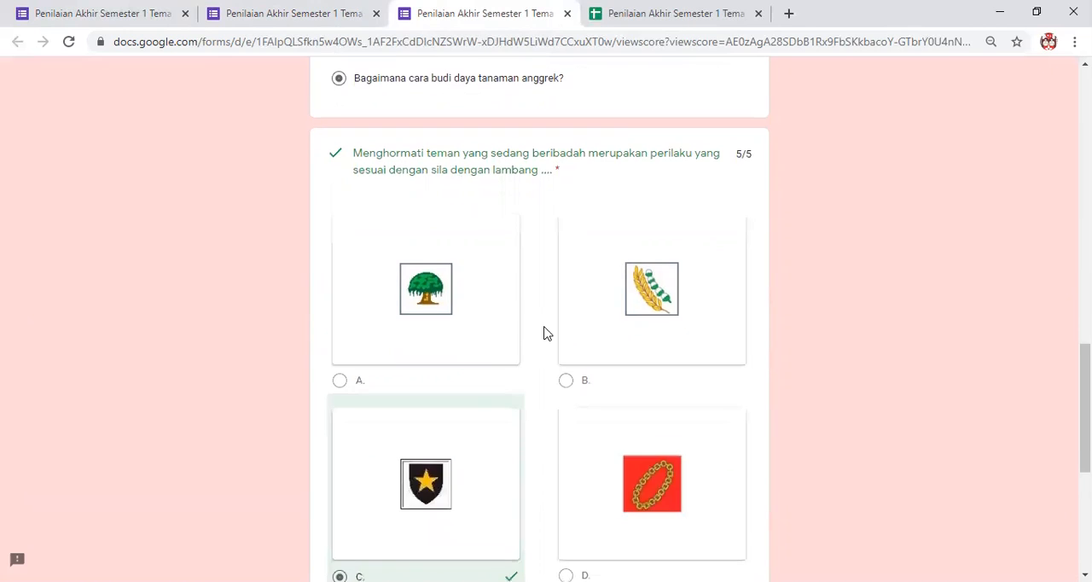
{"action": "scroll", "coordinate": [495, 354], "scroll_direction": "down", "scroll_amount": 2}
{"action": "scroll", "coordinate": [452, 376], "scroll_direction": "down", "scroll_amount": 3}
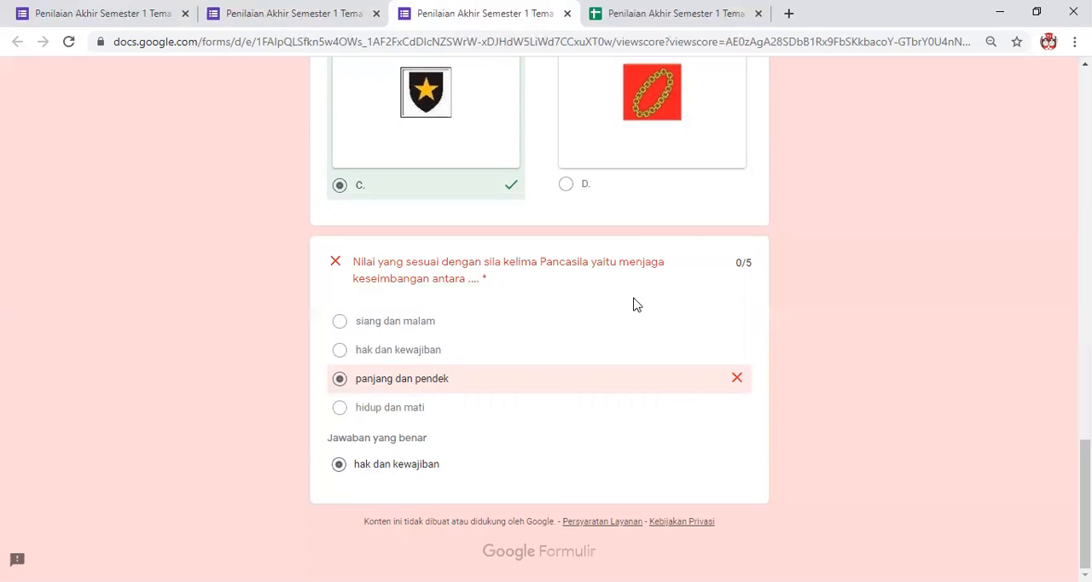
{"action": "scroll", "coordinate": [548, 260], "scroll_direction": "up", "scroll_amount": 10}
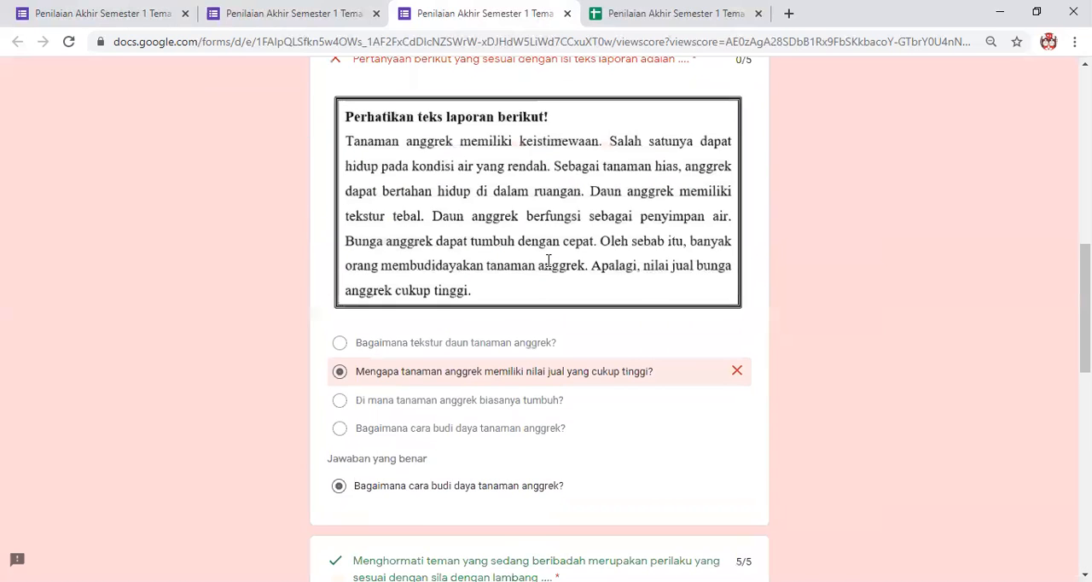
{"action": "scroll", "coordinate": [549, 267], "scroll_direction": "up", "scroll_amount": 3}
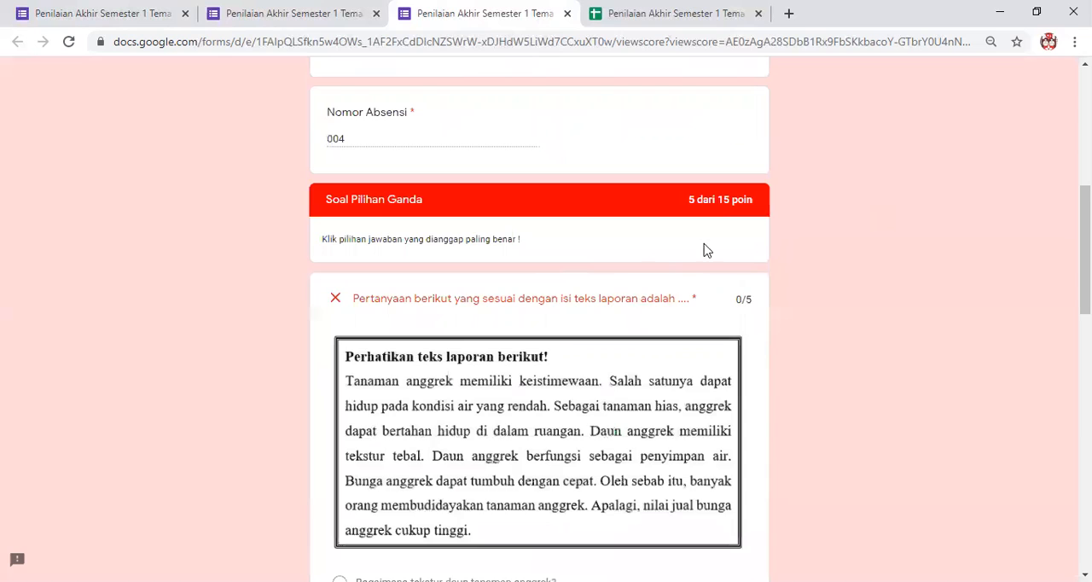
{"action": "scroll", "coordinate": [685, 261], "scroll_direction": "up", "scroll_amount": 3}
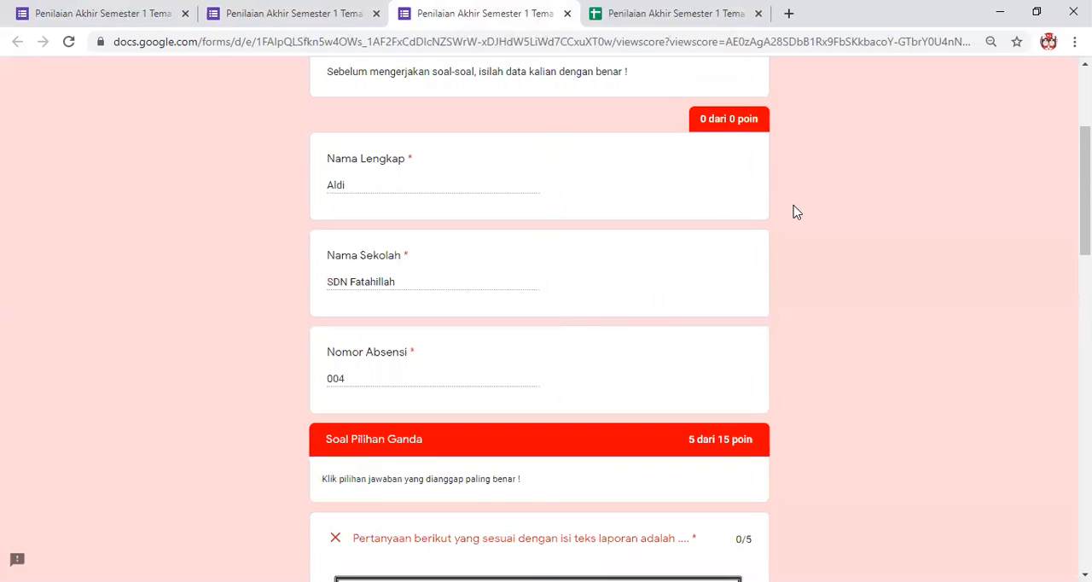
{"action": "scroll", "coordinate": [779, 213], "scroll_direction": "up", "scroll_amount": 3}
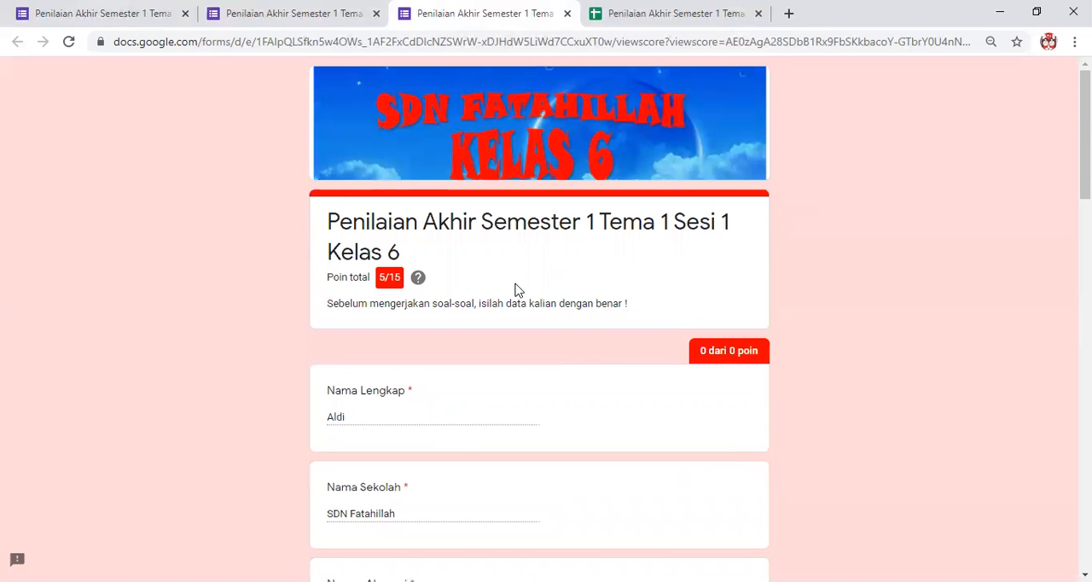
{"action": "scroll", "coordinate": [568, 288], "scroll_direction": "down", "scroll_amount": 2}
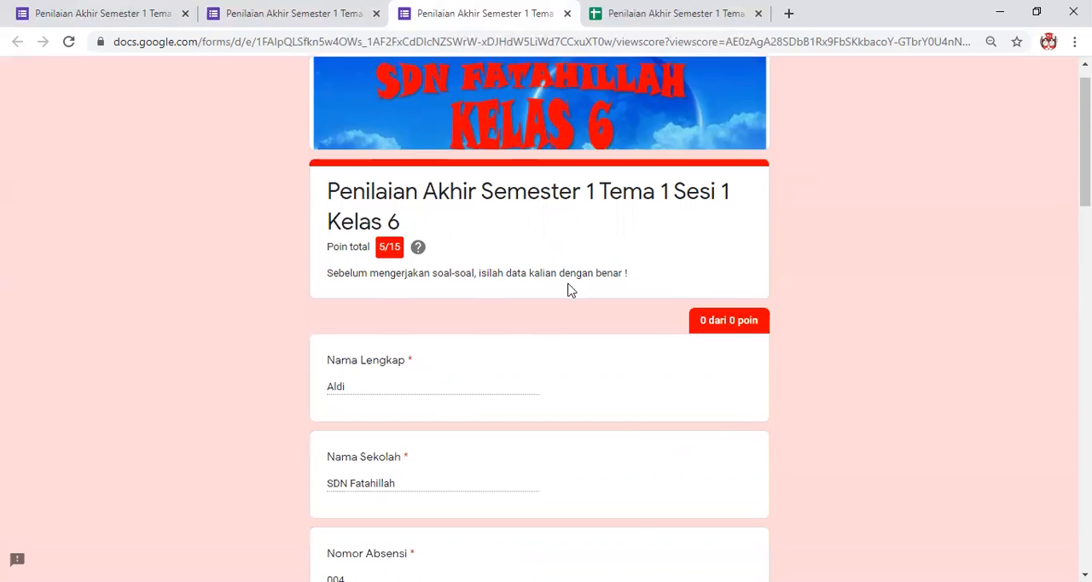
{"action": "scroll", "coordinate": [623, 282], "scroll_direction": "up", "scroll_amount": 2}
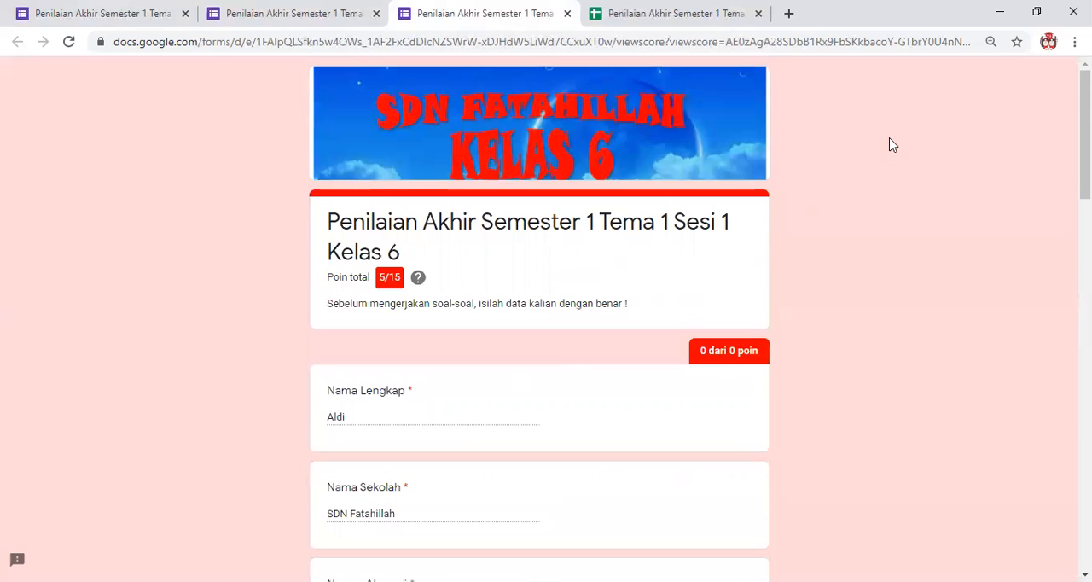
Return to the form editor and open the form's quiz settings.
{"action": "left_click", "coordinate": [128, 17]}
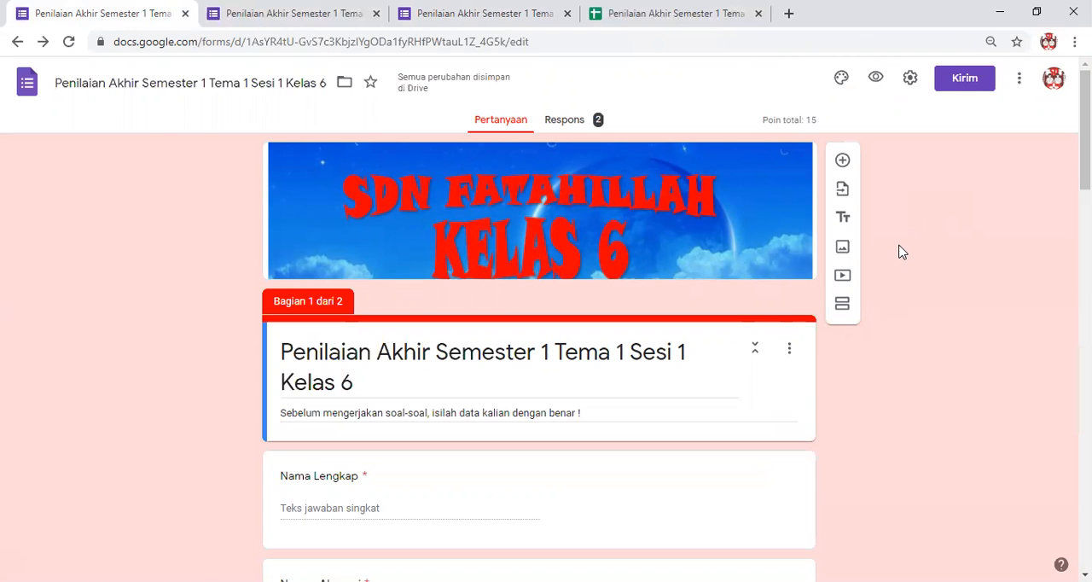
{"action": "scroll", "coordinate": [911, 109], "scroll_direction": "down", "scroll_amount": 1}
{"action": "left_click", "coordinate": [910, 79]}
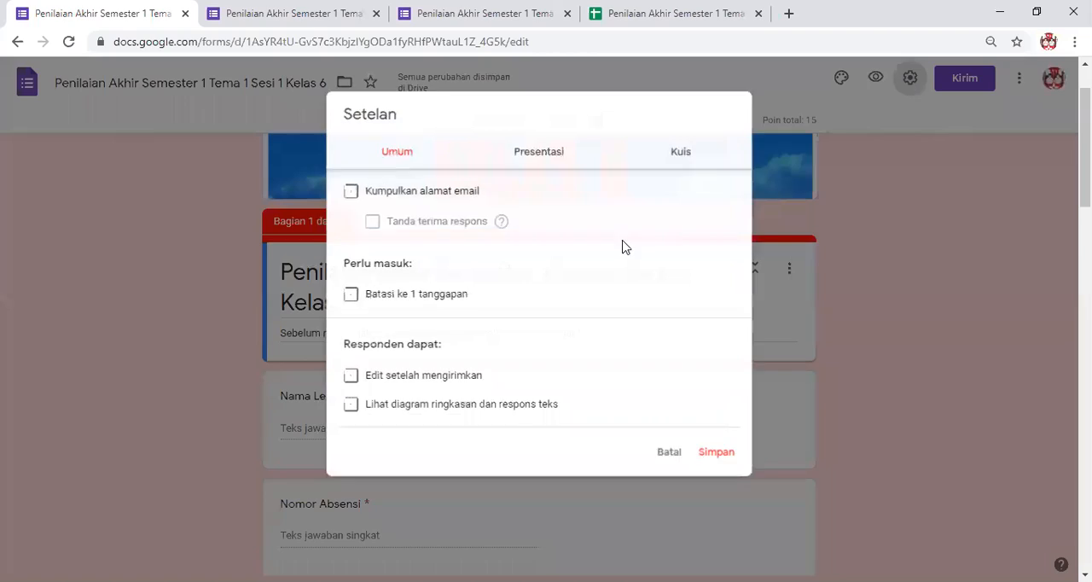
{"action": "left_click", "coordinate": [887, 202]}
{"action": "left_click", "coordinate": [910, 78]}
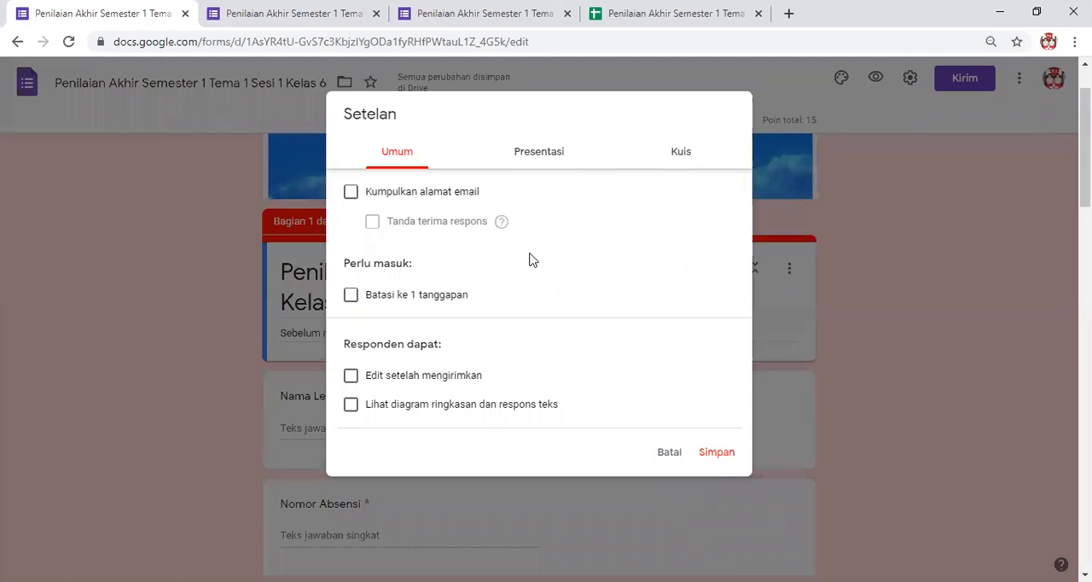
{"action": "left_click", "coordinate": [674, 157]}
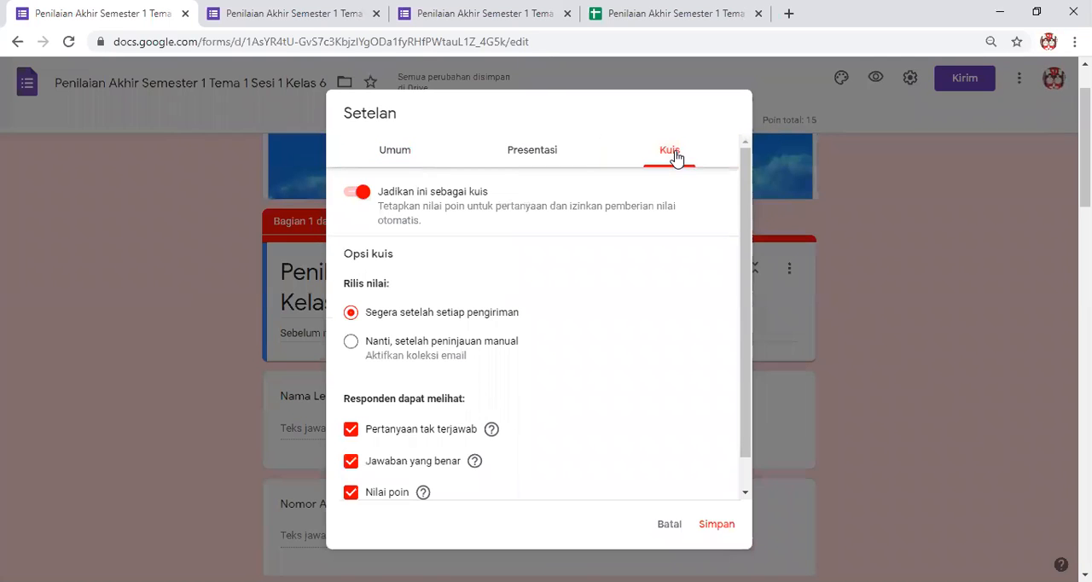
Turn the respondent options "Pertanyaan tak terjawab" and "Jawaban yang benar" off and on again, and save the quiz settings.
{"action": "left_click", "coordinate": [351, 432]}
{"action": "left_click", "coordinate": [351, 462]}
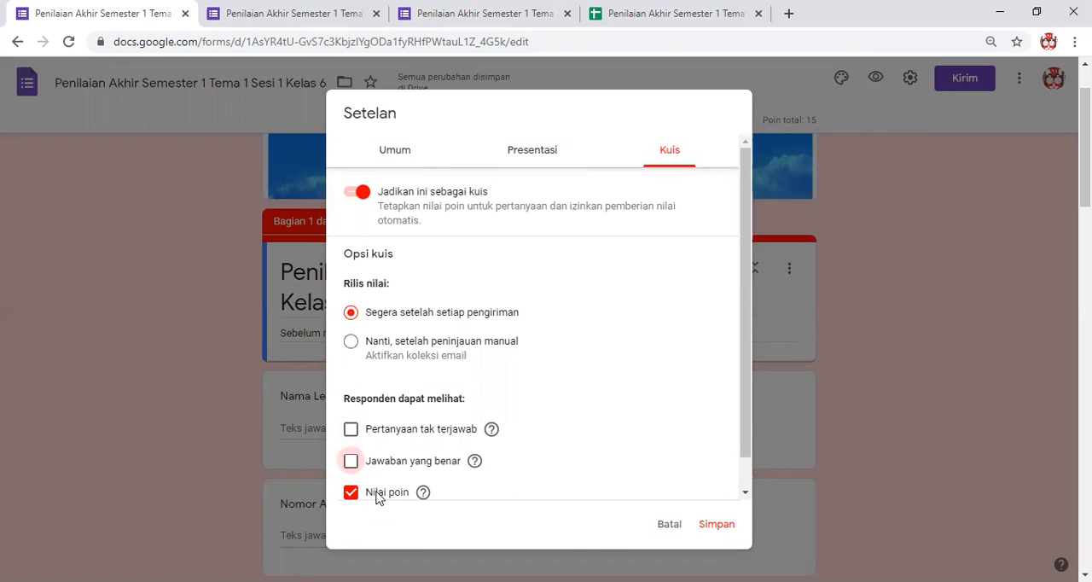
{"action": "left_click", "coordinate": [350, 460]}
{"action": "left_click", "coordinate": [349, 431]}
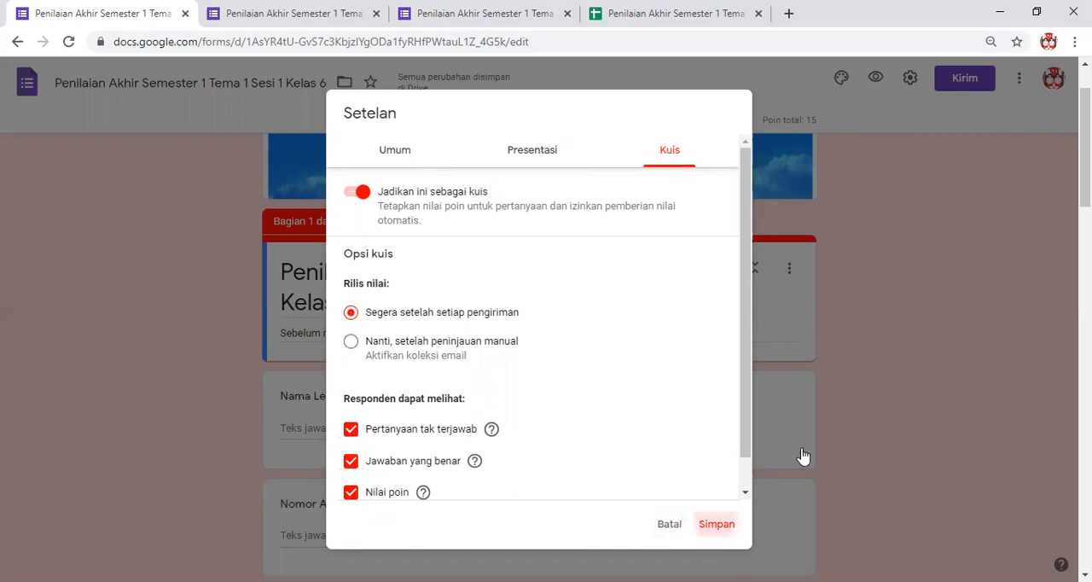
{"action": "left_click", "coordinate": [715, 522]}
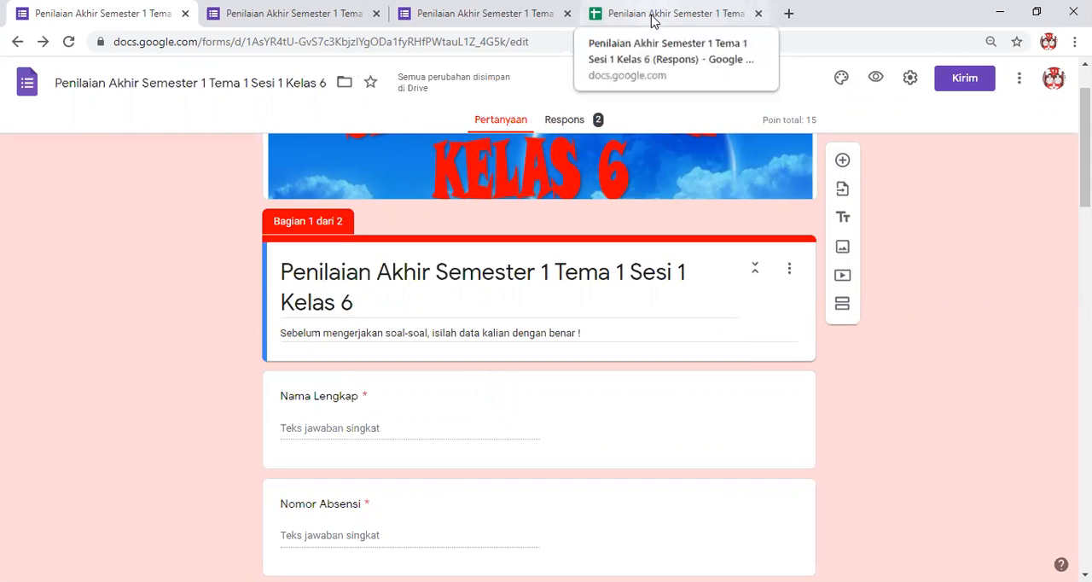
Examine the form's response summary with its score distribution and answer charts, and view the linked response spreadsheet.
{"action": "left_click", "coordinate": [566, 122]}
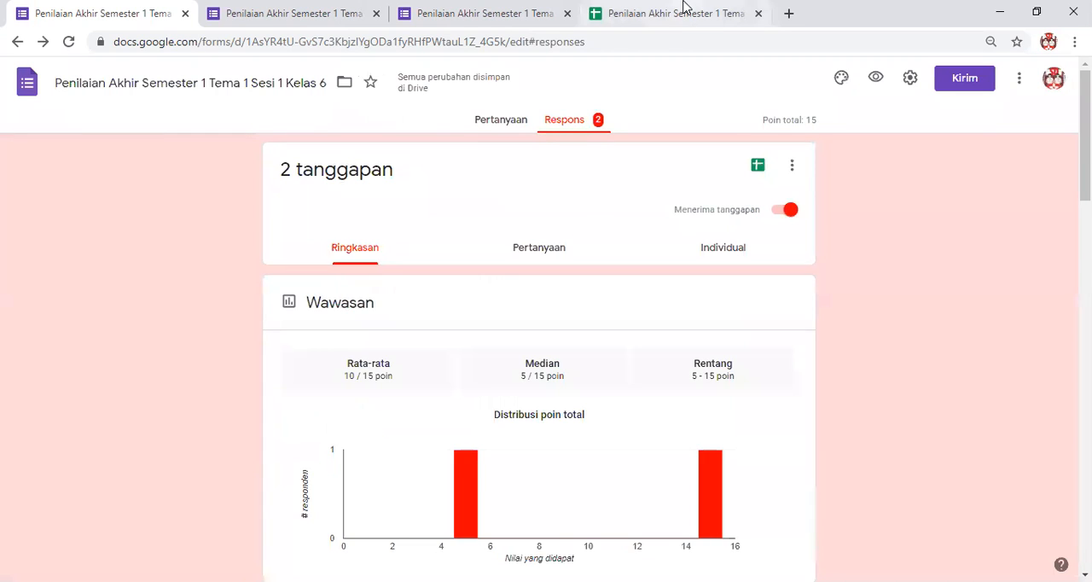
{"action": "scroll", "coordinate": [588, 389], "scroll_direction": "down", "scroll_amount": 3}
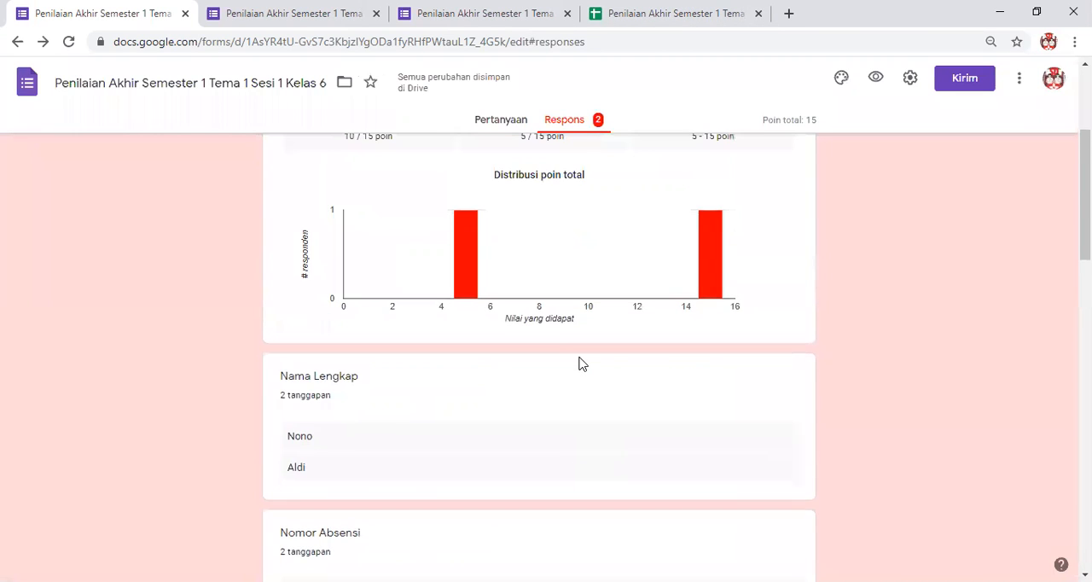
{"action": "scroll", "coordinate": [579, 364], "scroll_direction": "down", "scroll_amount": 4}
{"action": "scroll", "coordinate": [580, 365], "scroll_direction": "down", "scroll_amount": 10}
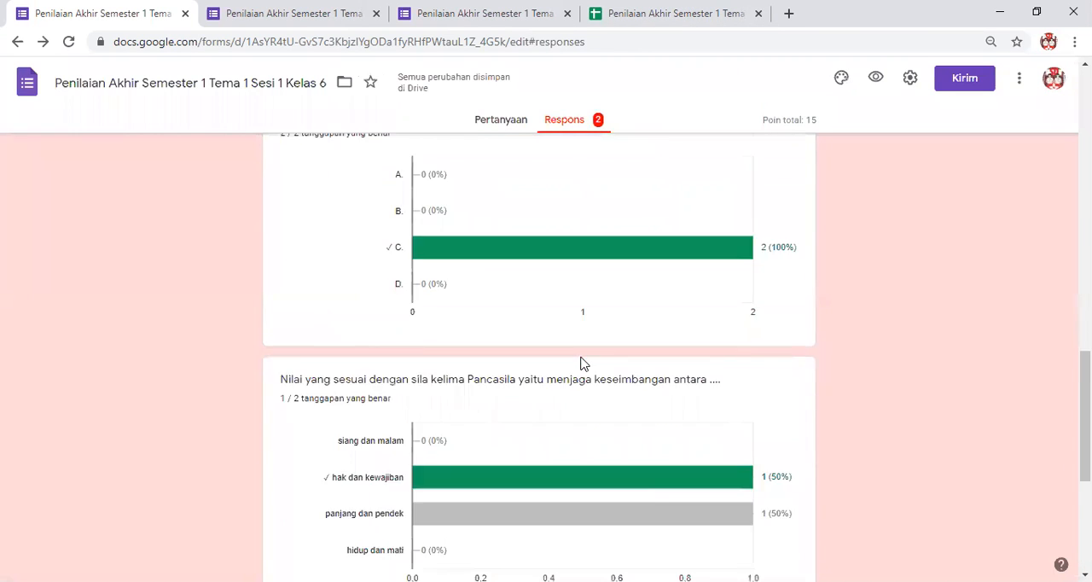
{"action": "scroll", "coordinate": [582, 362], "scroll_direction": "up", "scroll_amount": 10}
{"action": "scroll", "coordinate": [584, 365], "scroll_direction": "up", "scroll_amount": 4}
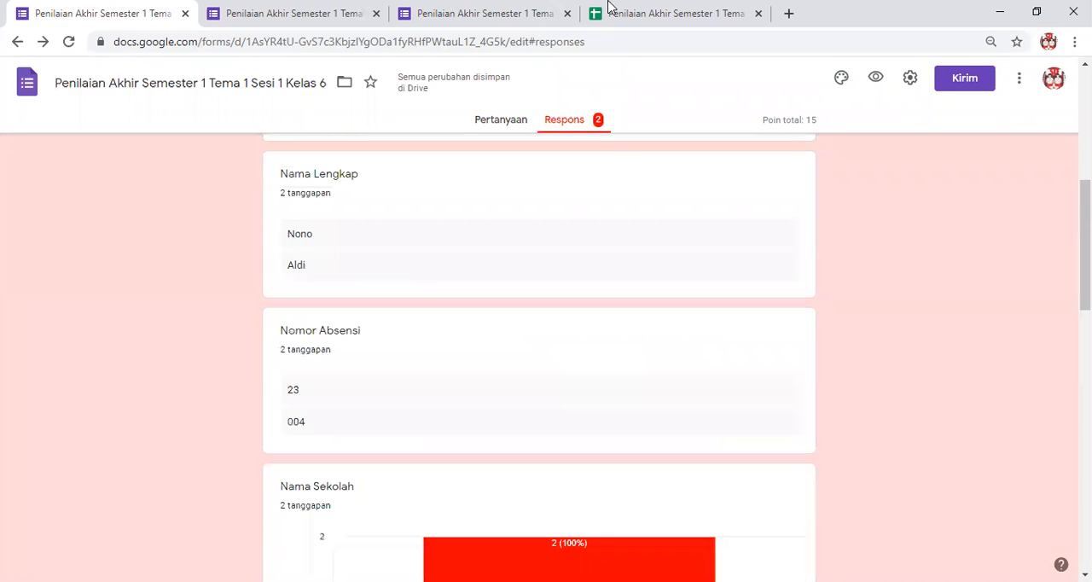
{"action": "left_click", "coordinate": [653, 13]}
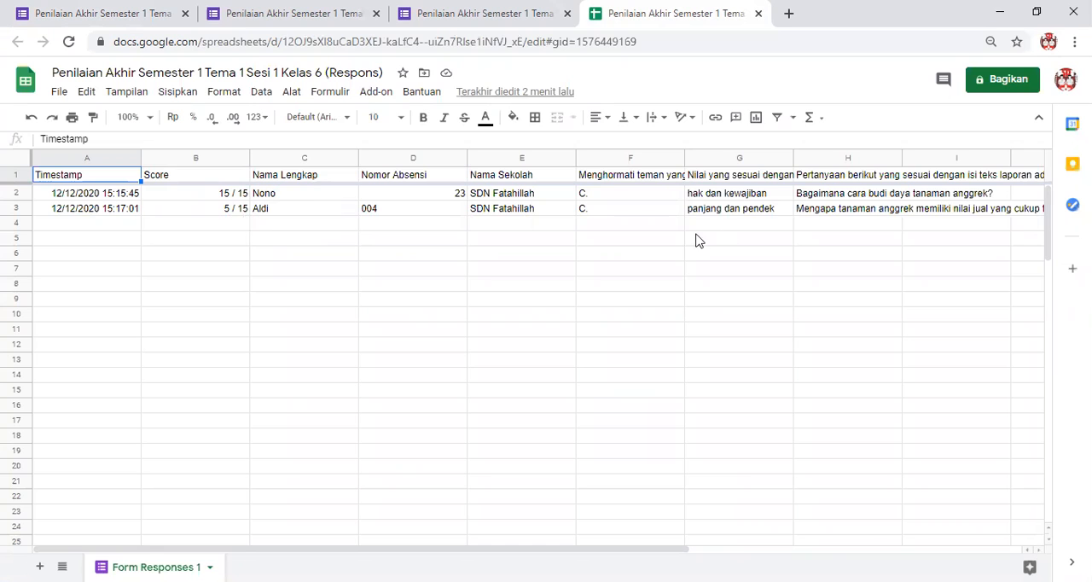
Close the response spreadsheet, the score page and the submission confirmation page, and return to the form's questions.
{"action": "left_click", "coordinate": [758, 13]}
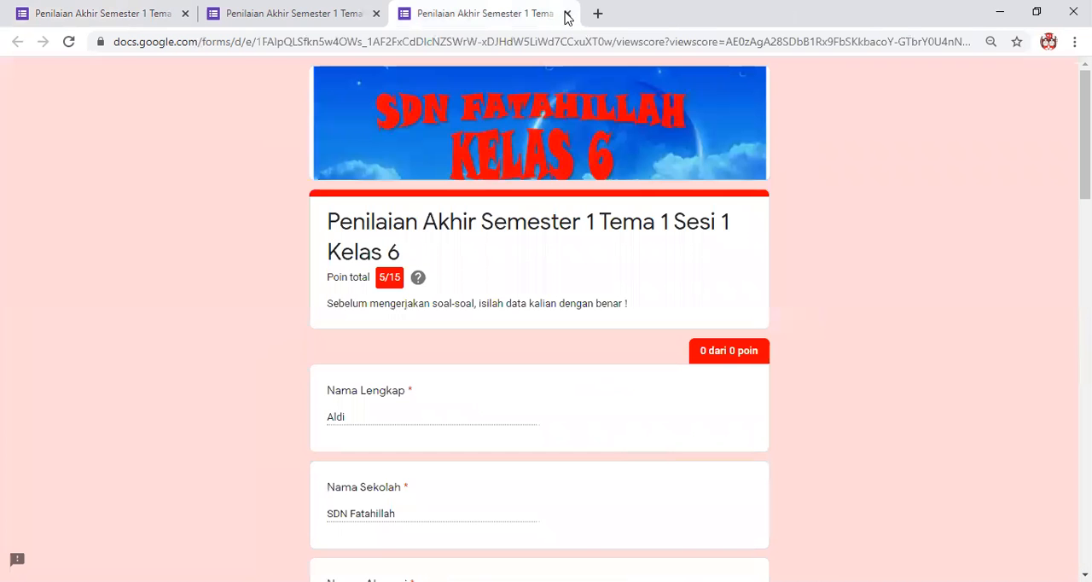
{"action": "left_click", "coordinate": [565, 14]}
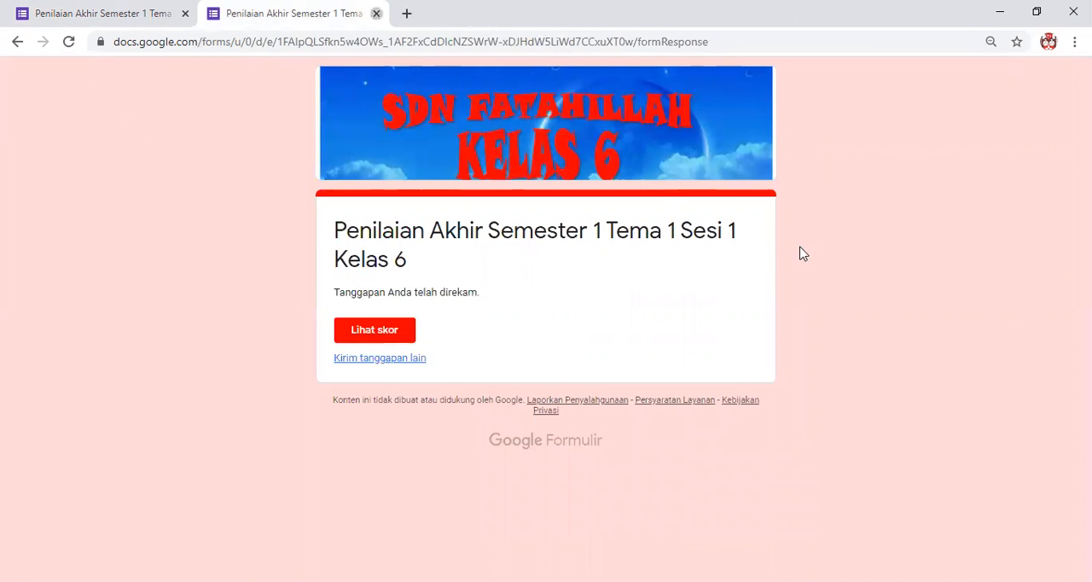
{"action": "key", "text": "ctrl+w"}
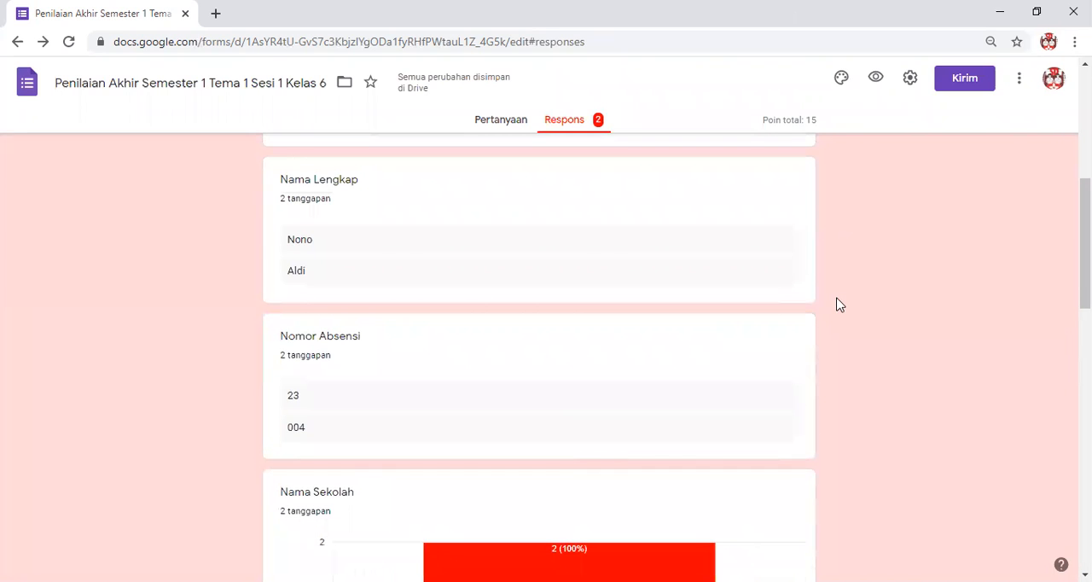
{"action": "scroll", "coordinate": [837, 300], "scroll_direction": "up", "scroll_amount": 5}
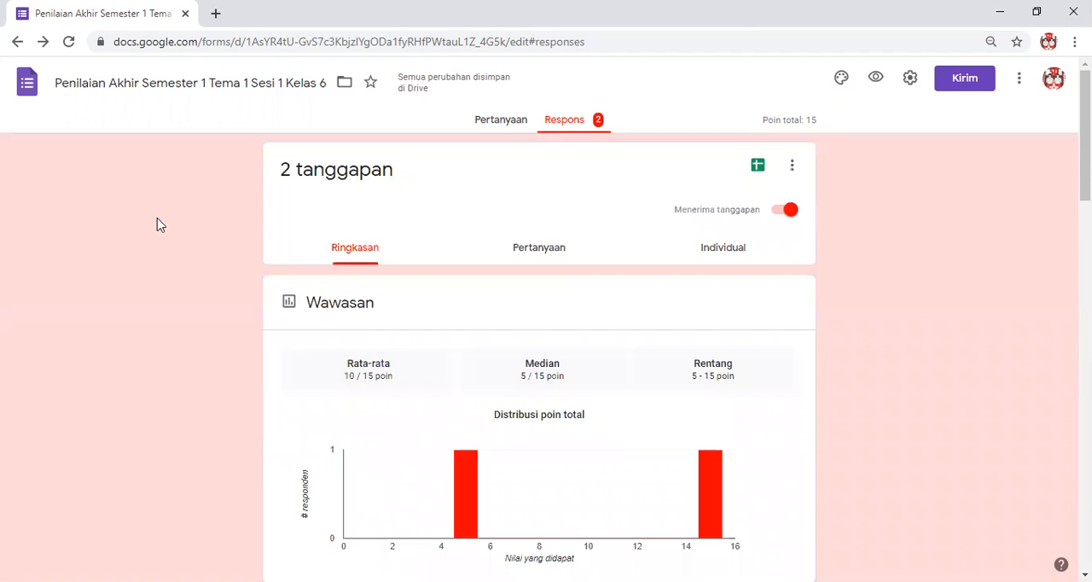
{"action": "left_click", "coordinate": [510, 126]}
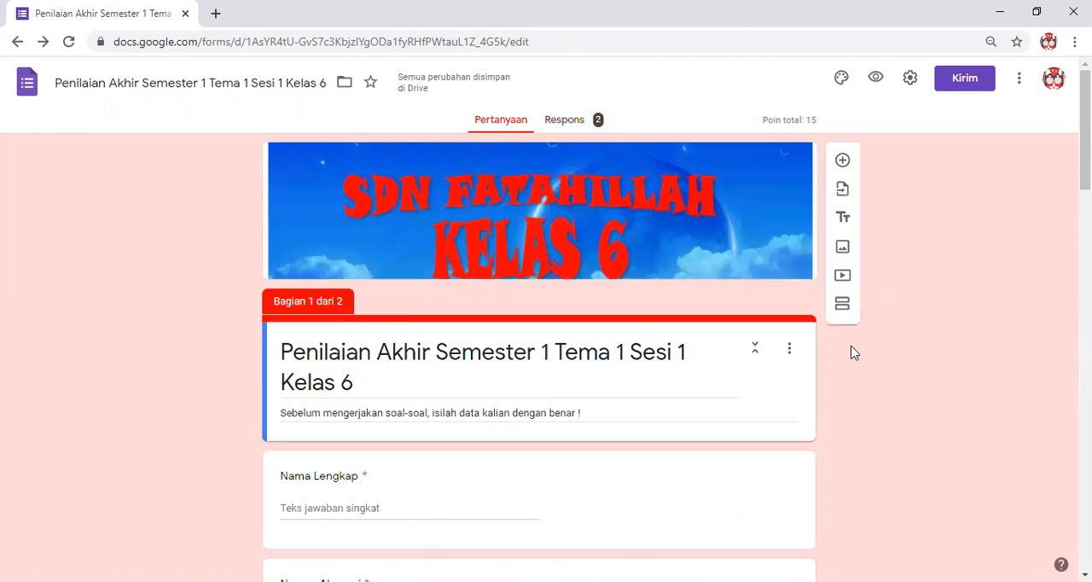